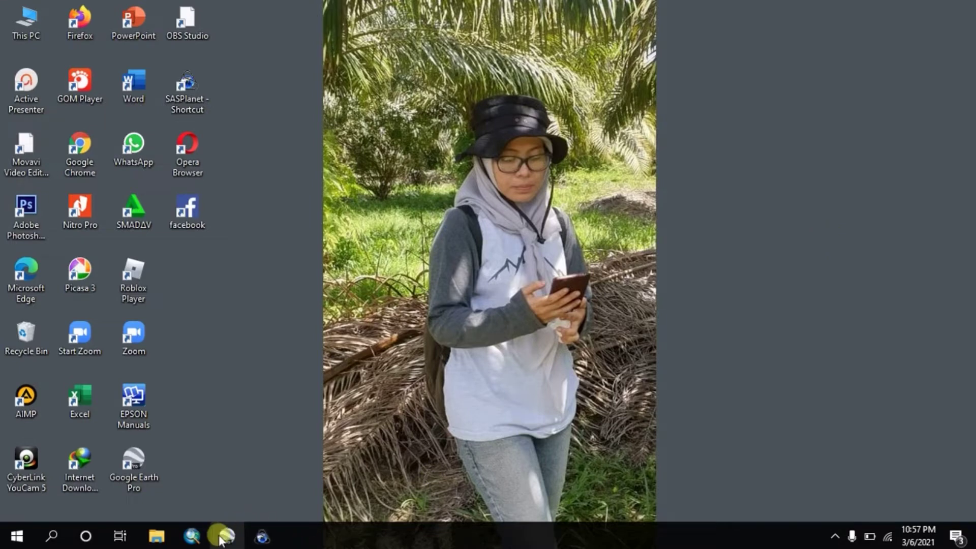
Step: Open ArcMap and create a folder named BelajarArcGIS inside the E:\AuliaGIS folder connection in the Catalog
{"action": "left_click", "coordinate": [194, 536]}
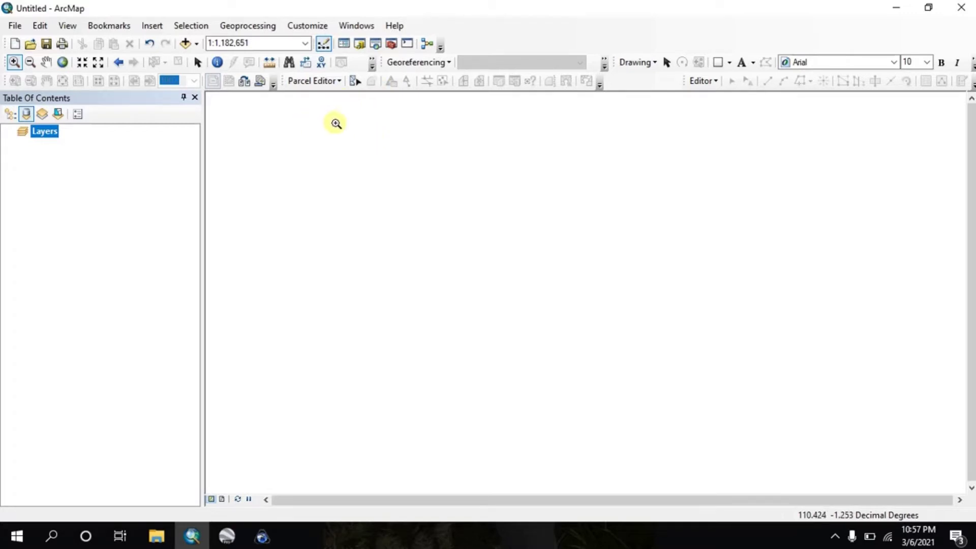
{"action": "left_click", "coordinate": [359, 44]}
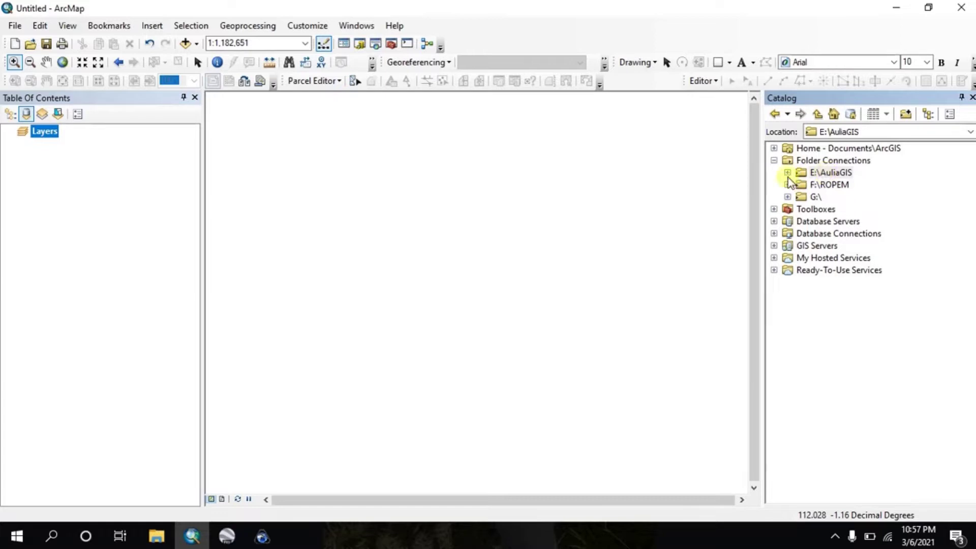
{"action": "right_click", "coordinate": [817, 175]}
{"action": "mouse_move", "coordinate": [844, 263]}
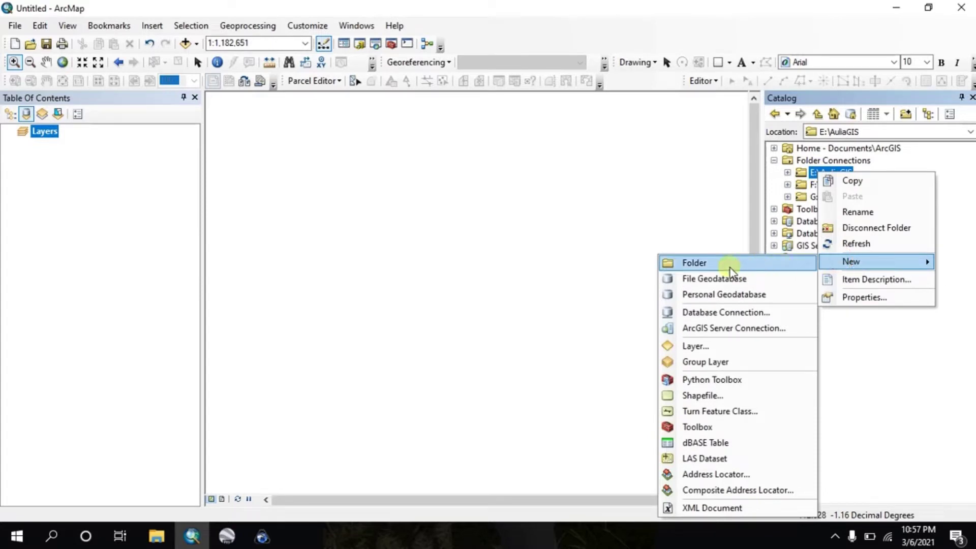
{"action": "left_click", "coordinate": [715, 264]}
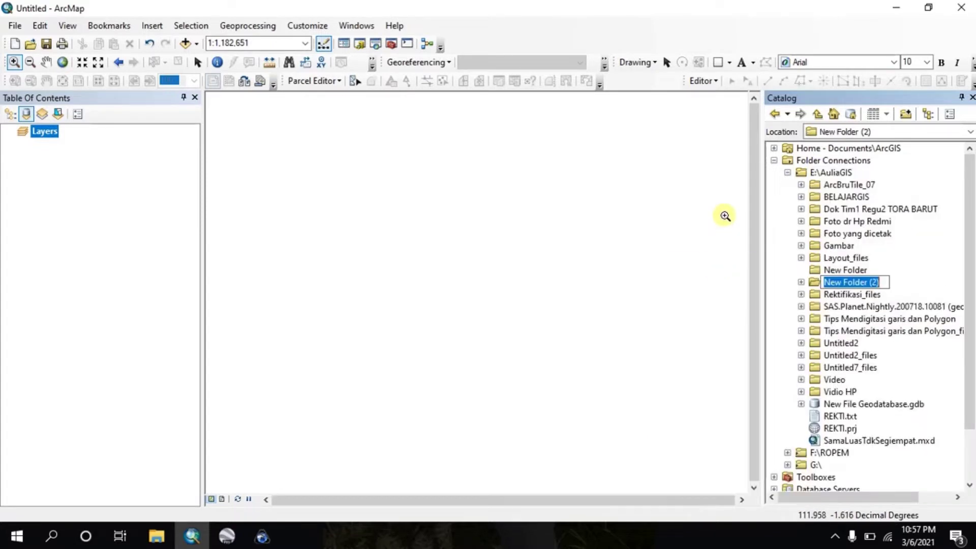
{"action": "type", "text": "Belar"}
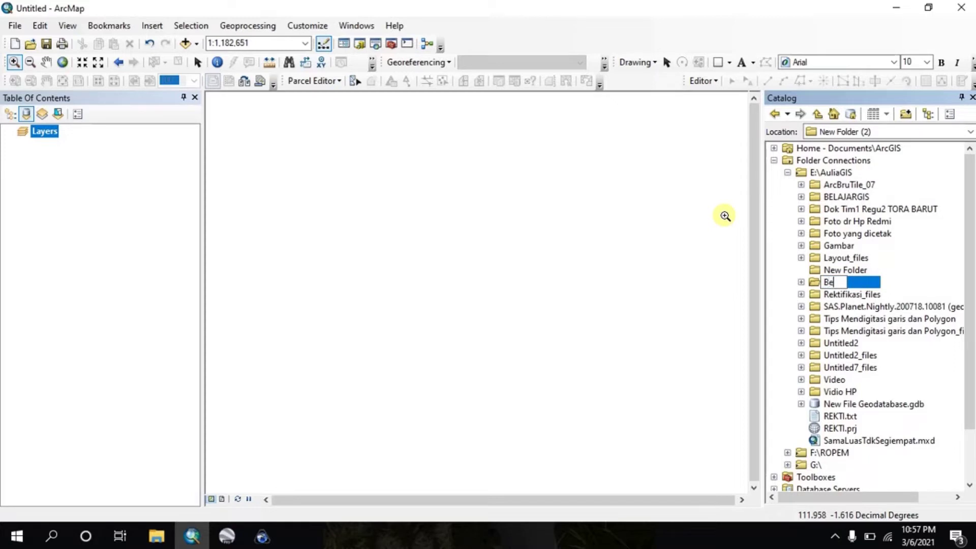
{"action": "key", "text": "BackSpace"}
{"action": "type", "text": "ga"}
{"action": "key", "text": "BackSpace"}
{"action": "key", "text": "BackSpace"}
{"action": "type", "text": "jarArc"}
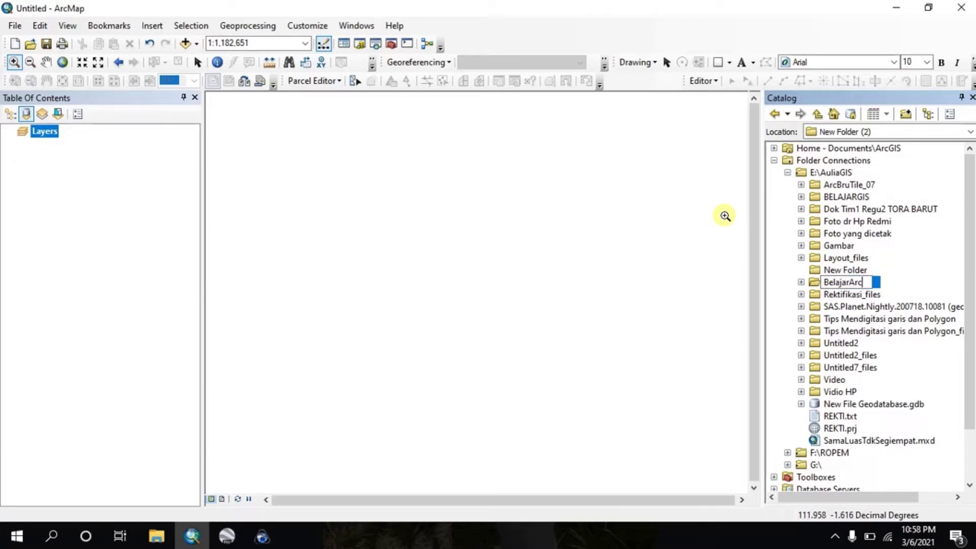
{"action": "type", "text": "GIS"}
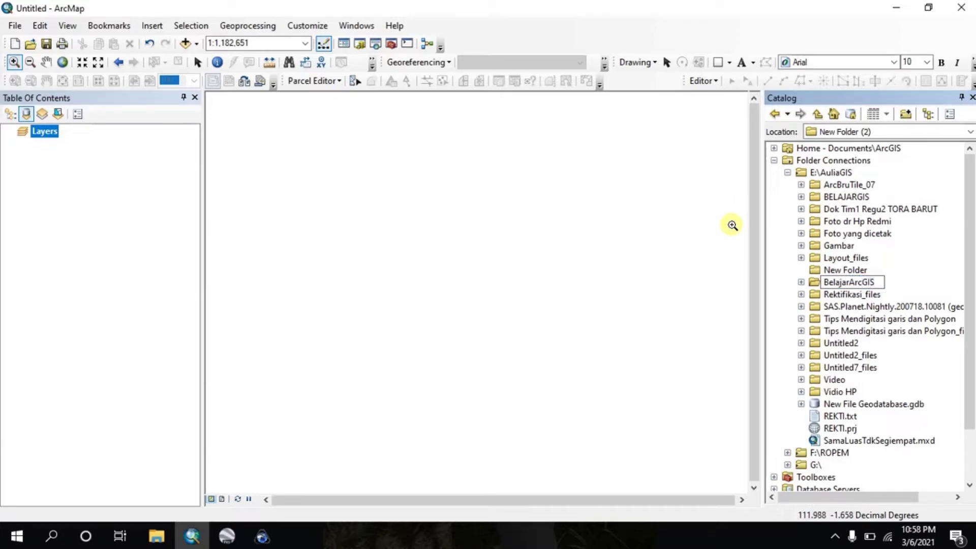
{"action": "left_click", "coordinate": [839, 292]}
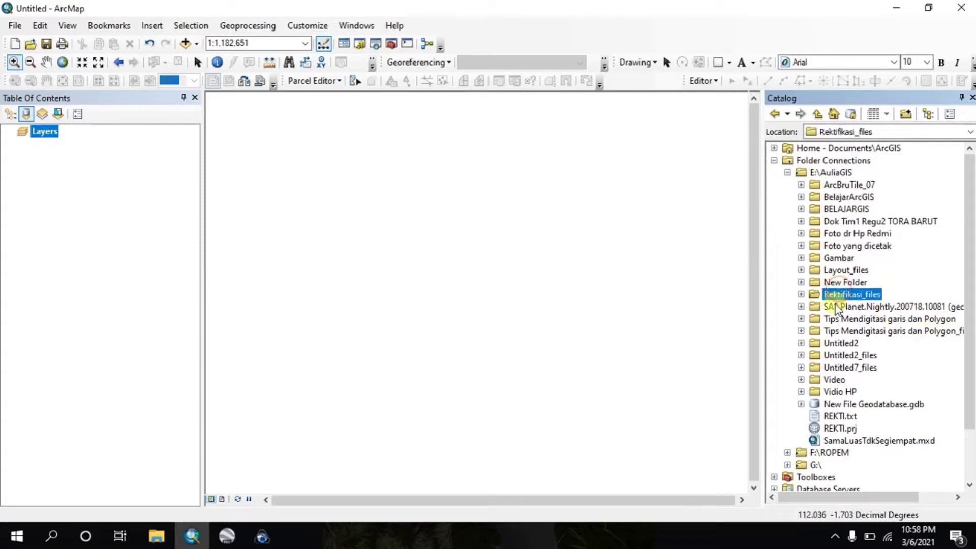
Step: Start a new shapefile in the BelajarArcGIS folder, named Poligon, with feature type Polygon
{"action": "left_click", "coordinate": [846, 199]}
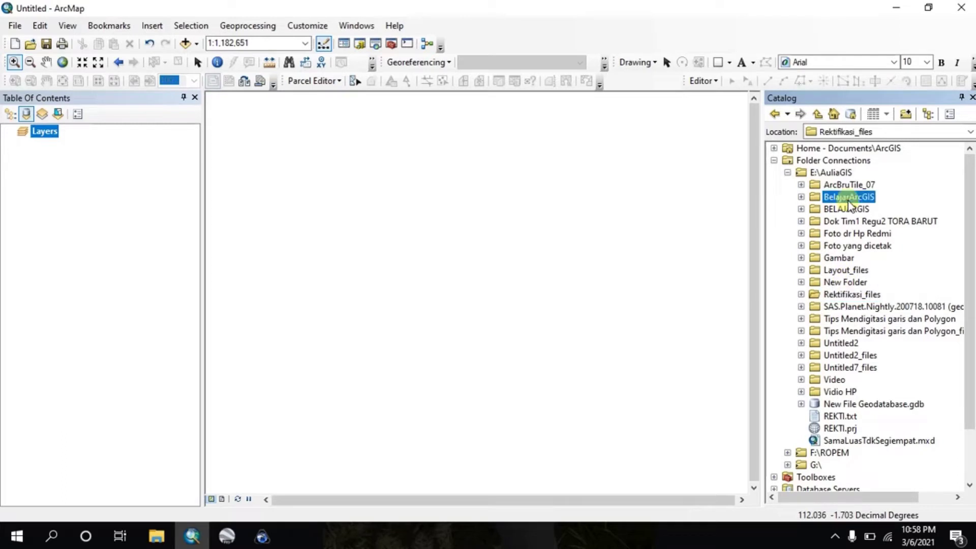
{"action": "right_click", "coordinate": [846, 199]}
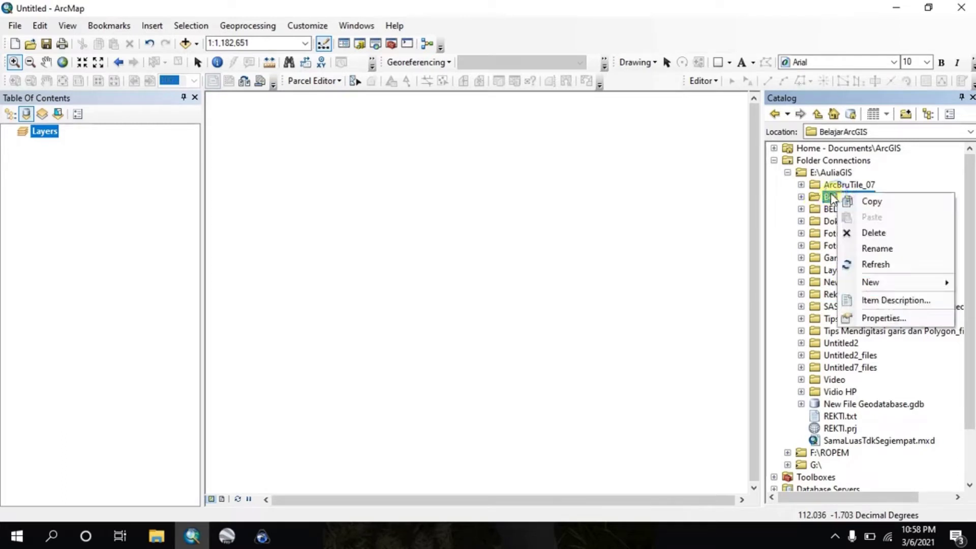
{"action": "mouse_move", "coordinate": [876, 284]}
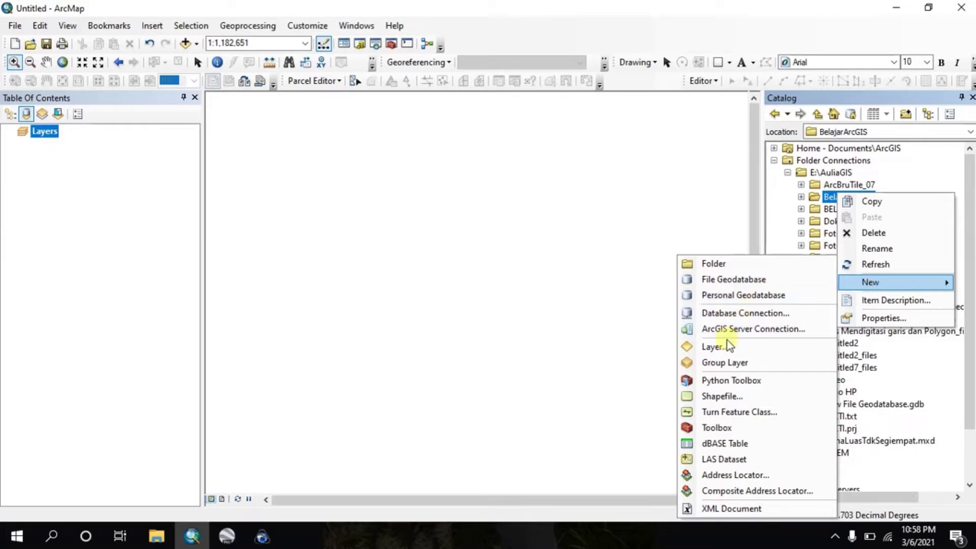
{"action": "left_click", "coordinate": [730, 395]}
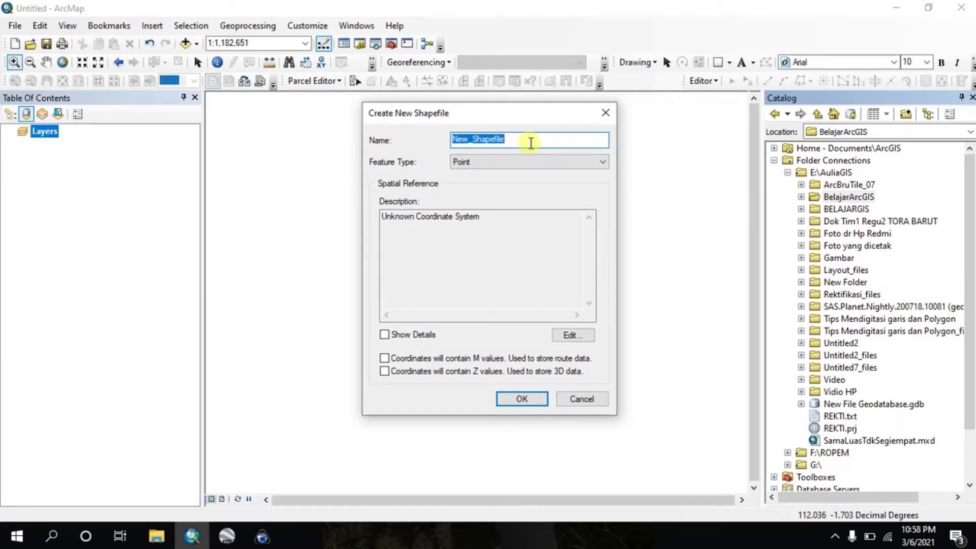
{"action": "type", "text": "Poligon"}
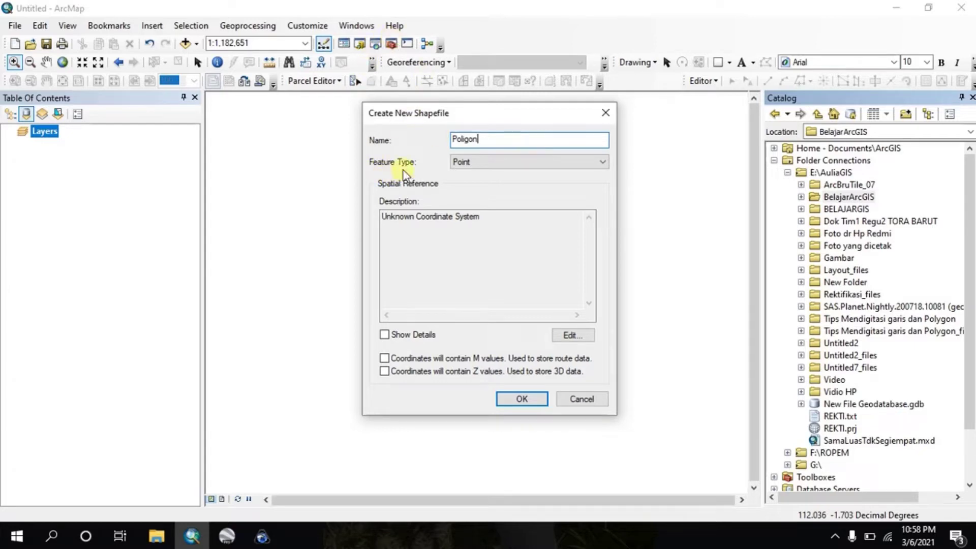
{"action": "left_click", "coordinate": [469, 162]}
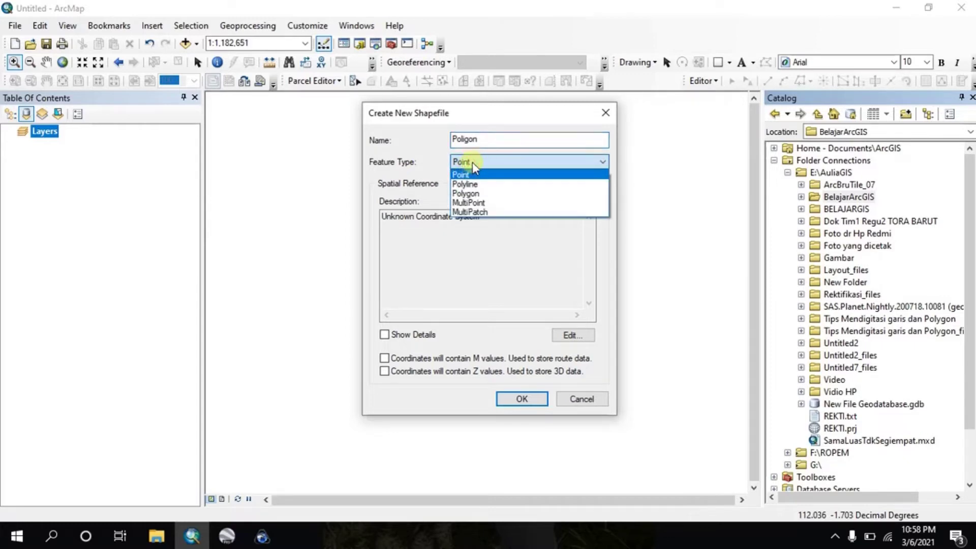
{"action": "left_click", "coordinate": [479, 192]}
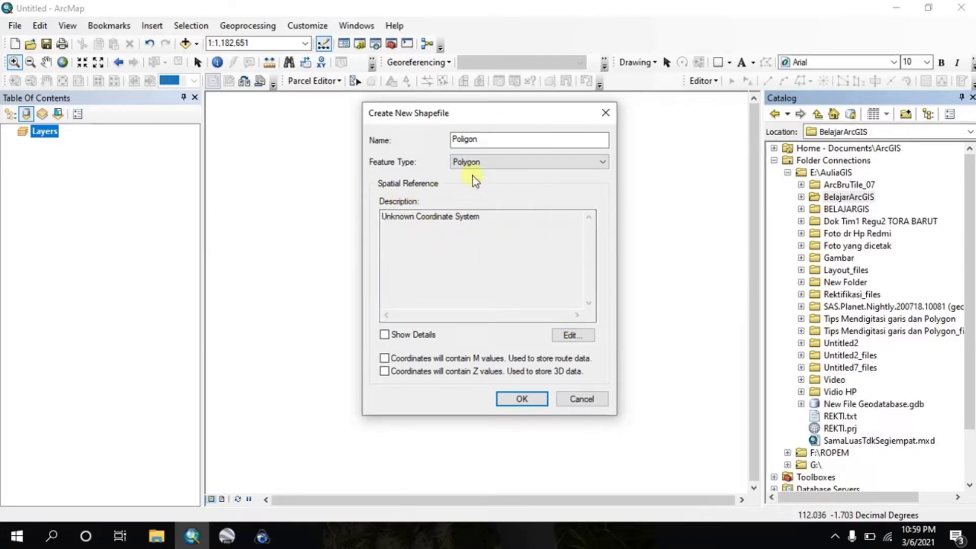
Step: Assign the projected coordinate system WGS 1984 UTM Zone 50S to the Poligon shapefile and create it
{"action": "left_click", "coordinate": [587, 333]}
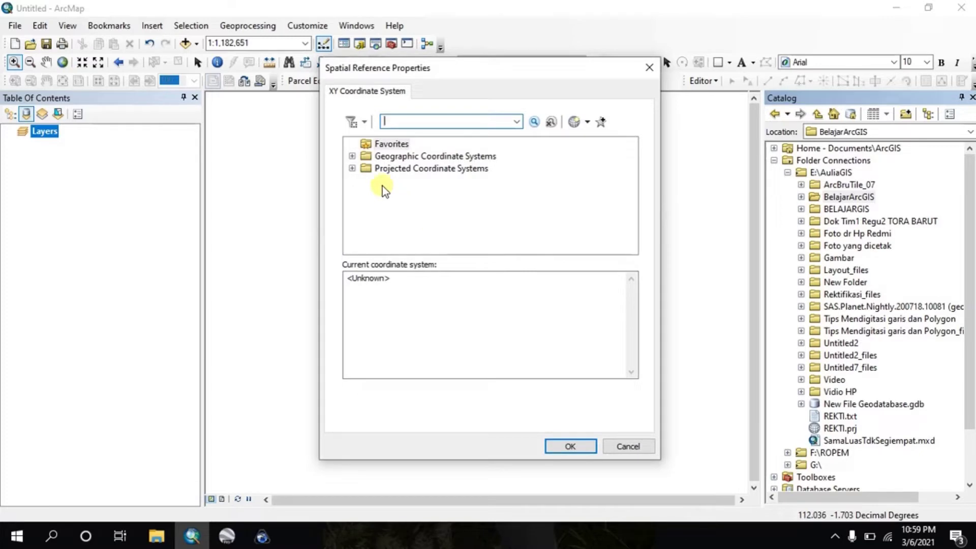
{"action": "left_click", "coordinate": [351, 168]}
{"action": "scroll", "coordinate": [398, 200], "scroll_direction": "down", "scroll_amount": 2}
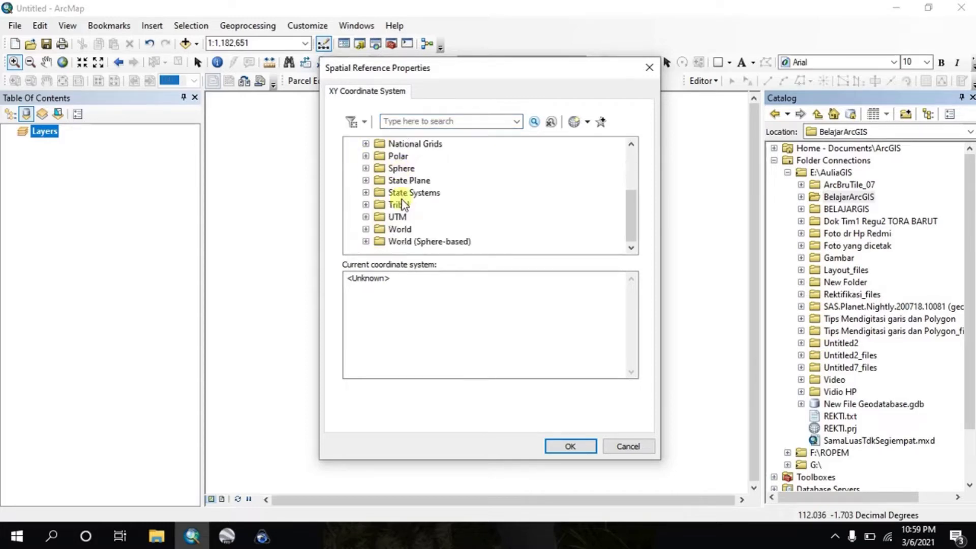
{"action": "left_click", "coordinate": [365, 217]}
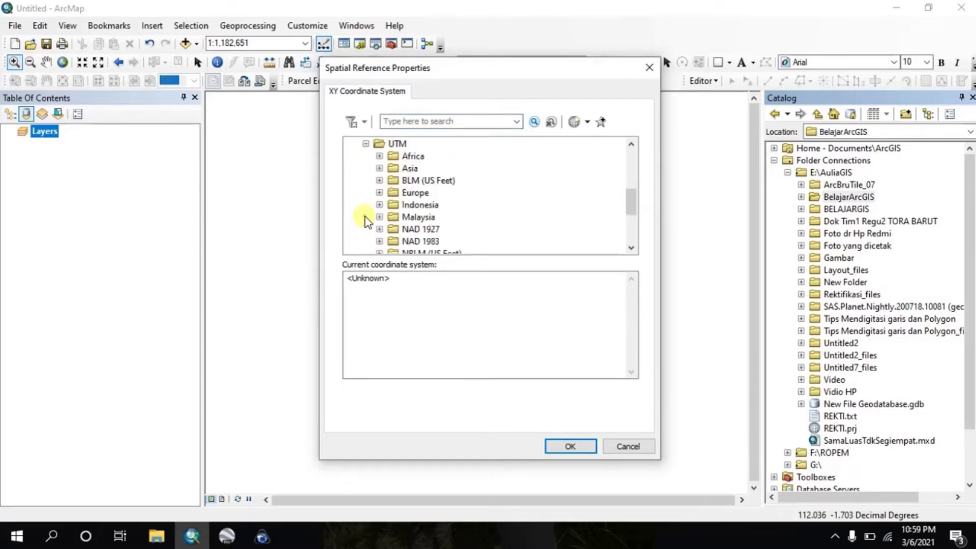
{"action": "scroll", "coordinate": [375, 216], "scroll_direction": "down", "scroll_amount": 3}
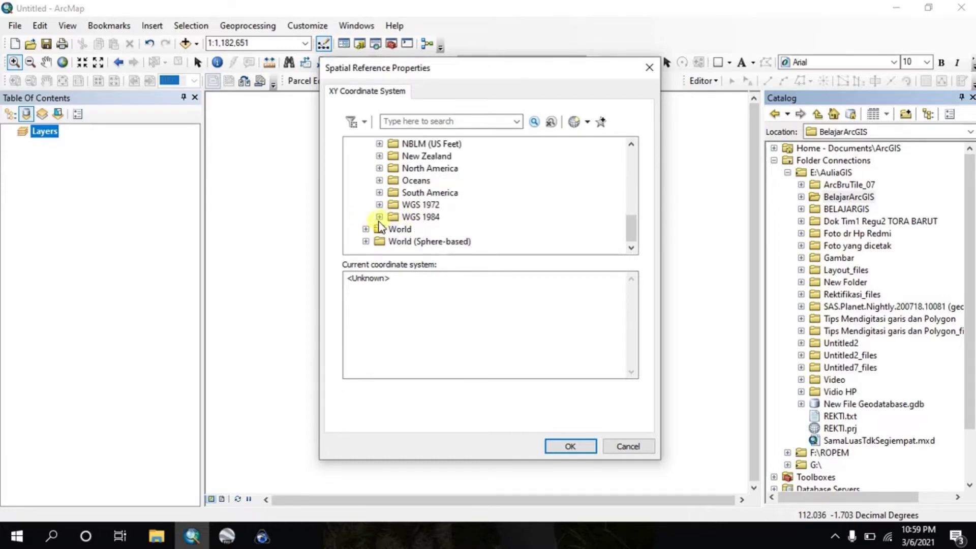
{"action": "left_click", "coordinate": [379, 217]}
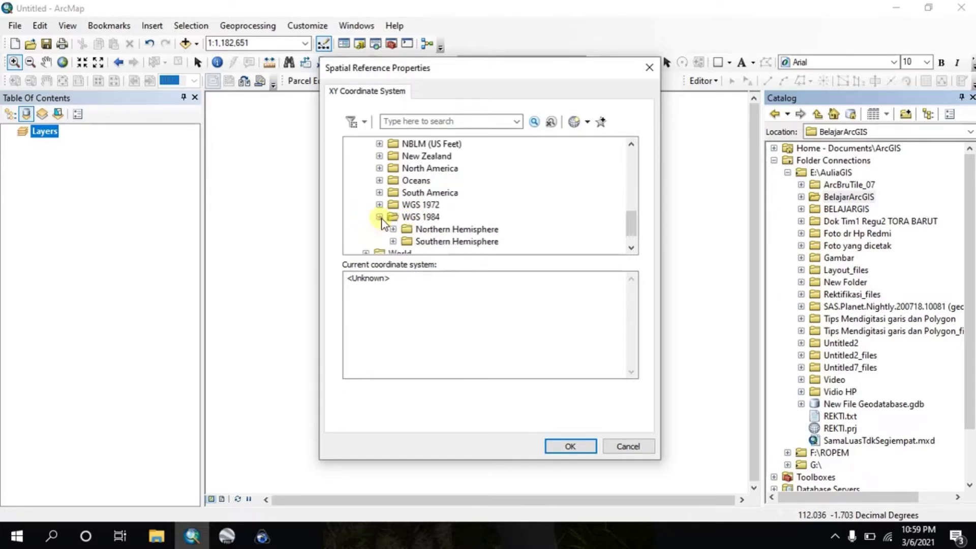
{"action": "left_click", "coordinate": [393, 242]}
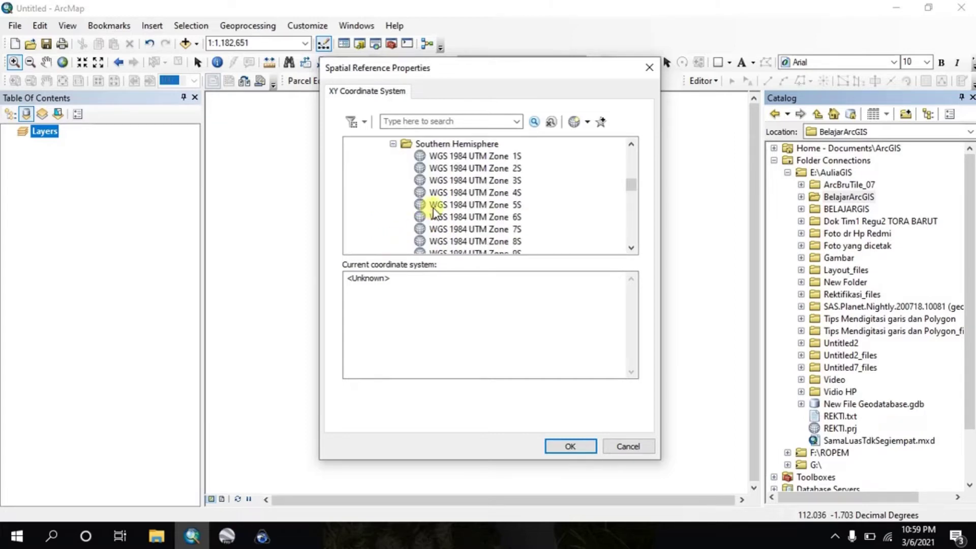
{"action": "scroll", "coordinate": [434, 212], "scroll_direction": "down", "scroll_amount": 14}
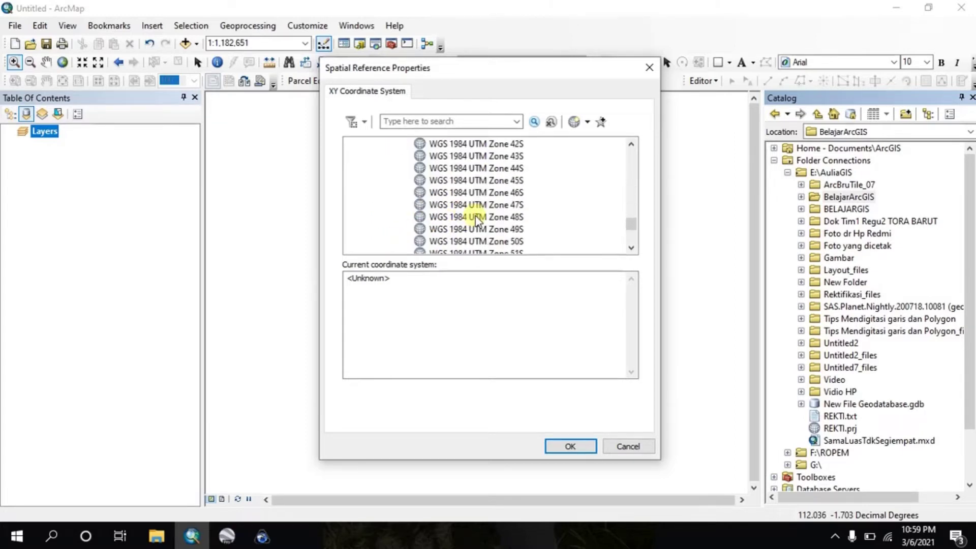
{"action": "scroll", "coordinate": [477, 219], "scroll_direction": "down", "scroll_amount": 4}
{"action": "scroll", "coordinate": [481, 218], "scroll_direction": "up", "scroll_amount": 2}
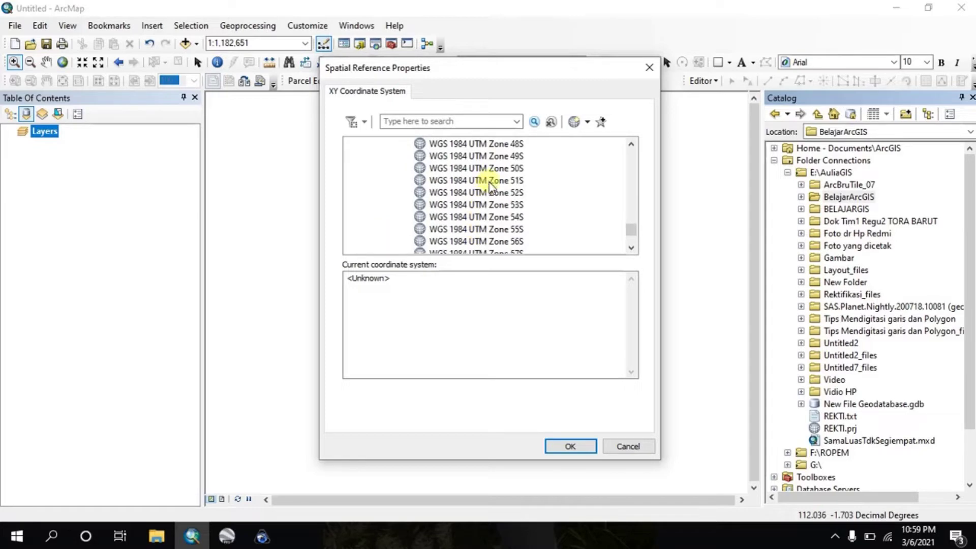
{"action": "left_click", "coordinate": [494, 169]}
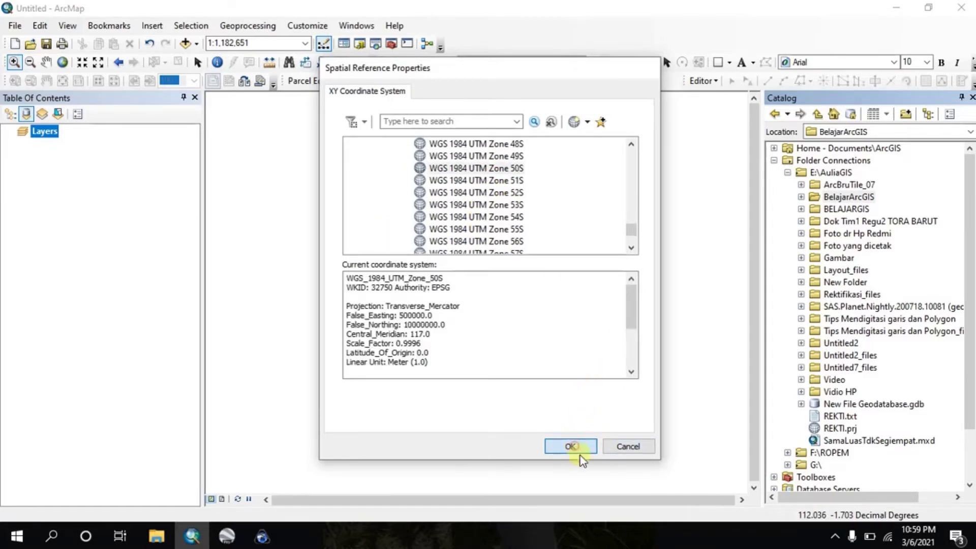
{"action": "left_click", "coordinate": [570, 446]}
{"action": "left_click", "coordinate": [523, 398]}
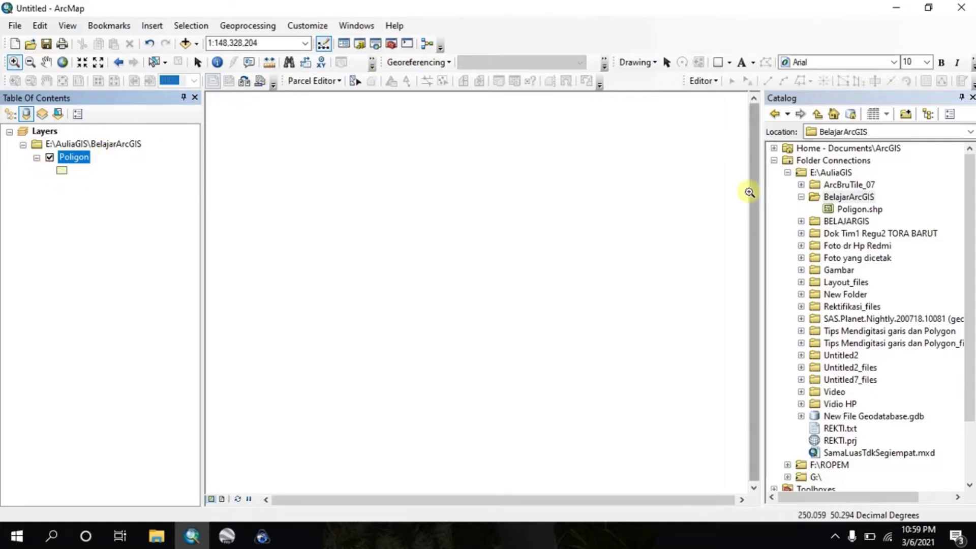
Step: Start another new shapefile in the BelajarArcGIS folder, named Garis, with feature type Polyline
{"action": "left_click", "coordinate": [848, 197]}
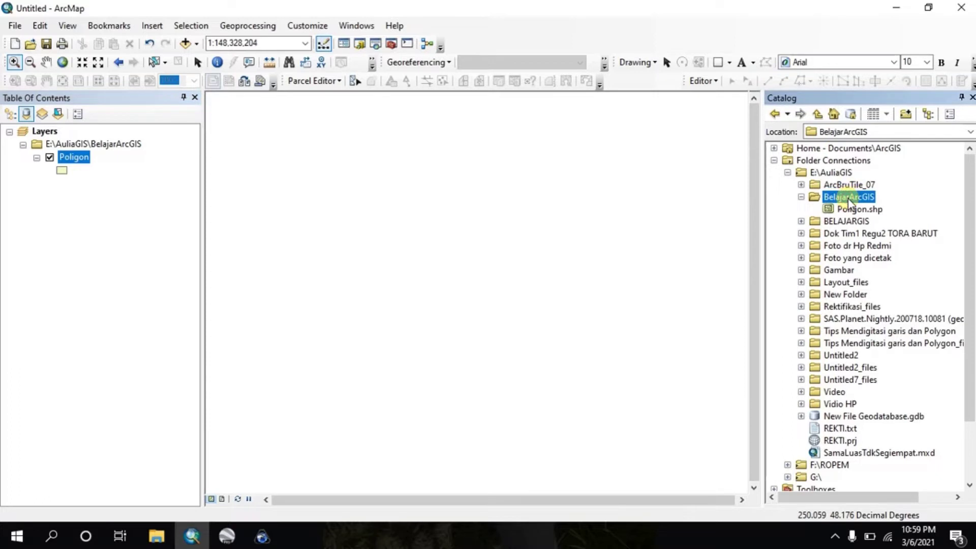
{"action": "right_click", "coordinate": [847, 199]}
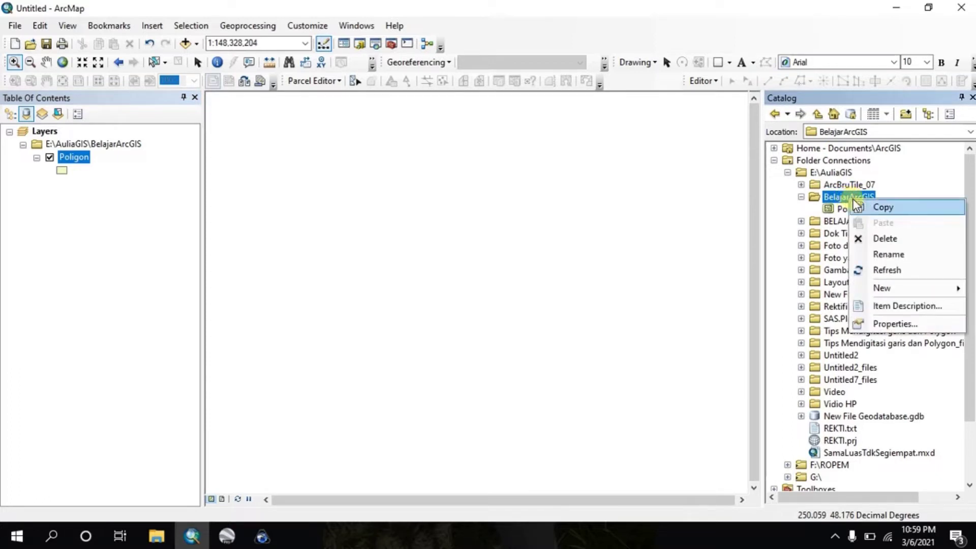
{"action": "mouse_move", "coordinate": [893, 290]}
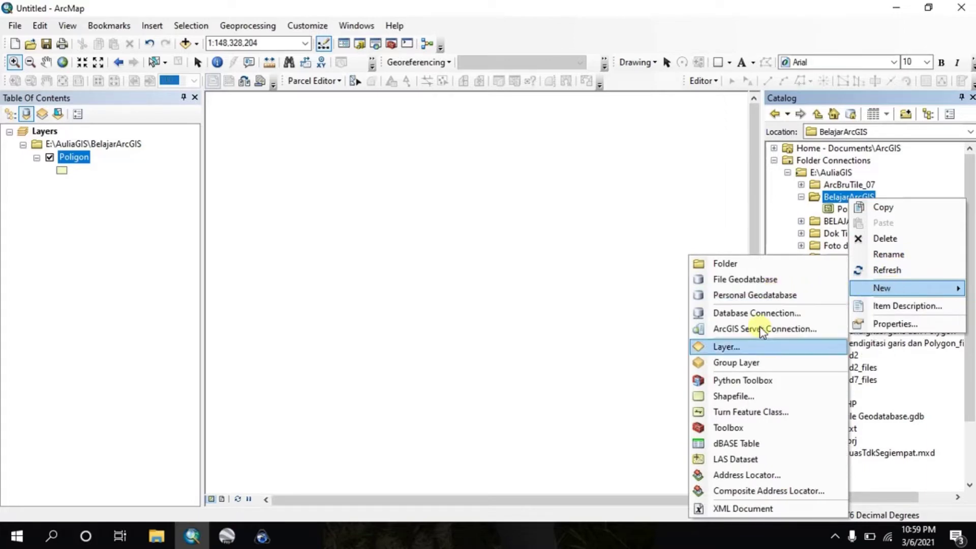
{"action": "left_click", "coordinate": [736, 397]}
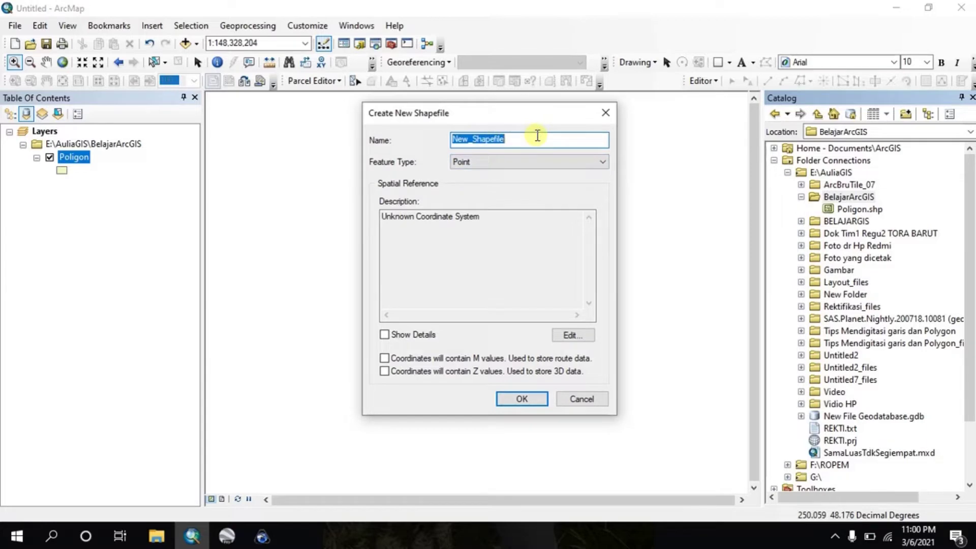
{"action": "type", "text": "Garis"}
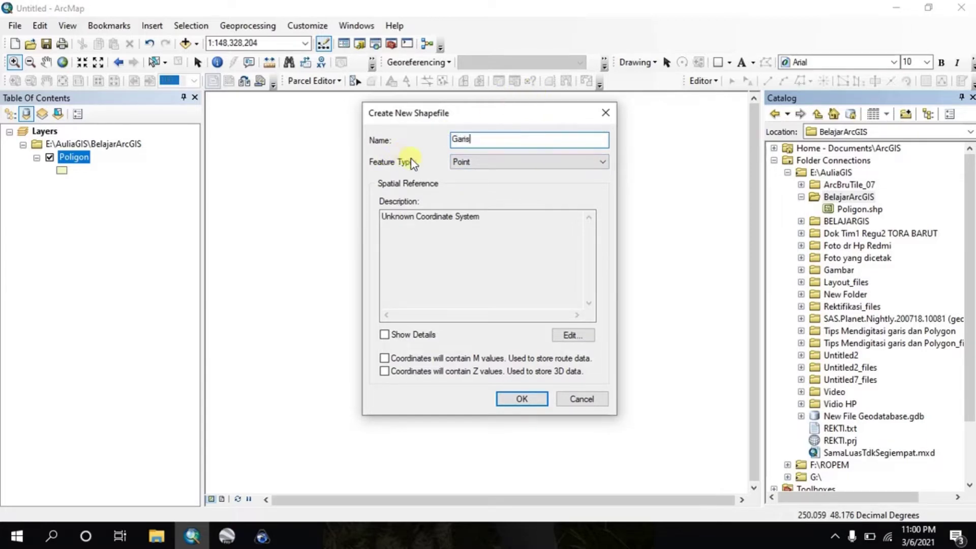
{"action": "left_click", "coordinate": [463, 162]}
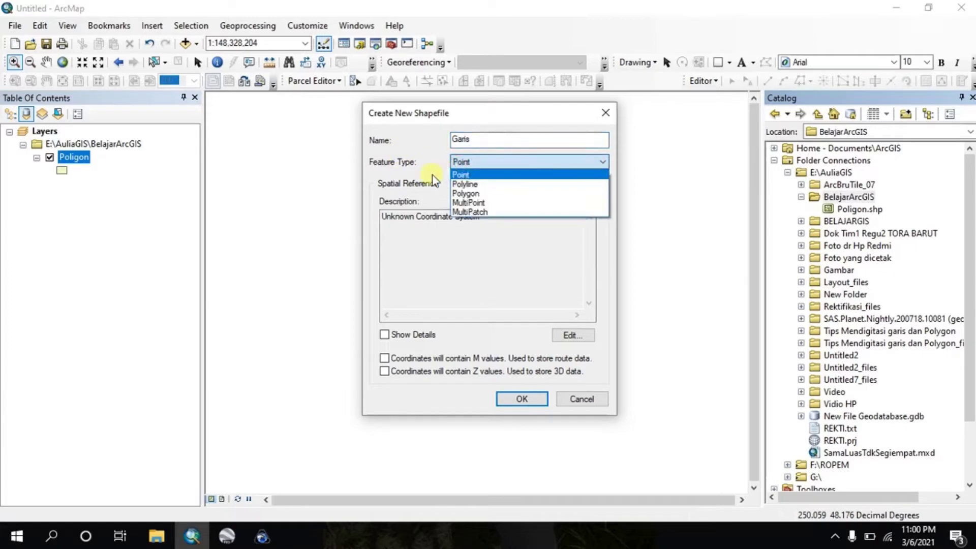
{"action": "left_click", "coordinate": [464, 183]}
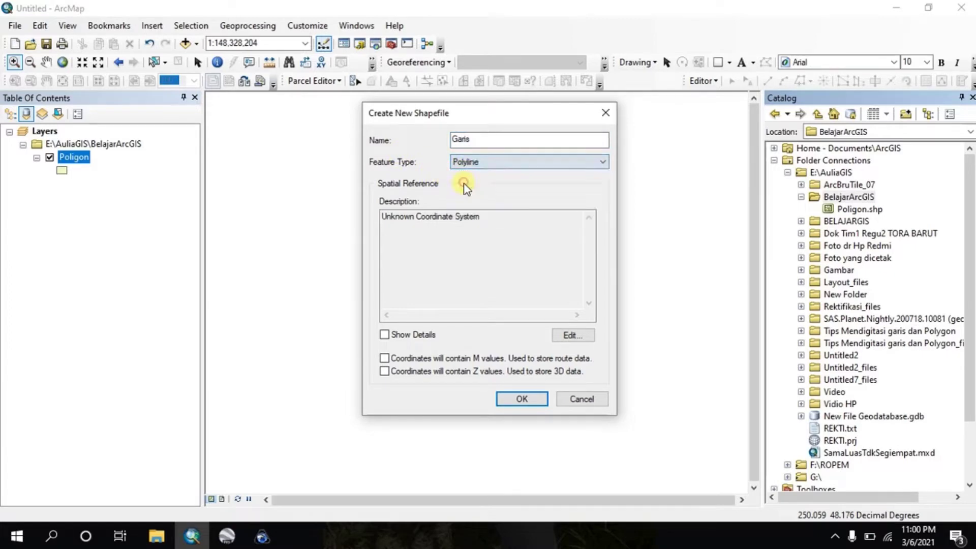
Step: Assign the projected coordinate system WGS 1984 UTM Zone 50S to the Garis shapefile and create it
{"action": "left_click", "coordinate": [562, 339]}
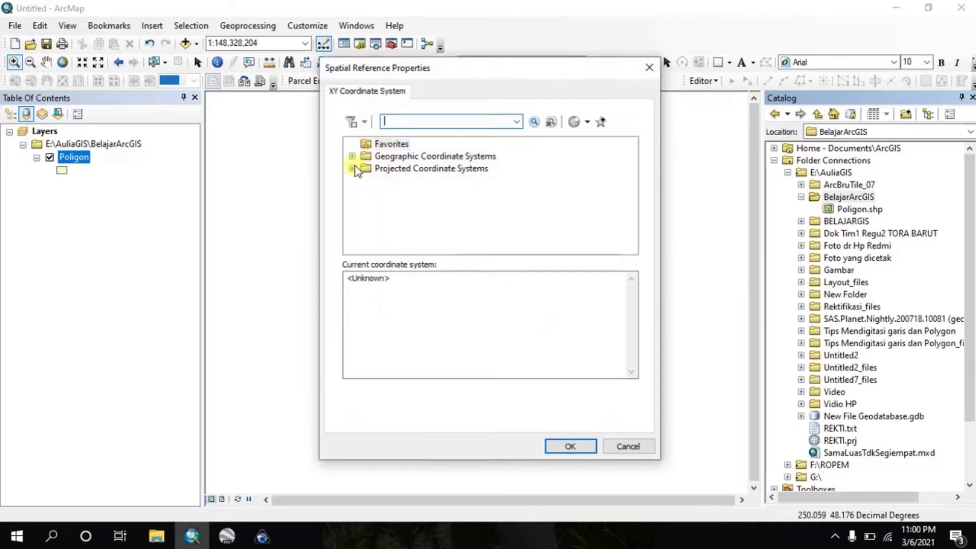
{"action": "left_click", "coordinate": [352, 168]}
{"action": "scroll", "coordinate": [356, 163], "scroll_direction": "down", "scroll_amount": 2}
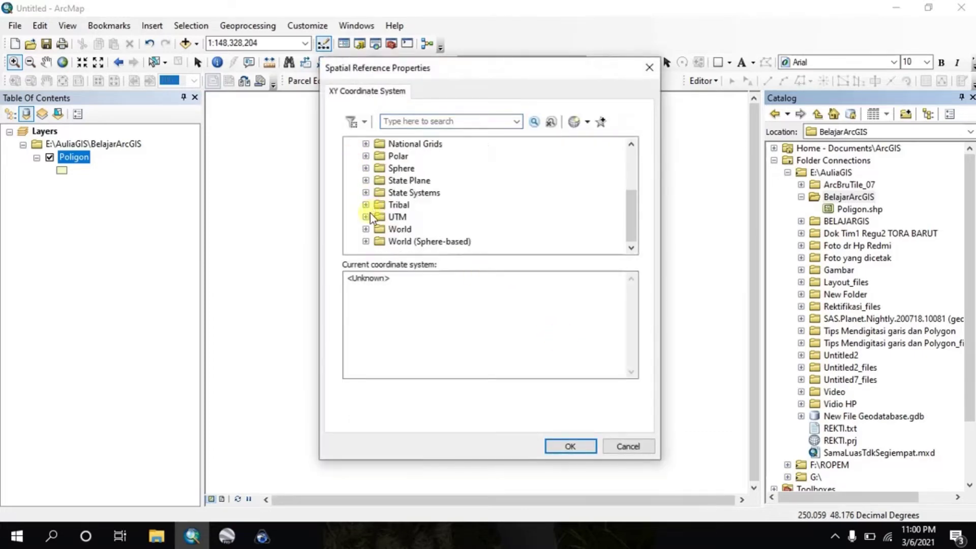
{"action": "left_click", "coordinate": [366, 217]}
{"action": "scroll", "coordinate": [372, 226], "scroll_direction": "down", "scroll_amount": 3}
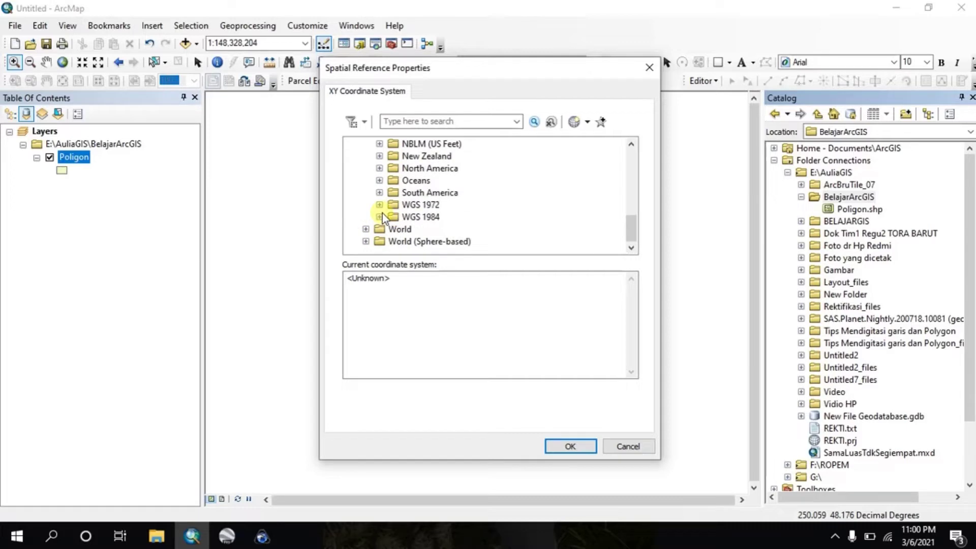
{"action": "left_click", "coordinate": [379, 217]}
{"action": "scroll", "coordinate": [379, 217], "scroll_direction": "down", "scroll_amount": 1}
{"action": "left_click", "coordinate": [393, 216]}
{"action": "scroll", "coordinate": [437, 229], "scroll_direction": "down", "scroll_amount": 6}
{"action": "scroll", "coordinate": [476, 242], "scroll_direction": "down", "scroll_amount": 9}
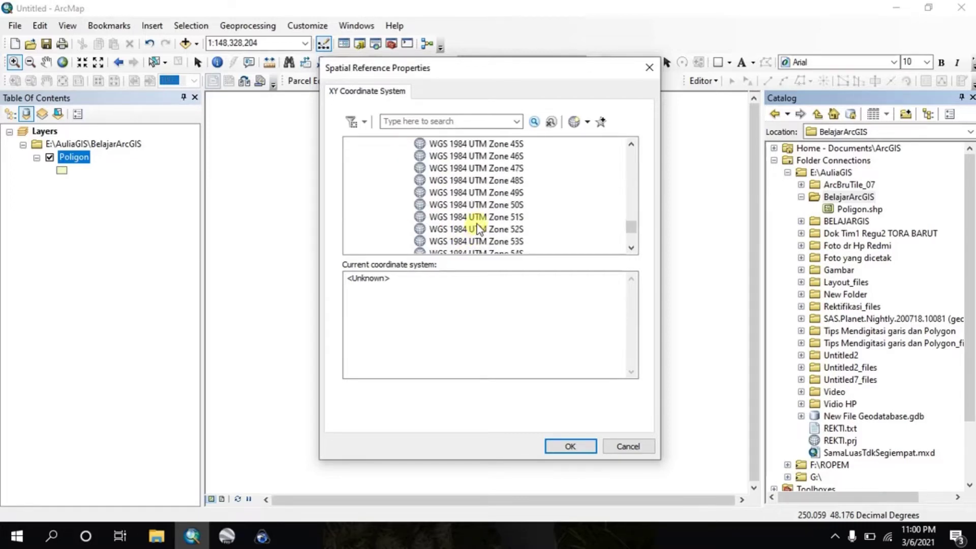
{"action": "left_click", "coordinate": [483, 205]}
{"action": "left_click", "coordinate": [570, 446]}
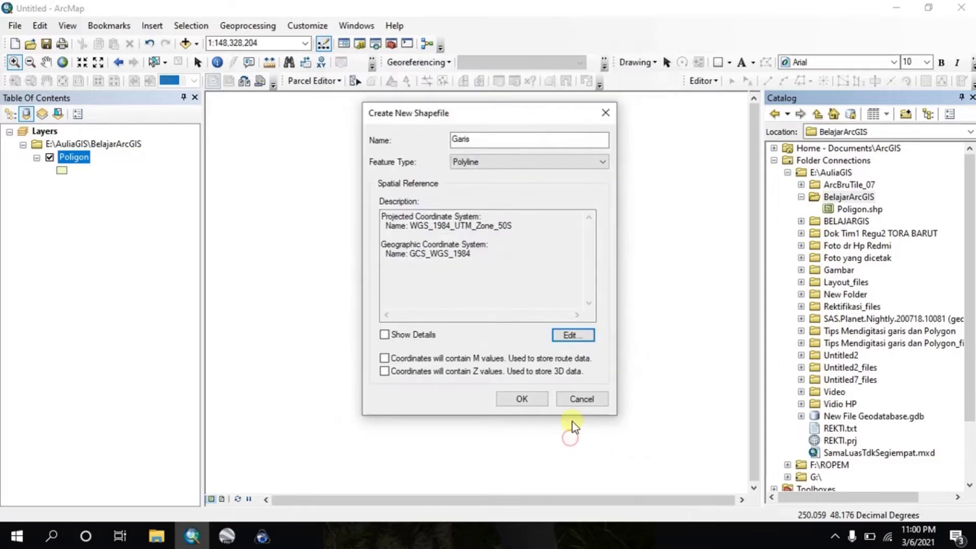
{"action": "left_click", "coordinate": [521, 399]}
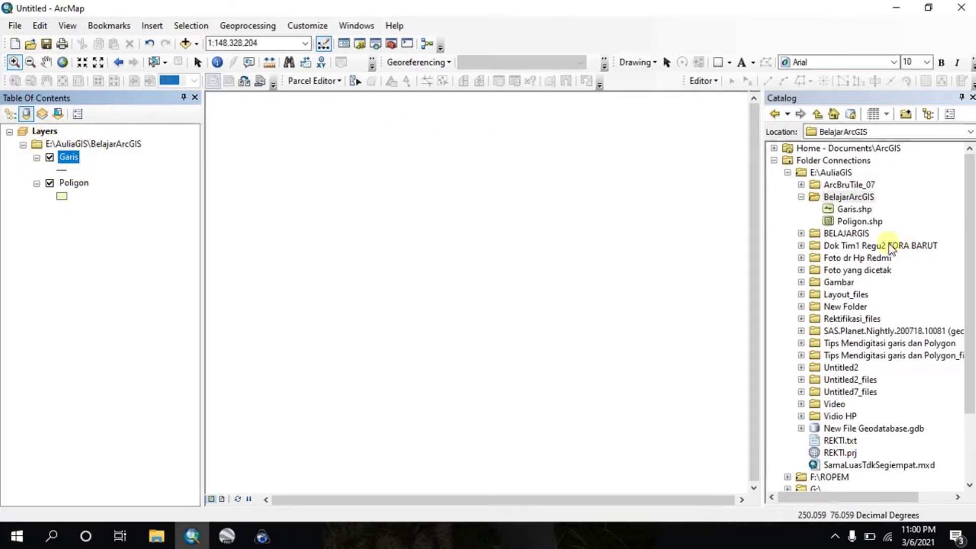
Step: Start a third new shapefile in the BelajarArcGIS folder, named Titik, with feature type Point
{"action": "right_click", "coordinate": [860, 197]}
{"action": "mouse_move", "coordinate": [888, 287]}
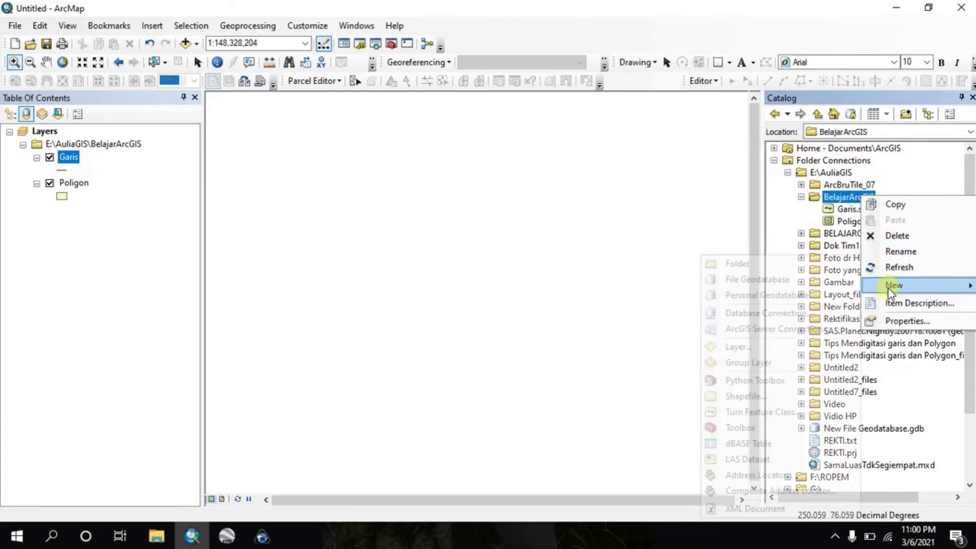
{"action": "left_click", "coordinate": [733, 396]}
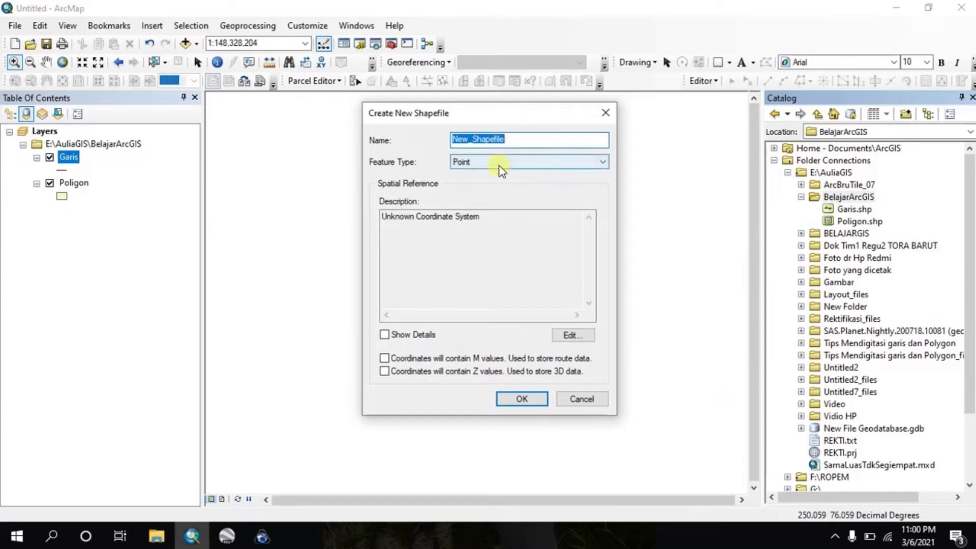
{"action": "type", "text": "Titik"}
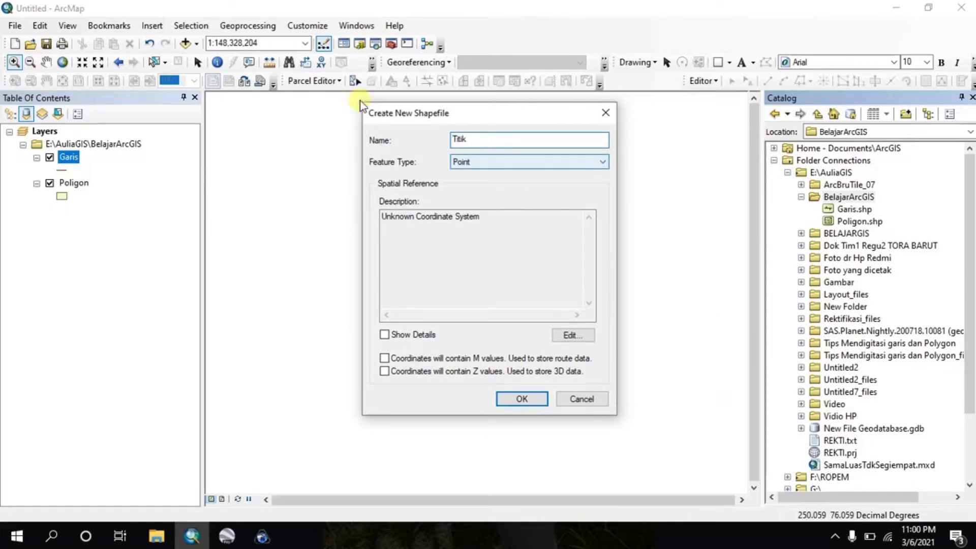
{"action": "left_click", "coordinate": [471, 137]}
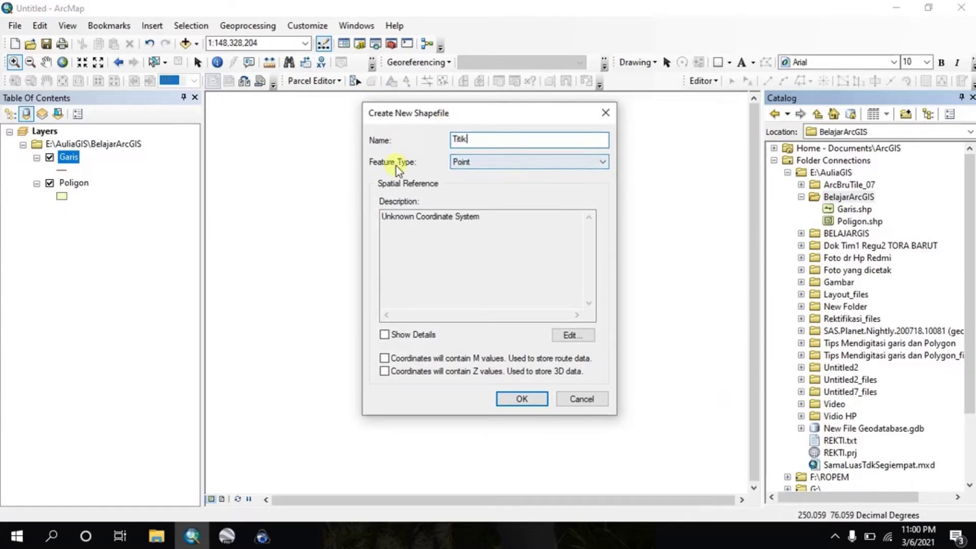
Step: Assign the projected coordinate system WGS 1984 UTM Zone 50S to the Titik shapefile and create it
{"action": "left_click", "coordinate": [571, 335]}
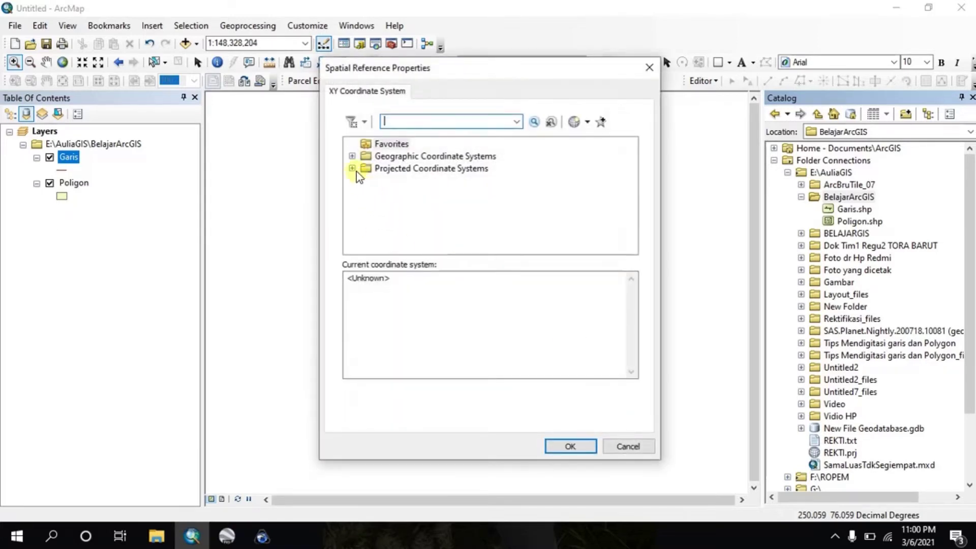
{"action": "left_click", "coordinate": [352, 168]}
{"action": "scroll", "coordinate": [367, 213], "scroll_direction": "down", "scroll_amount": 2}
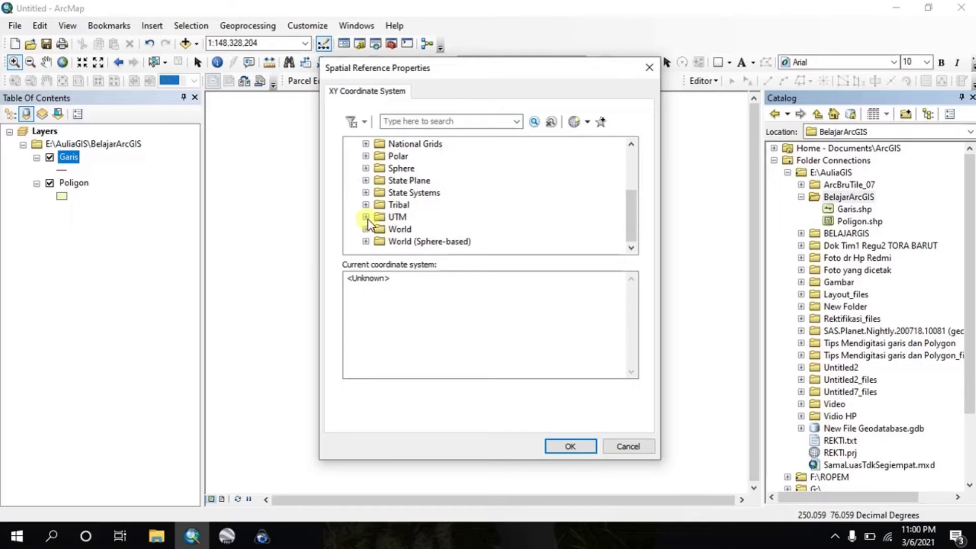
{"action": "left_click", "coordinate": [365, 217]}
{"action": "scroll", "coordinate": [367, 222], "scroll_direction": "down", "scroll_amount": 3}
{"action": "left_click", "coordinate": [378, 215]}
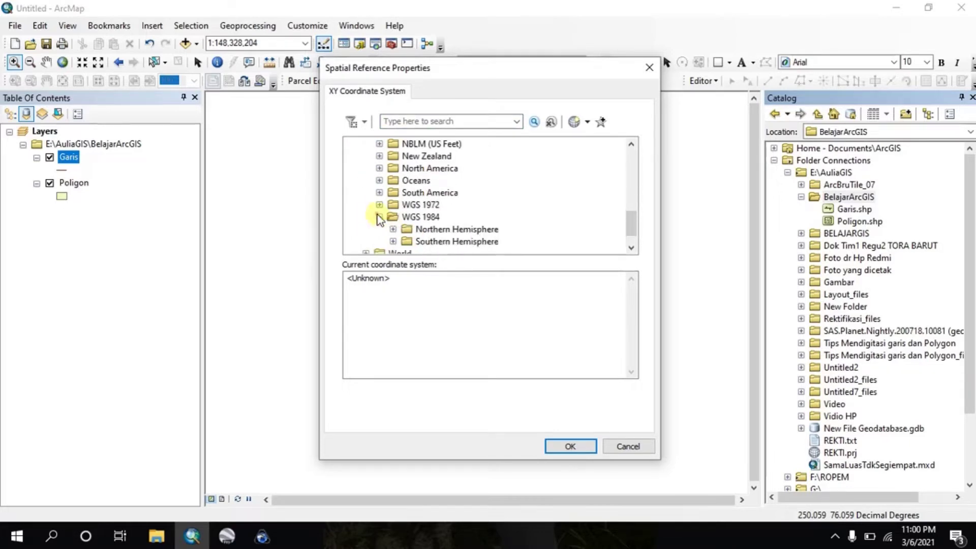
{"action": "left_click", "coordinate": [393, 216]}
{"action": "scroll", "coordinate": [399, 218], "scroll_direction": "down", "scroll_amount": 6}
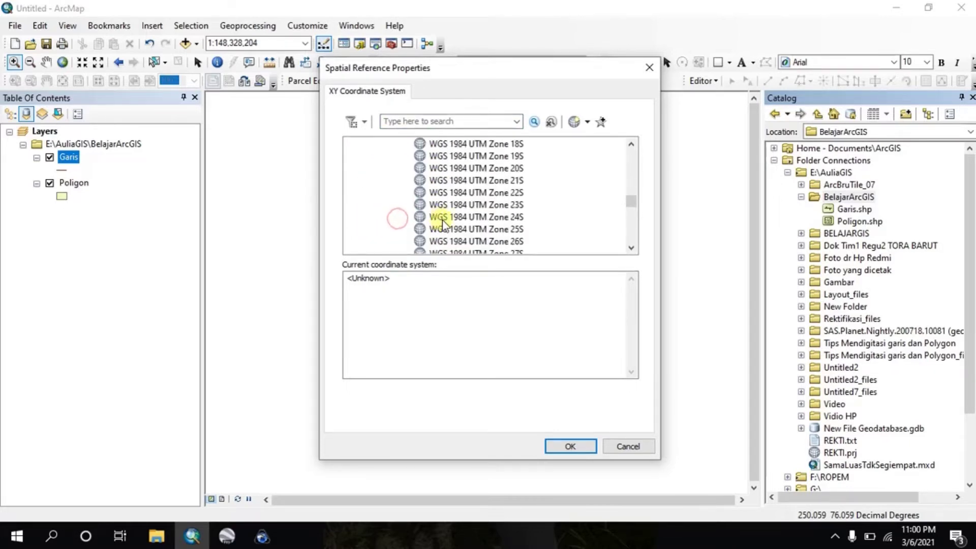
{"action": "scroll", "coordinate": [452, 214], "scroll_direction": "down", "scroll_amount": 9}
{"action": "left_click", "coordinate": [472, 204]}
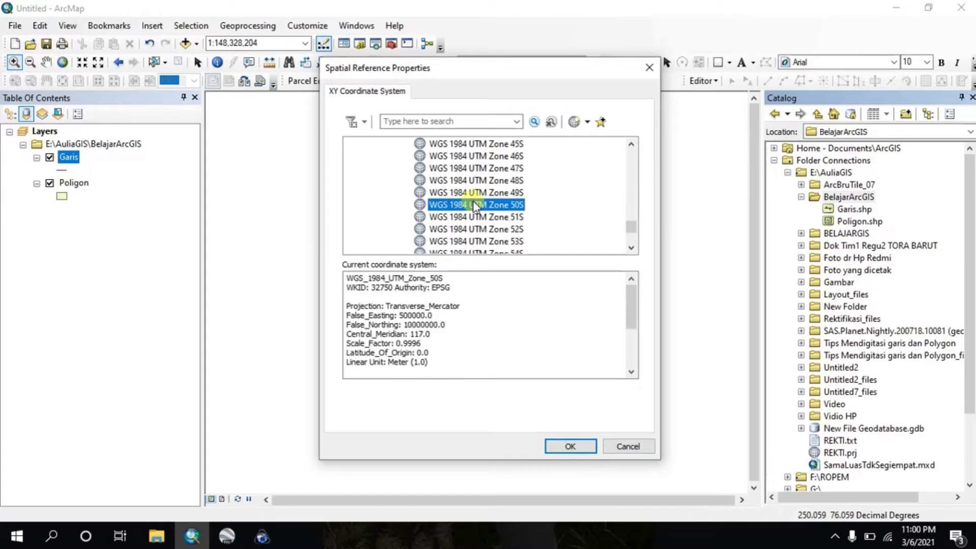
{"action": "left_click", "coordinate": [580, 445]}
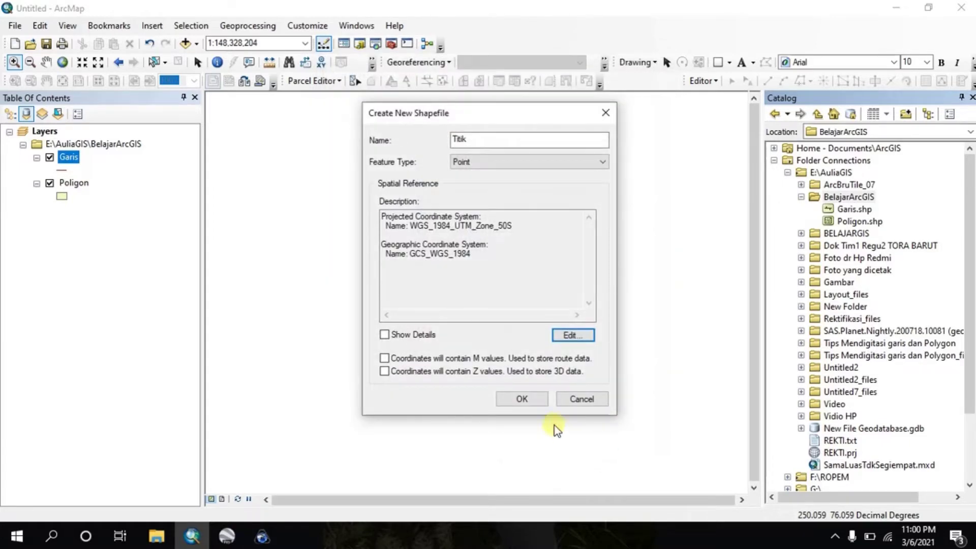
{"action": "left_click", "coordinate": [536, 398]}
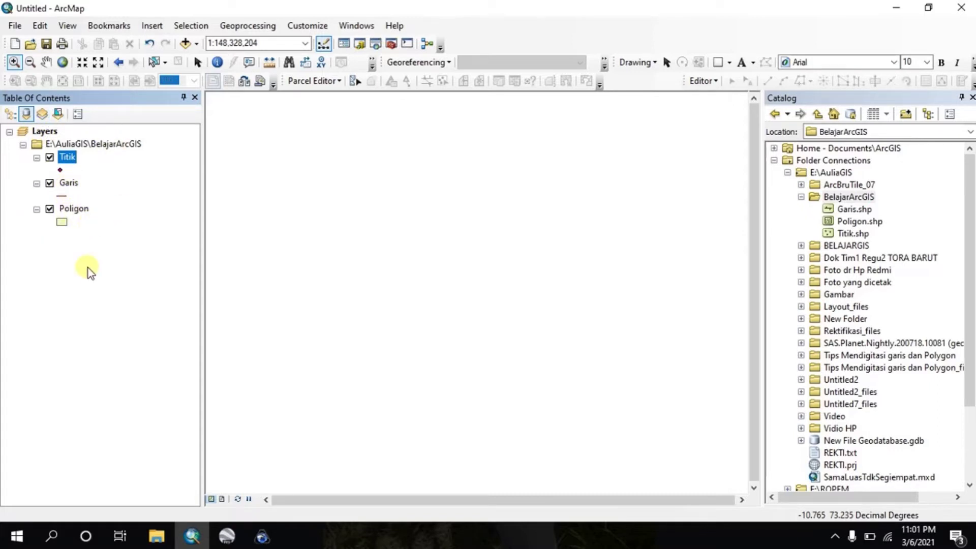
Step: With the Catalog closed, add SPOT_67_Kalteng_2016-2017.ecw and kalimantan20150616.ecw to the map and hide the kalimantan20150616.ecw layer
{"action": "left_click", "coordinate": [971, 97]}
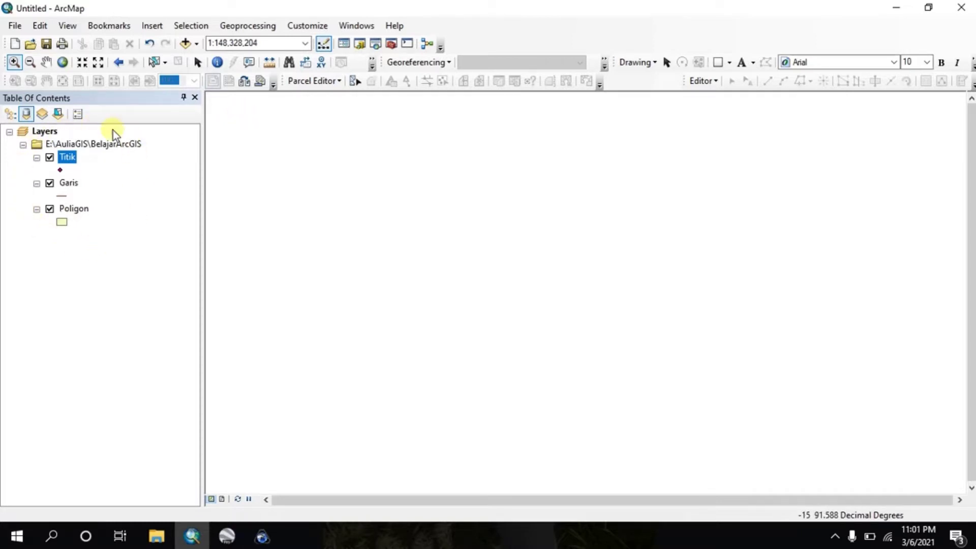
{"action": "left_click", "coordinate": [185, 42]}
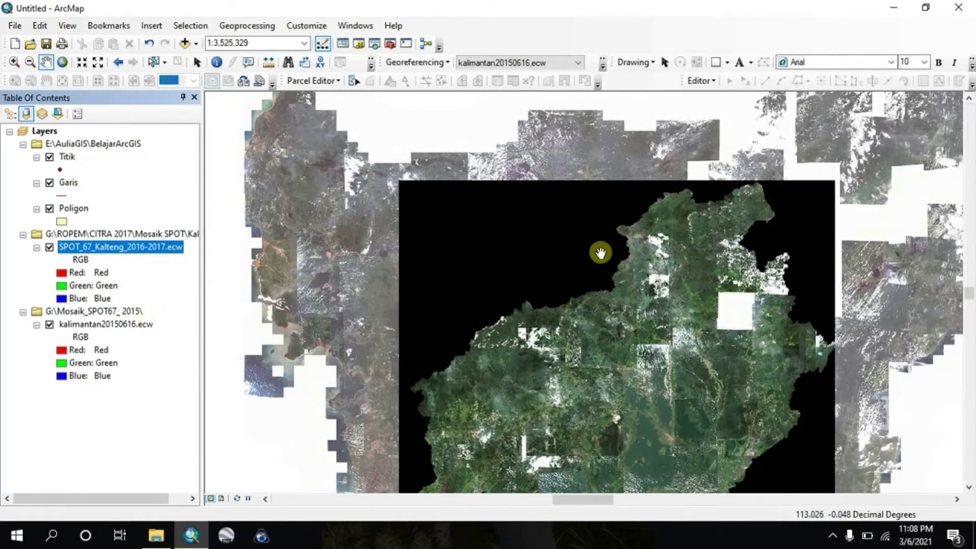
{"action": "left_click", "coordinate": [49, 325]}
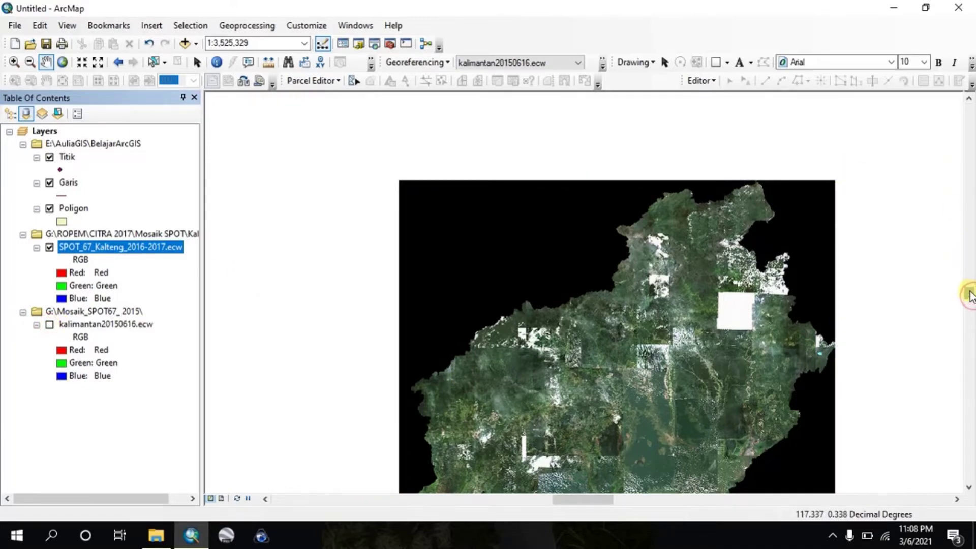
Step: Add the Batas_Januari2021.shp boundary shapefile from the E:\AuliaGIS\BELAJARGIS folder to the map
{"action": "left_click", "coordinate": [968, 294]}
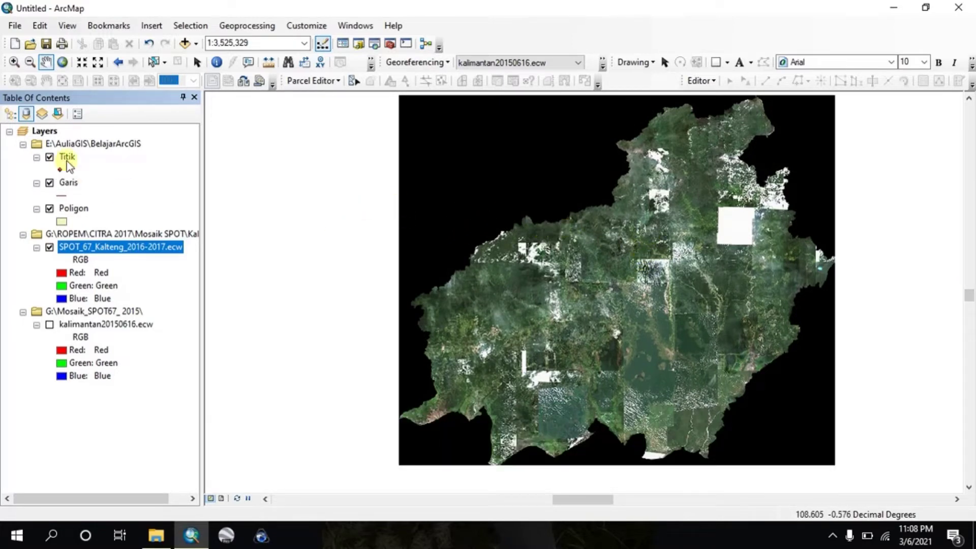
{"action": "left_click", "coordinate": [14, 62]}
{"action": "left_click_drag", "start_coordinate": [620, 260], "coordinate": [735, 376]}
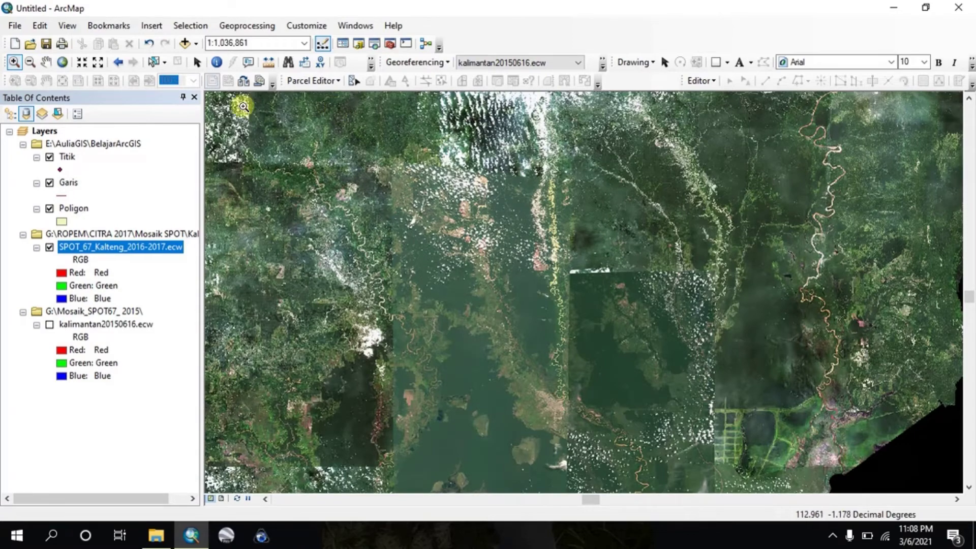
{"action": "left_click", "coordinate": [184, 45]}
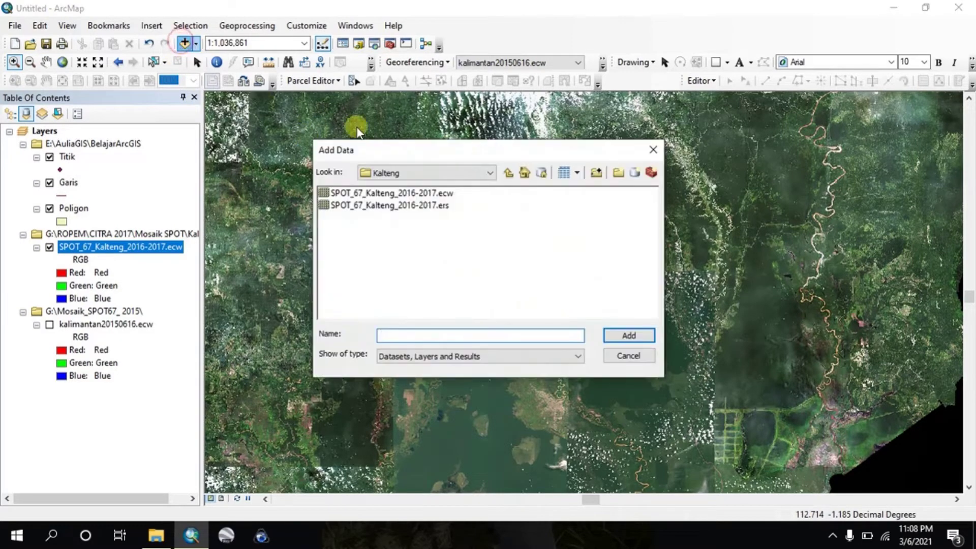
{"action": "left_click", "coordinate": [508, 173]}
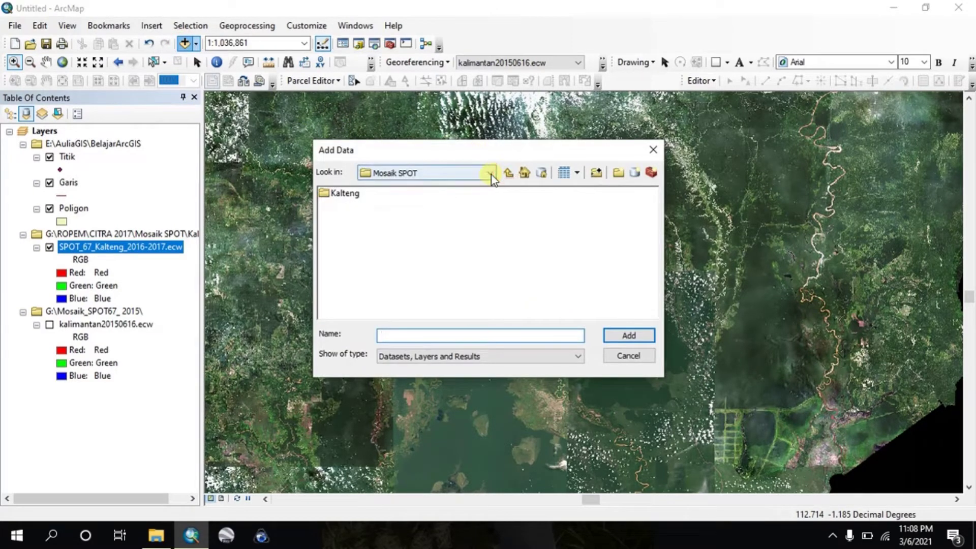
{"action": "left_click", "coordinate": [489, 173]}
{"action": "left_click", "coordinate": [400, 222]}
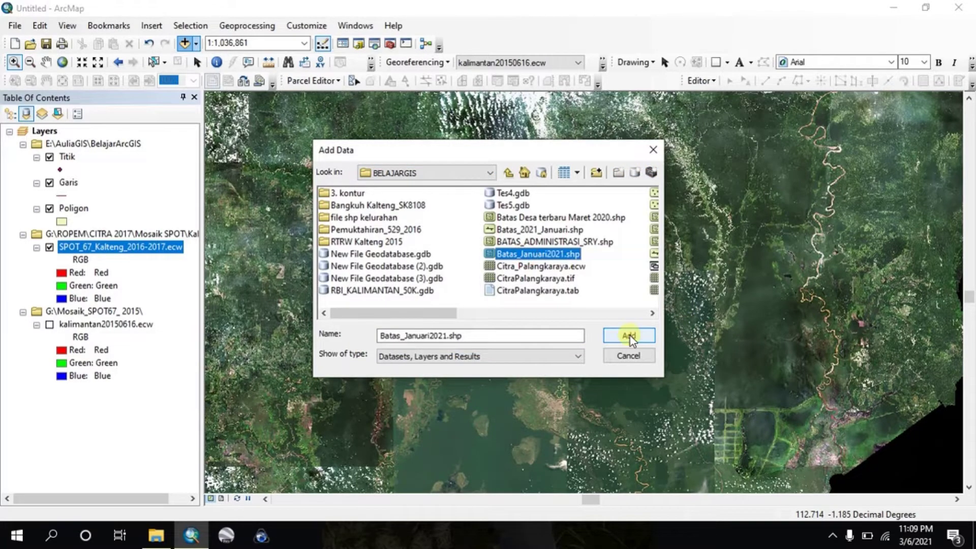
{"action": "left_click", "coordinate": [629, 336]}
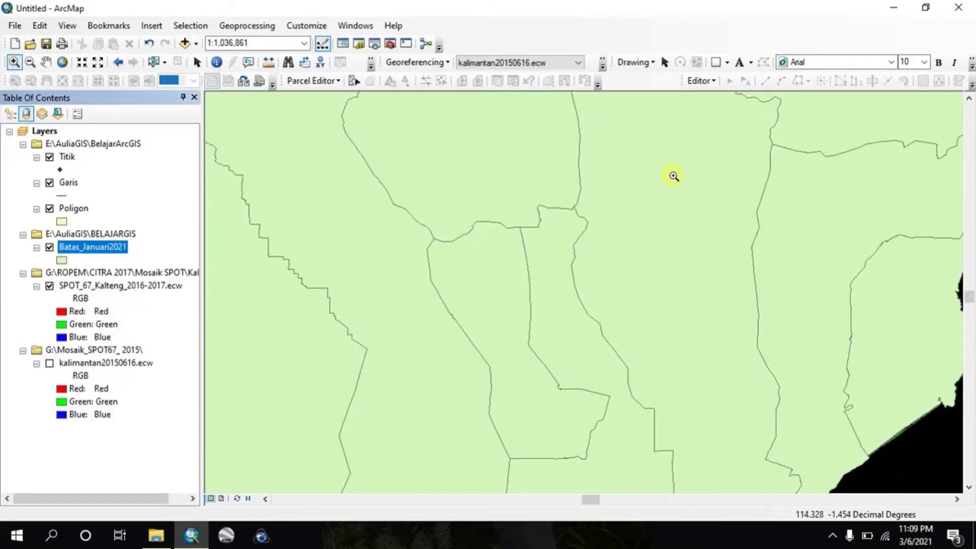
Step: Change the Batas_Januari2021 layer's symbol to the Hollow style so the imagery shows through
{"action": "left_click", "coordinate": [62, 260]}
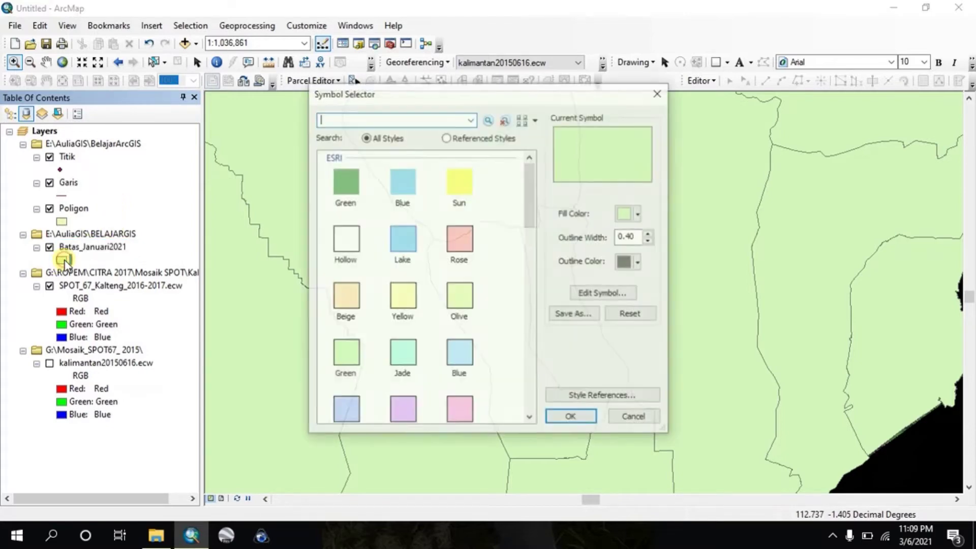
{"action": "left_click", "coordinate": [351, 242]}
{"action": "left_click", "coordinate": [569, 417]}
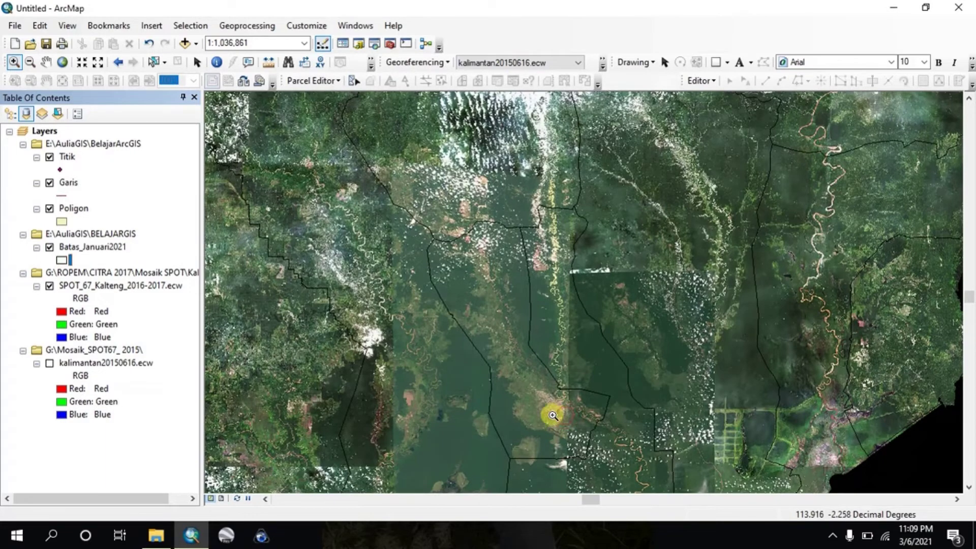
Step: Start an edit session on the Titik layer so the shapefiles in E:\AuliaGIS\BelajarArcGIS can be edited over the city imagery
{"action": "left_click", "coordinate": [14, 63]}
{"action": "left_click_drag", "start_coordinate": [420, 211], "coordinate": [658, 475]}
{"action": "left_click_drag", "start_coordinate": [492, 312], "coordinate": [712, 437]}
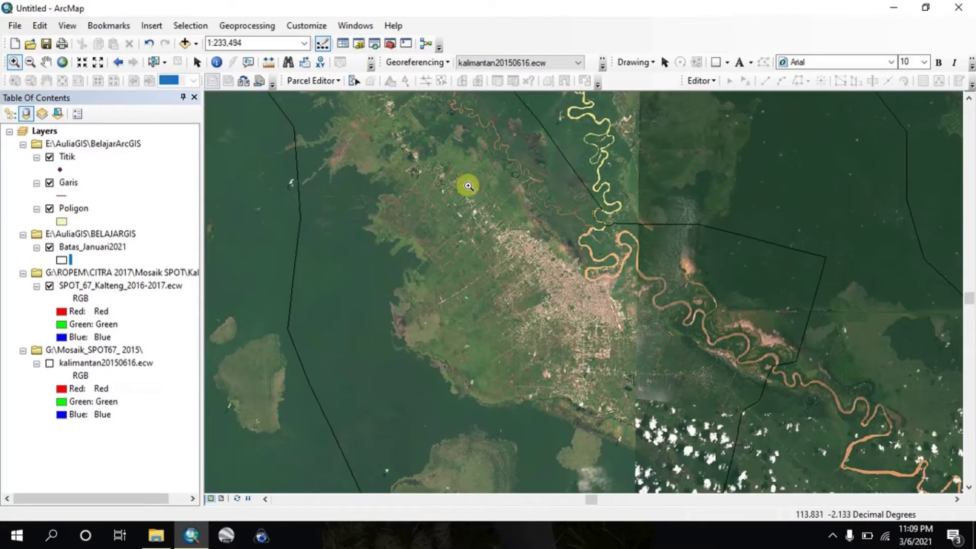
{"action": "left_click_drag", "start_coordinate": [359, 132], "coordinate": [776, 446]}
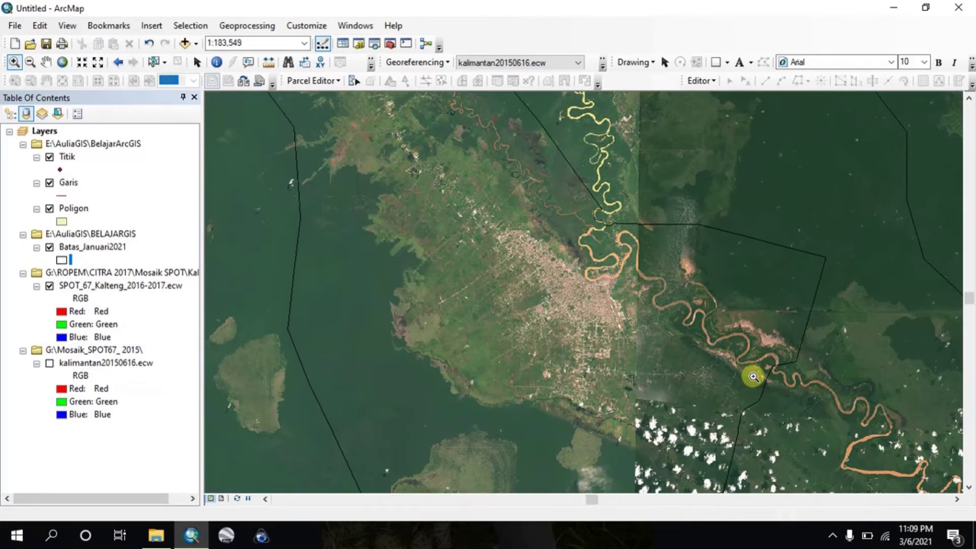
{"action": "left_click_drag", "start_coordinate": [379, 161], "coordinate": [571, 286]}
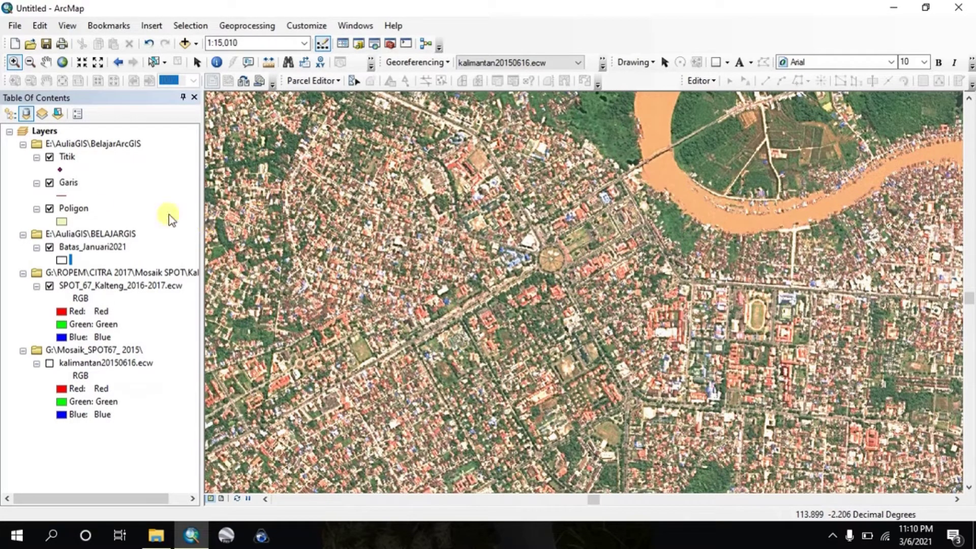
{"action": "left_click", "coordinate": [664, 62]}
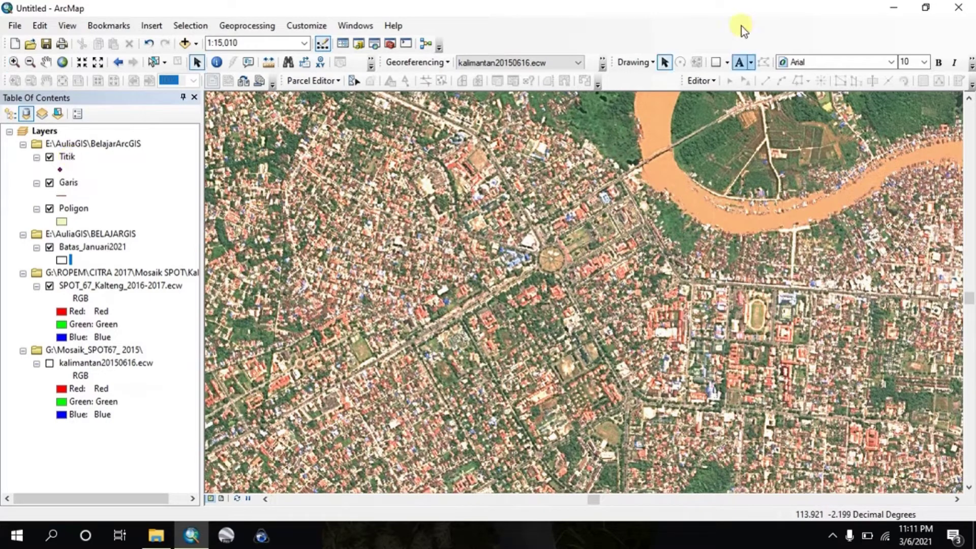
{"action": "left_click", "coordinate": [699, 80]}
{"action": "left_click", "coordinate": [714, 94]}
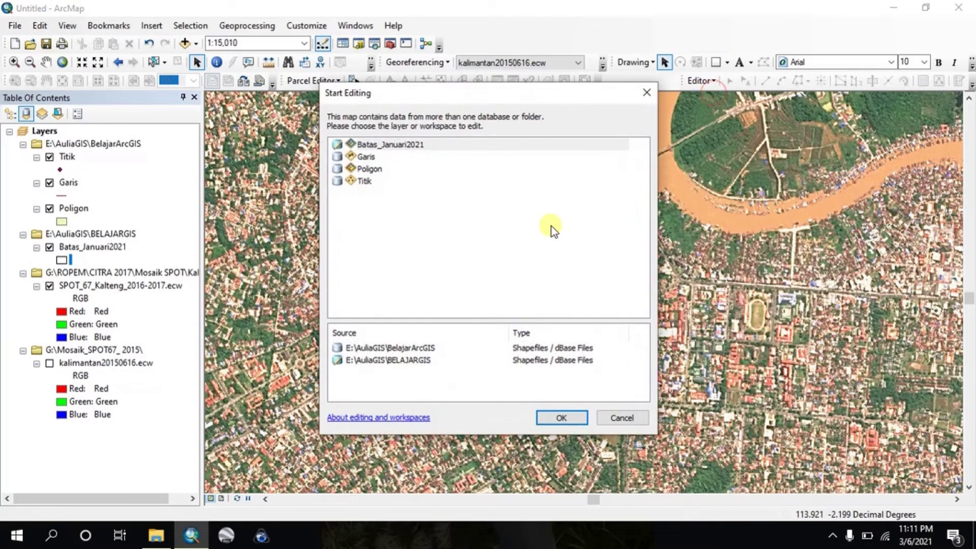
{"action": "left_click", "coordinate": [365, 182]}
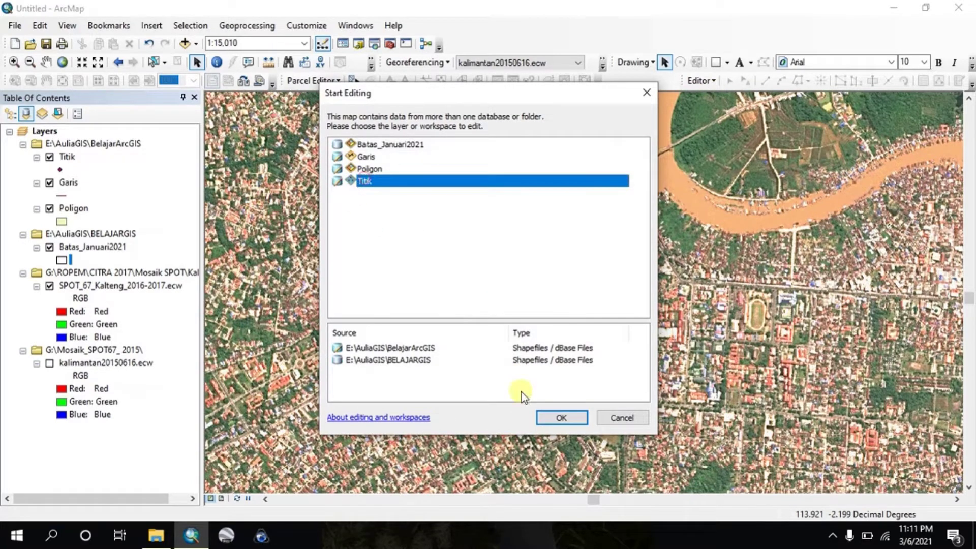
{"action": "left_click", "coordinate": [561, 417]}
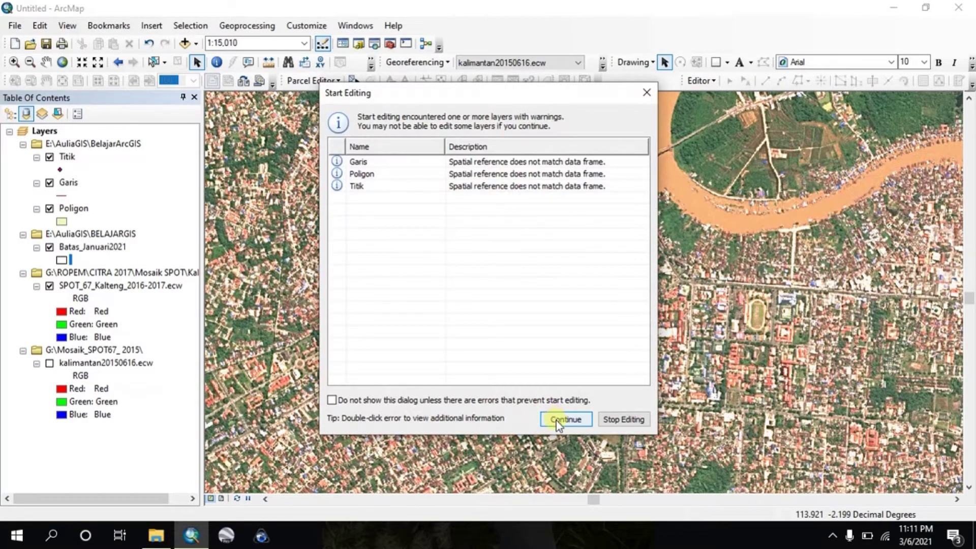
{"action": "left_click", "coordinate": [563, 420]}
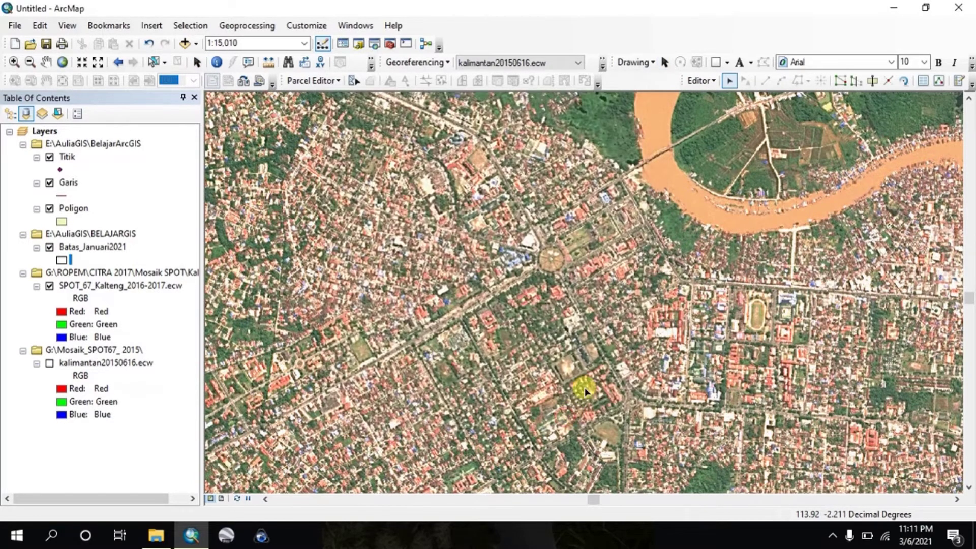
Step: Show the feature creation templates and choose the Garis template for digitizing lines
{"action": "left_click", "coordinate": [959, 82]}
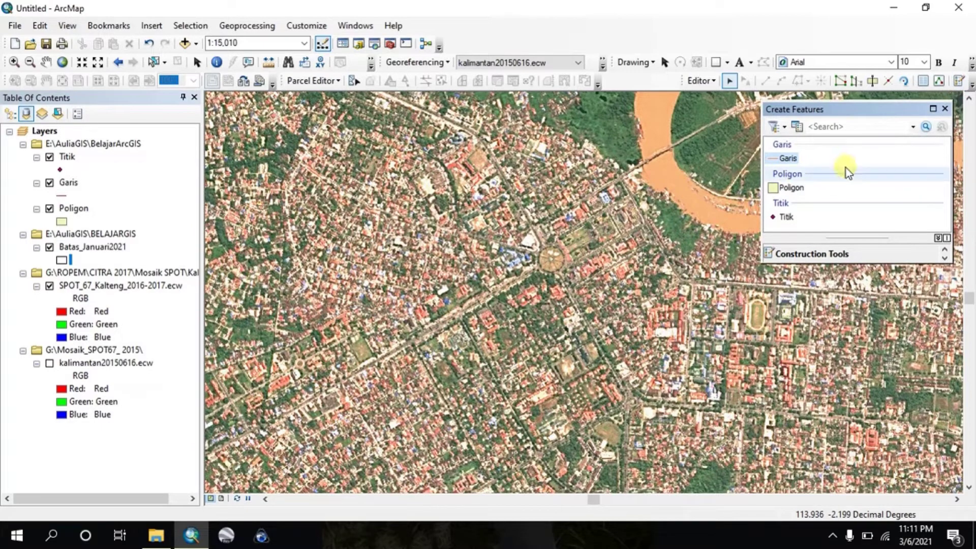
{"action": "left_click", "coordinate": [789, 159]}
{"action": "scroll", "coordinate": [607, 268], "scroll_direction": "down", "scroll_amount": 2}
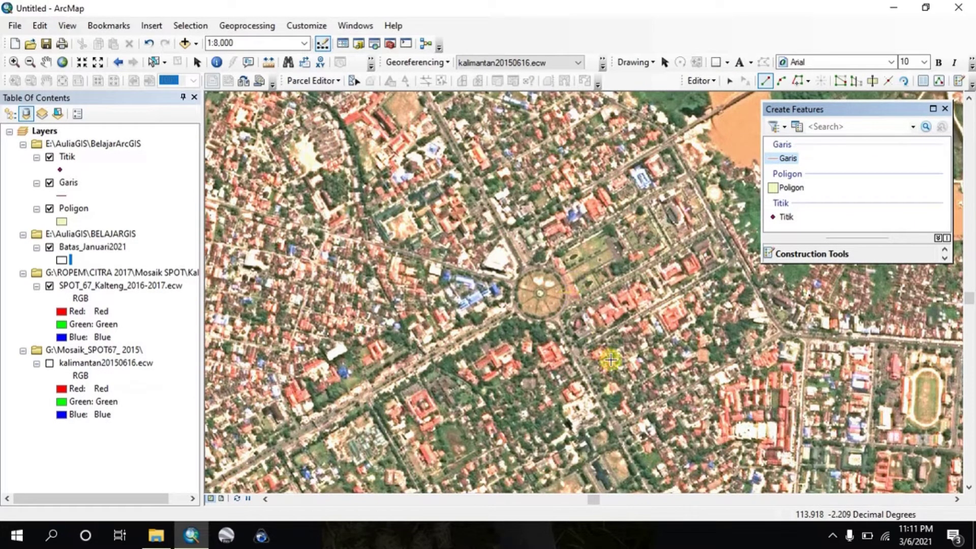
{"action": "scroll", "coordinate": [546, 363], "scroll_direction": "up", "scroll_amount": 1}
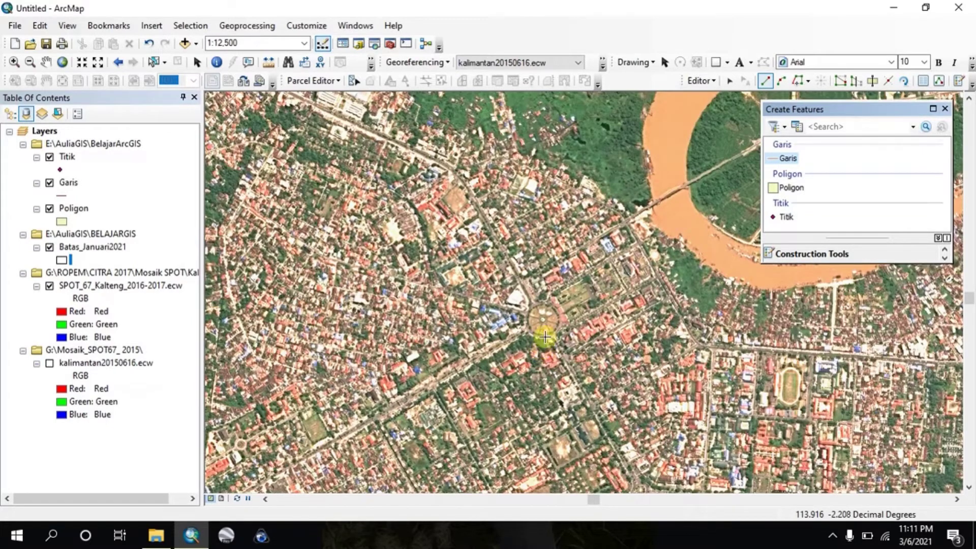
{"action": "left_click", "coordinate": [46, 63]}
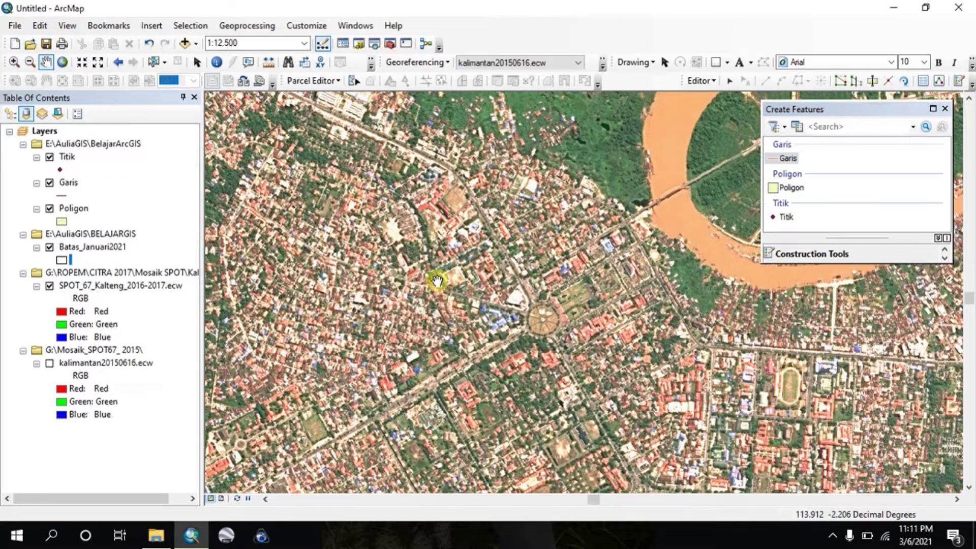
{"action": "left_click_drag", "start_coordinate": [338, 228], "coordinate": [406, 333]}
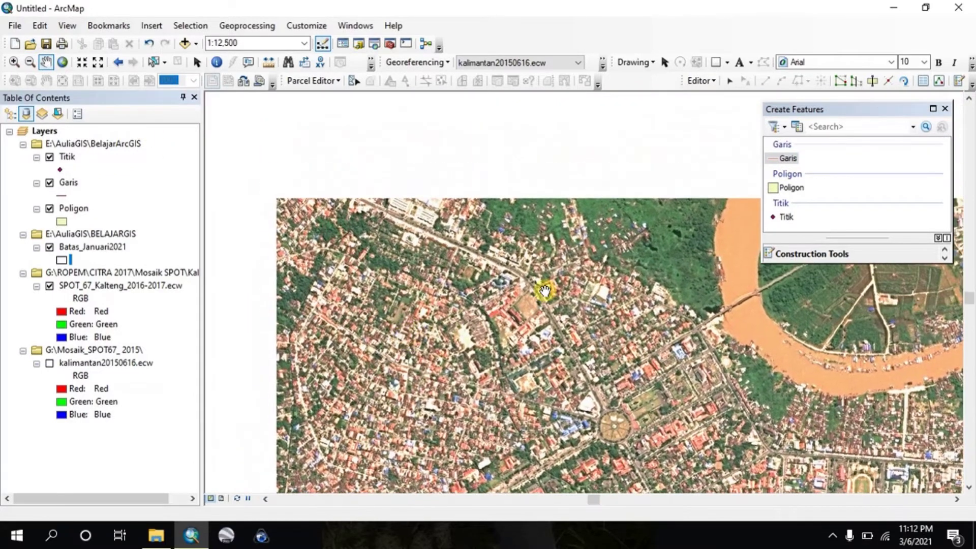
Step: Digitize a Garis line along the main road running northwest from the large roundabout, placing vertices at its bends, and finish it
{"action": "left_click", "coordinate": [787, 158]}
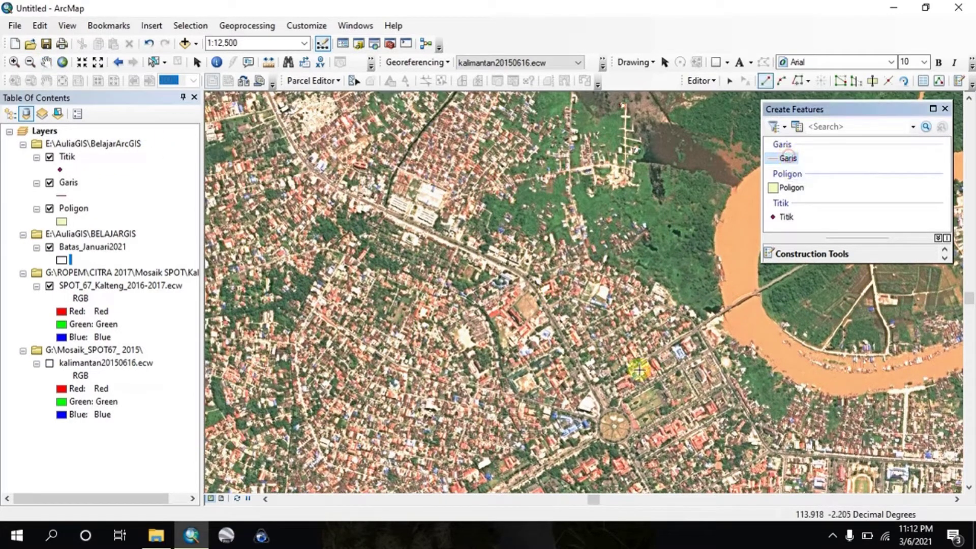
{"action": "left_click", "coordinate": [604, 412]}
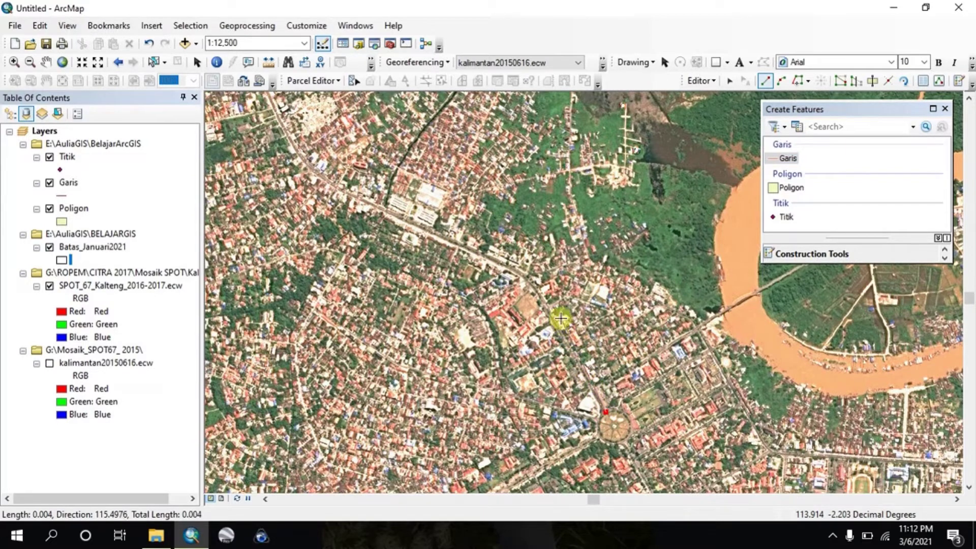
{"action": "double_click", "coordinate": [528, 281]}
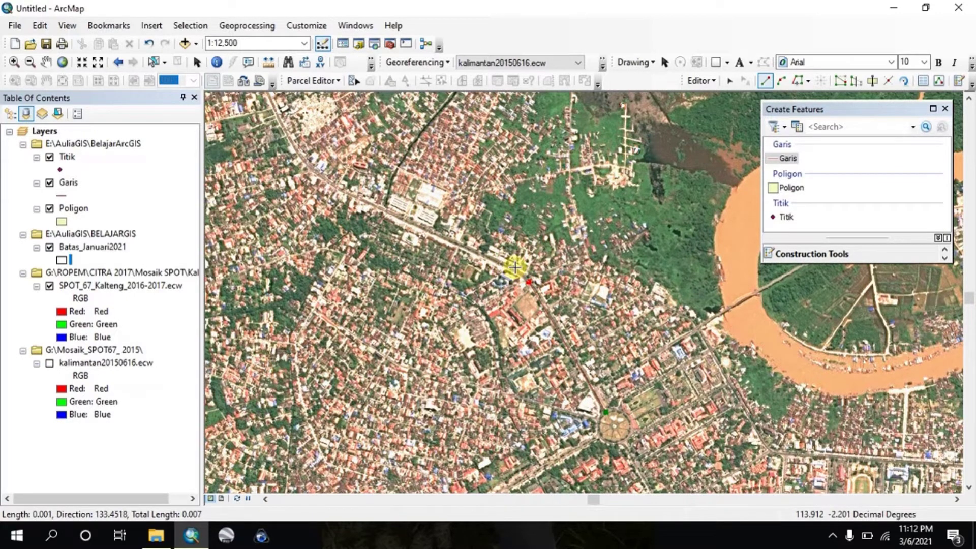
{"action": "left_click", "coordinate": [513, 268]}
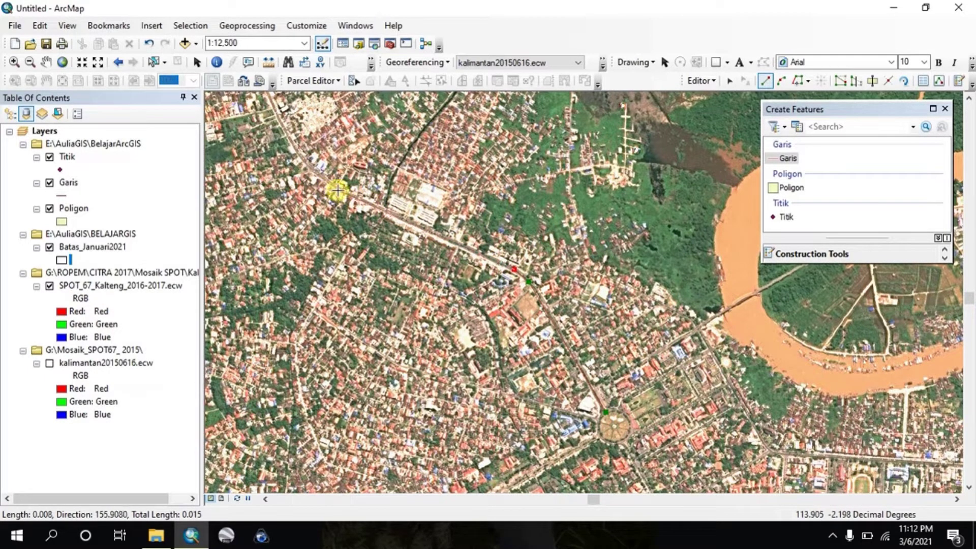
{"action": "left_click", "coordinate": [363, 202]}
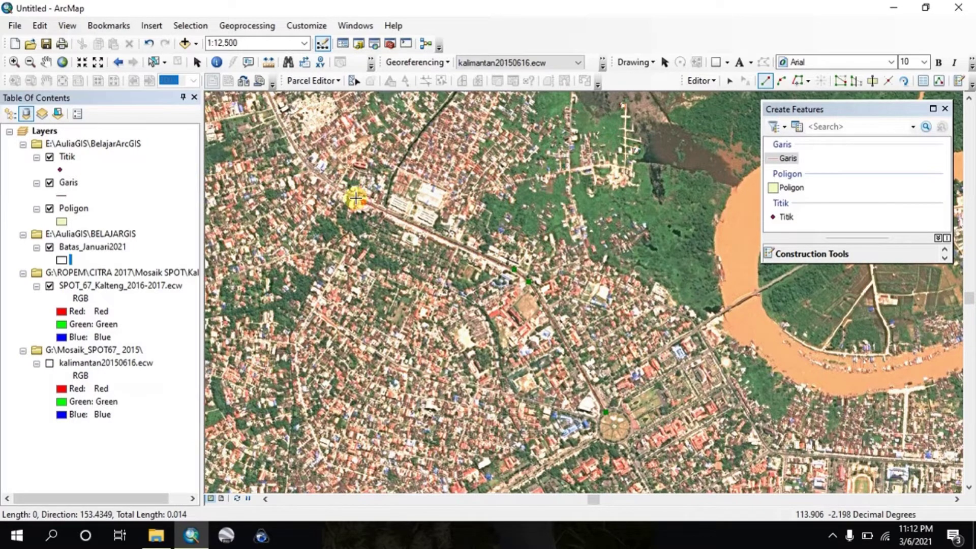
{"action": "left_click", "coordinate": [334, 183]}
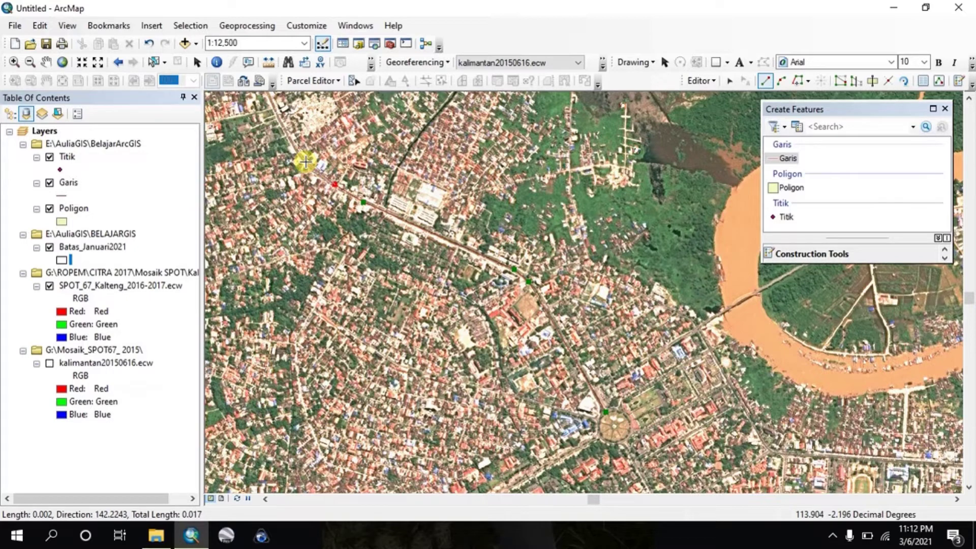
{"action": "left_click", "coordinate": [305, 162]}
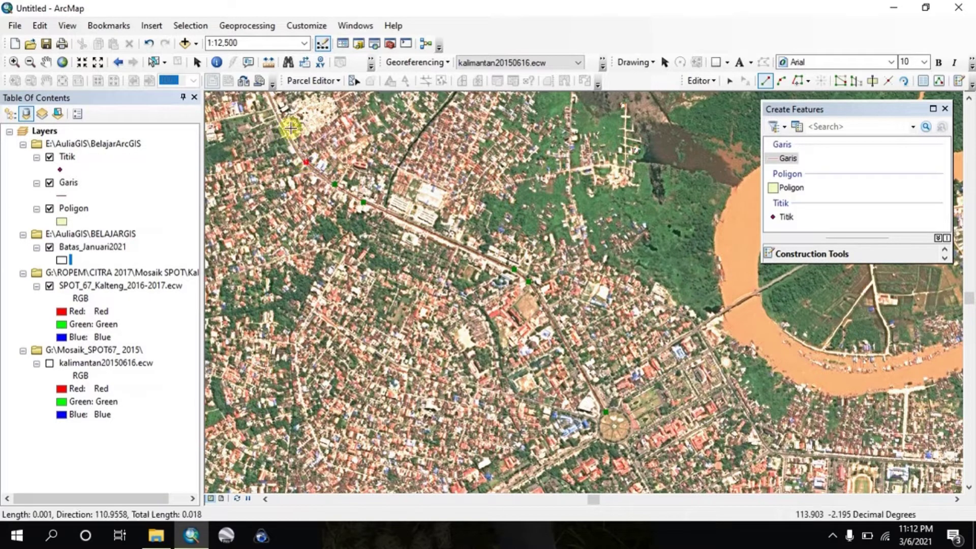
{"action": "left_click", "coordinate": [45, 61]}
{"action": "mouse_move", "coordinate": [315, 205]}
{"action": "left_mouse_down"}
{"action": "mouse_move", "coordinate": [351, 305]}
{"action": "mouse_move", "coordinate": [379, 346]}
{"action": "left_mouse_up"}
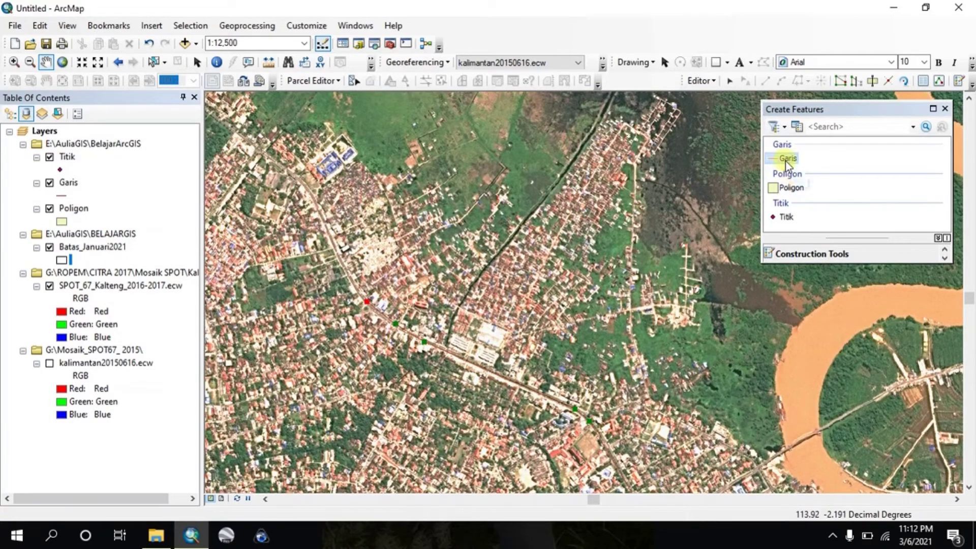
{"action": "left_click", "coordinate": [343, 264]}
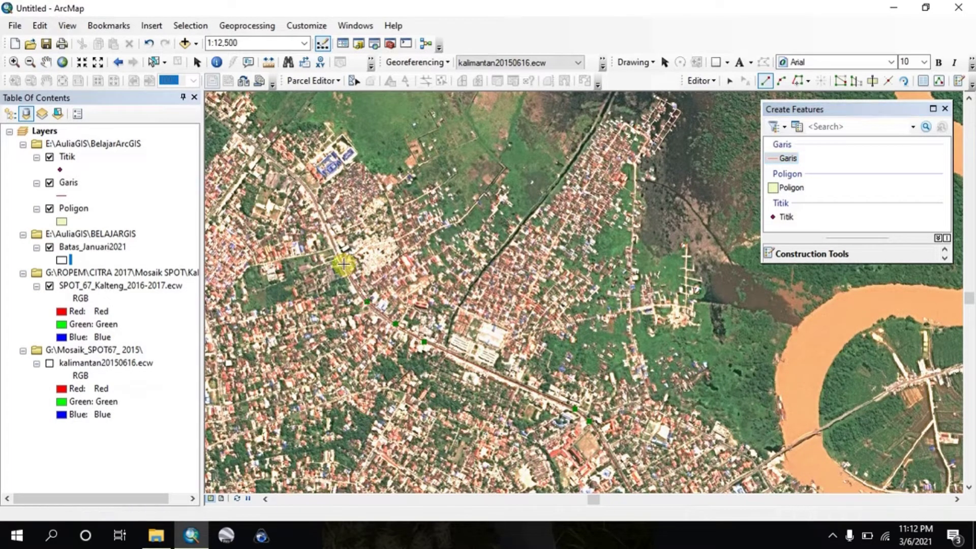
{"action": "double_click", "coordinate": [310, 193]}
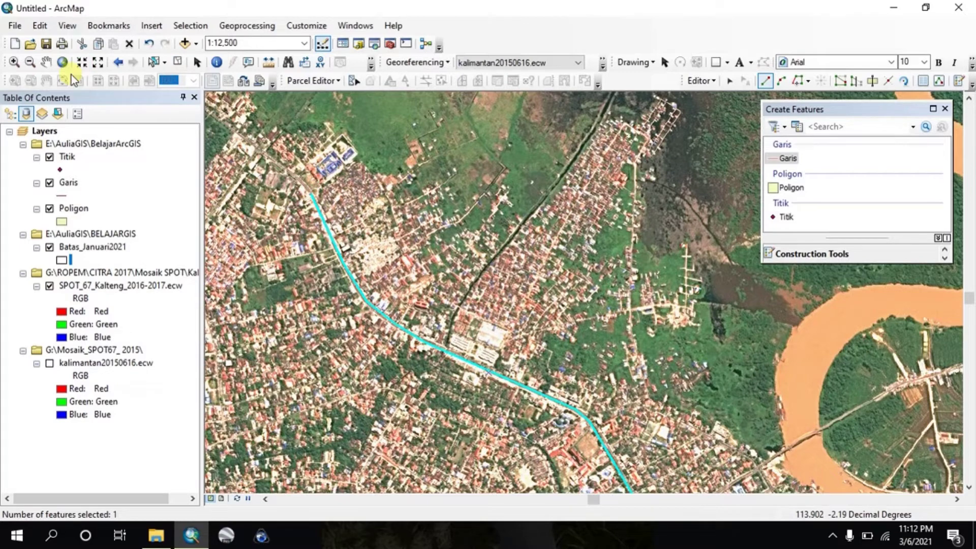
Step: Open the Garis layer's attribute table to check the digitized line's record, and close it
{"action": "left_click", "coordinate": [68, 183]}
{"action": "right_click", "coordinate": [68, 183]}
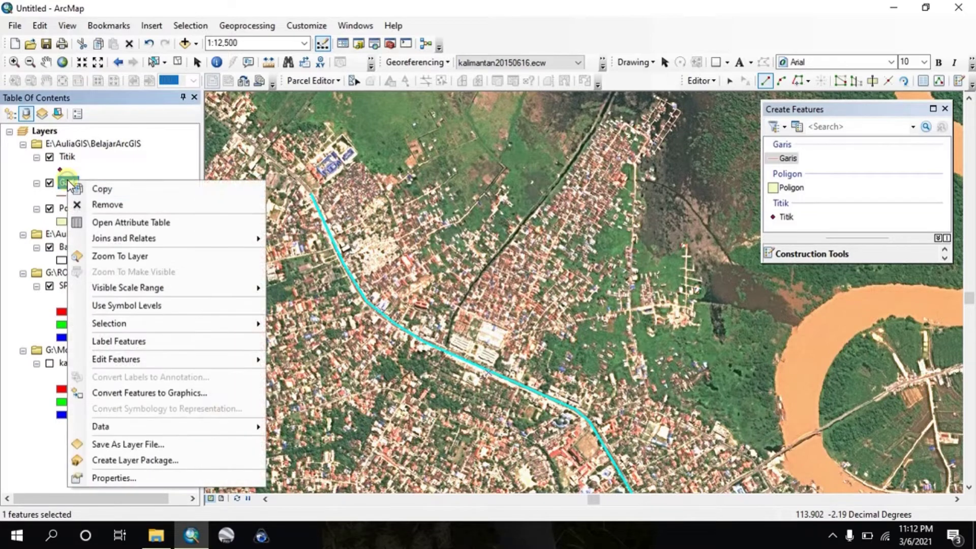
{"action": "left_click", "coordinate": [122, 220]}
{"action": "left_click", "coordinate": [514, 95]}
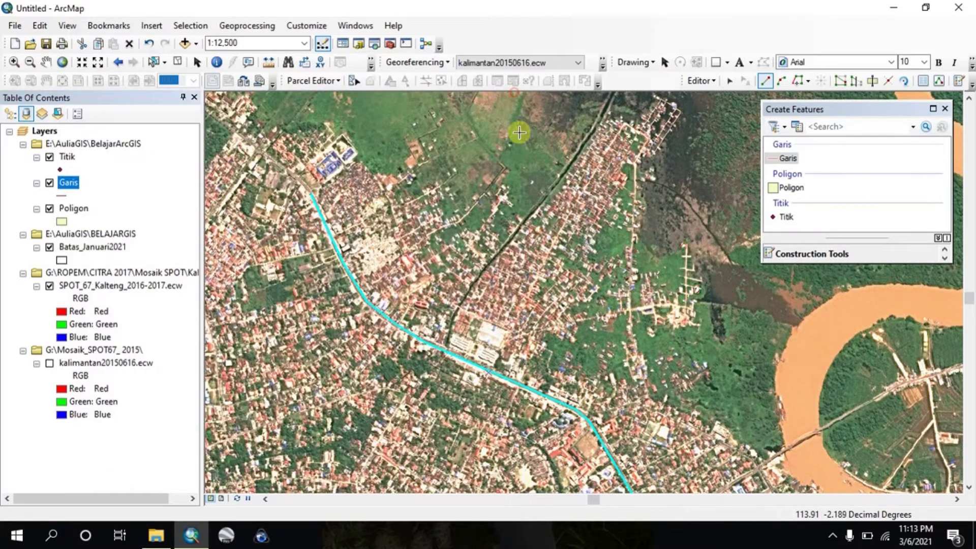
Step: Digitize a Poligon feature around the residential area west of the river bend, enclosing the Garis line and ending its eastern corner at the bridge
{"action": "scroll", "coordinate": [490, 268], "scroll_direction": "up", "scroll_amount": 2}
{"action": "scroll", "coordinate": [490, 267], "scroll_direction": "down", "scroll_amount": 4}
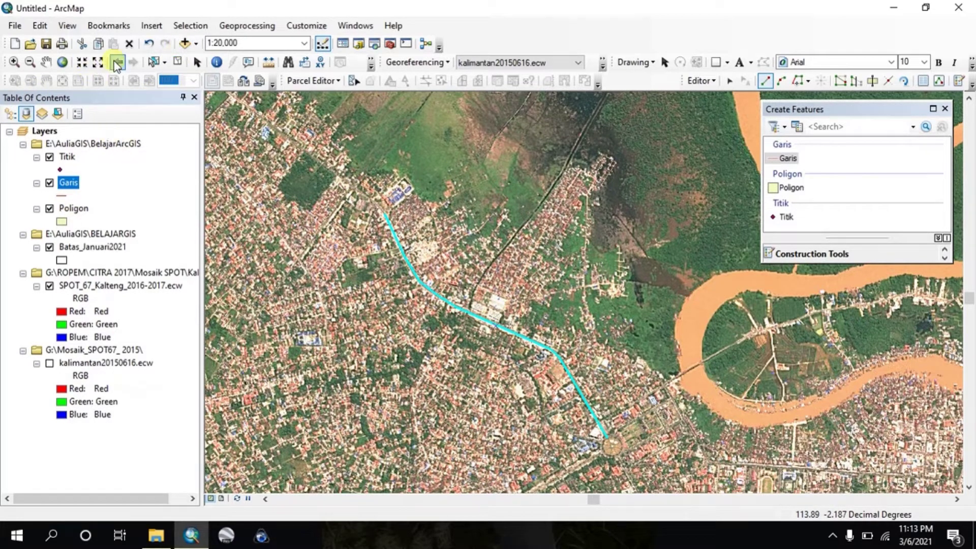
{"action": "left_click", "coordinate": [788, 187]}
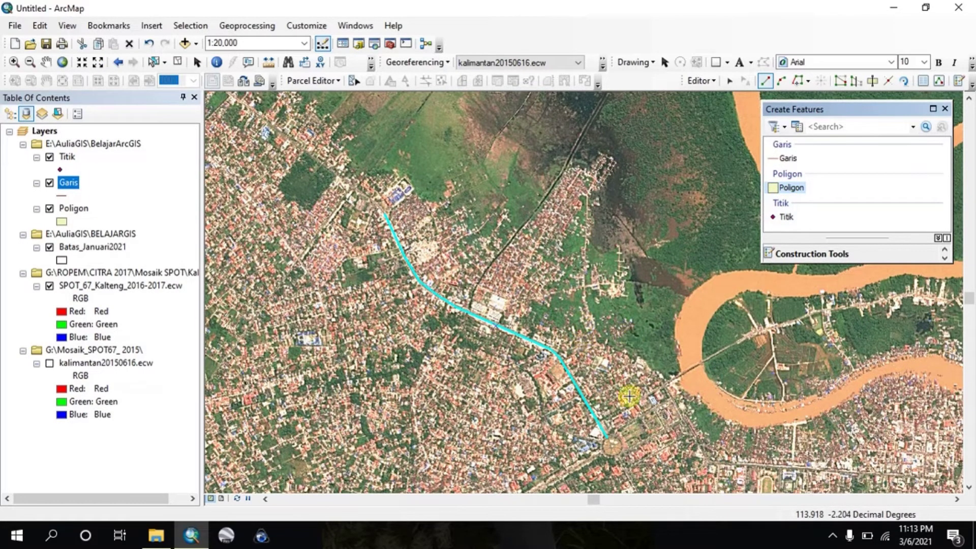
{"action": "scroll", "coordinate": [579, 330], "scroll_direction": "up", "scroll_amount": 2}
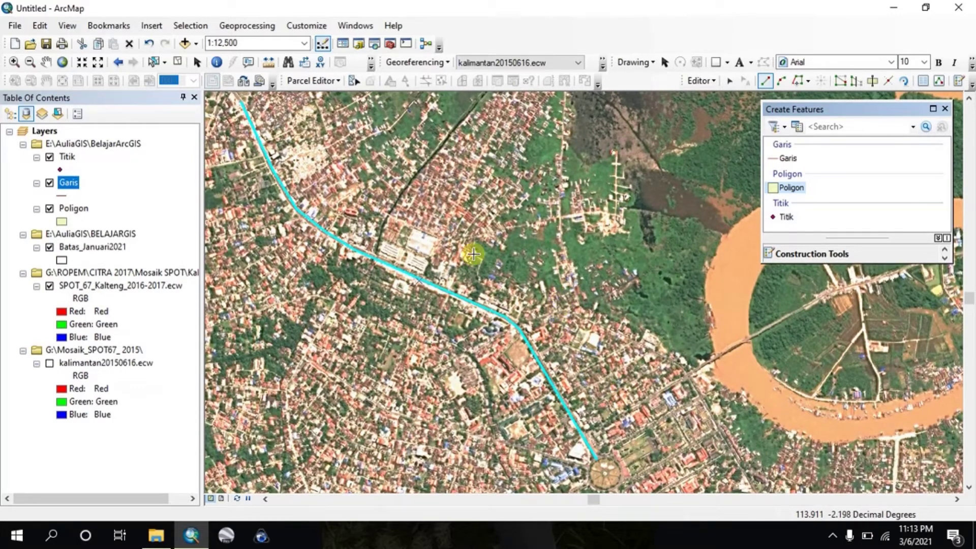
{"action": "scroll", "coordinate": [593, 312], "scroll_direction": "down", "scroll_amount": 2}
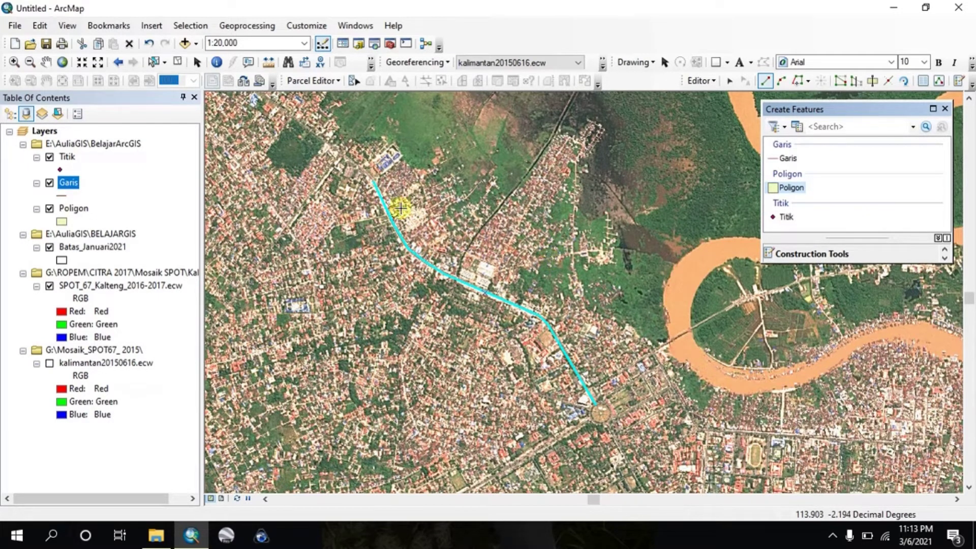
{"action": "scroll", "coordinate": [374, 225], "scroll_direction": "down", "scroll_amount": 1}
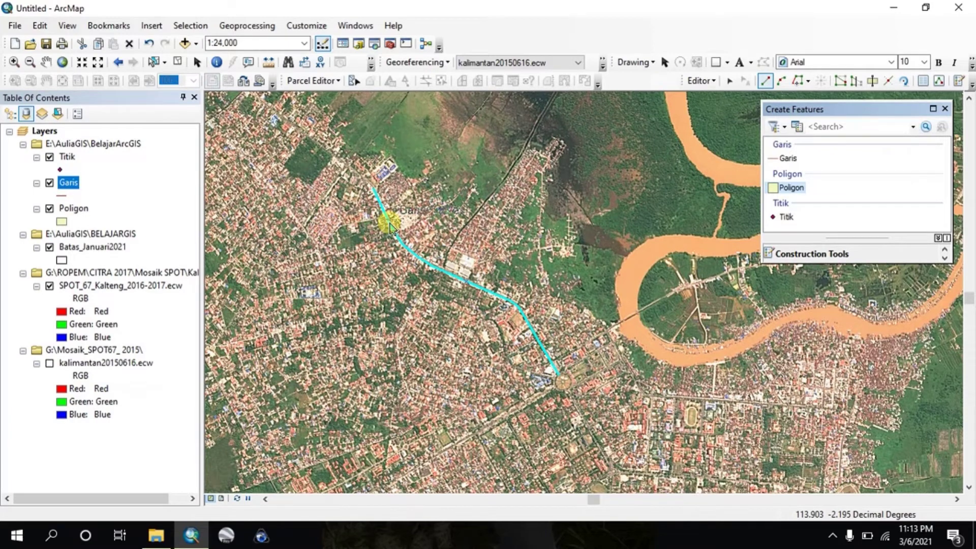
{"action": "scroll", "coordinate": [391, 223], "scroll_direction": "down", "scroll_amount": 1}
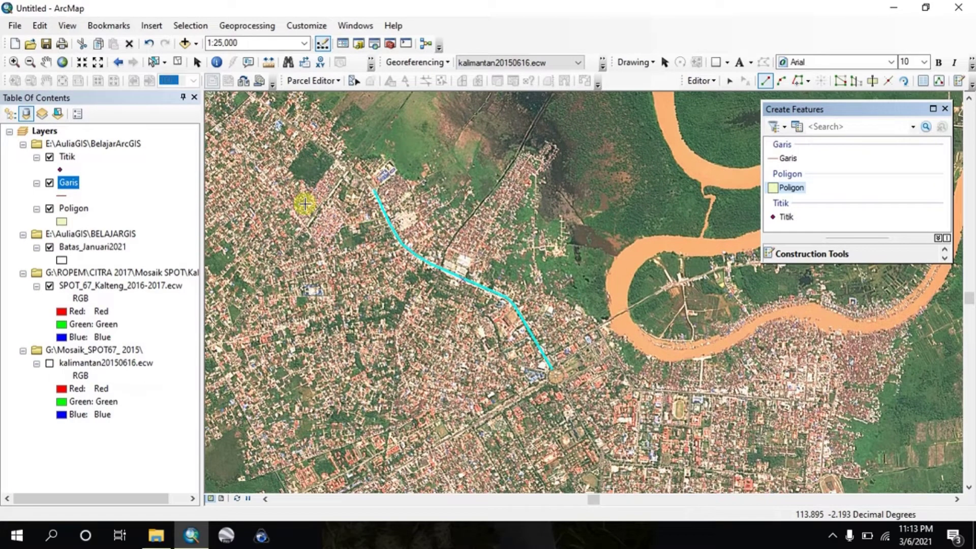
{"action": "left_click", "coordinate": [357, 161]}
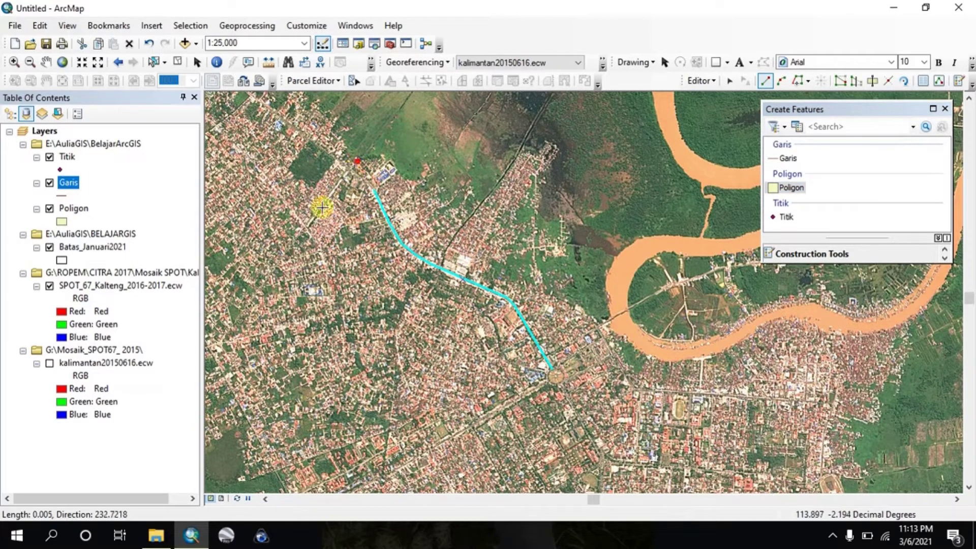
{"action": "left_click", "coordinate": [304, 227]}
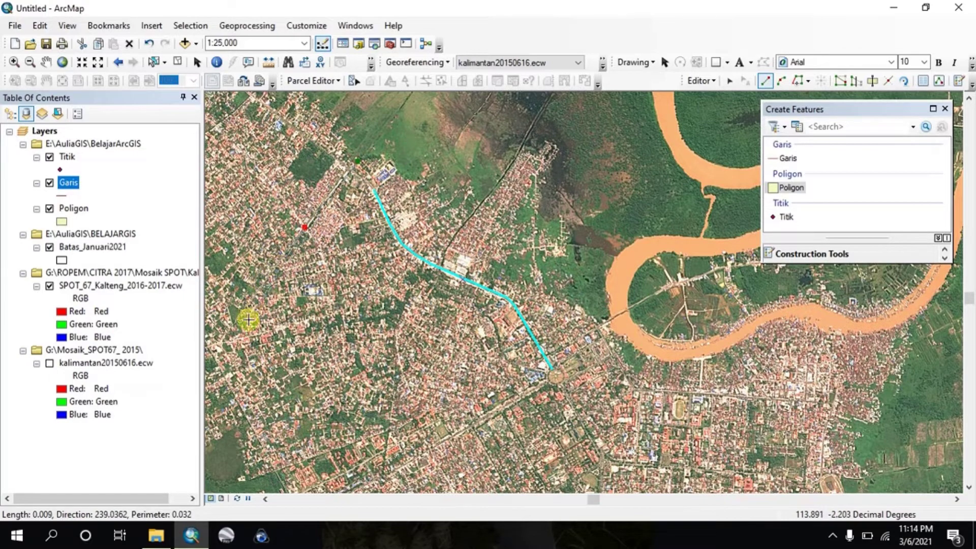
{"action": "left_click", "coordinate": [211, 355]}
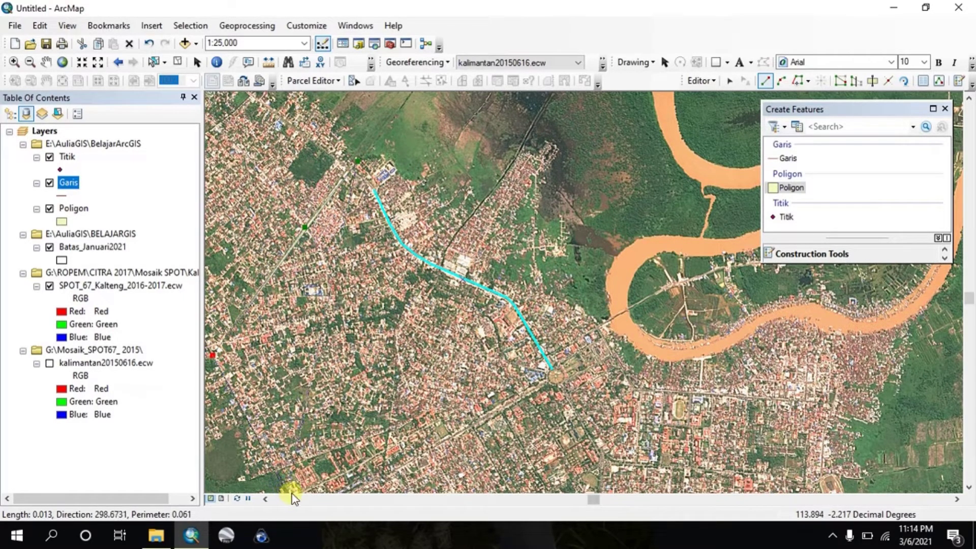
{"action": "scroll", "coordinate": [289, 453], "scroll_direction": "down", "scroll_amount": 1}
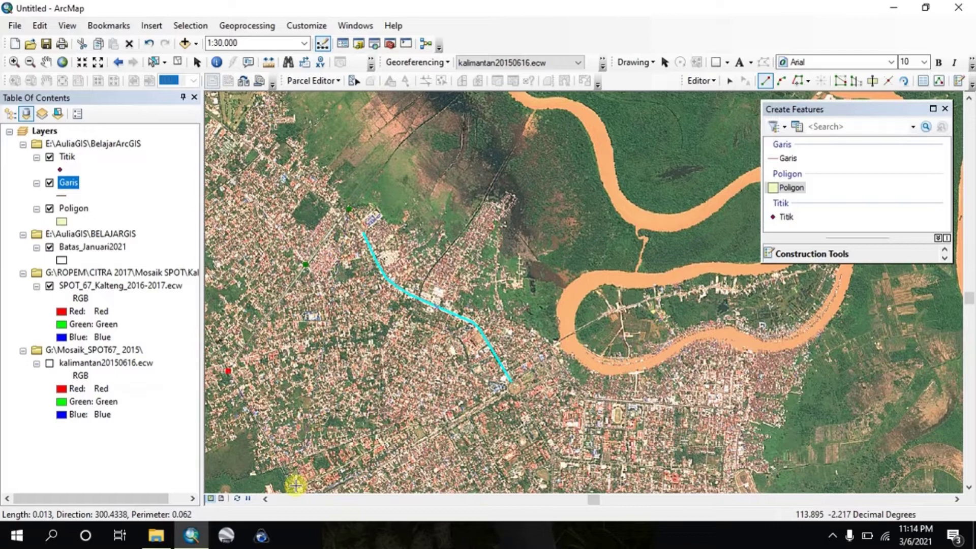
{"action": "left_click", "coordinate": [295, 489]}
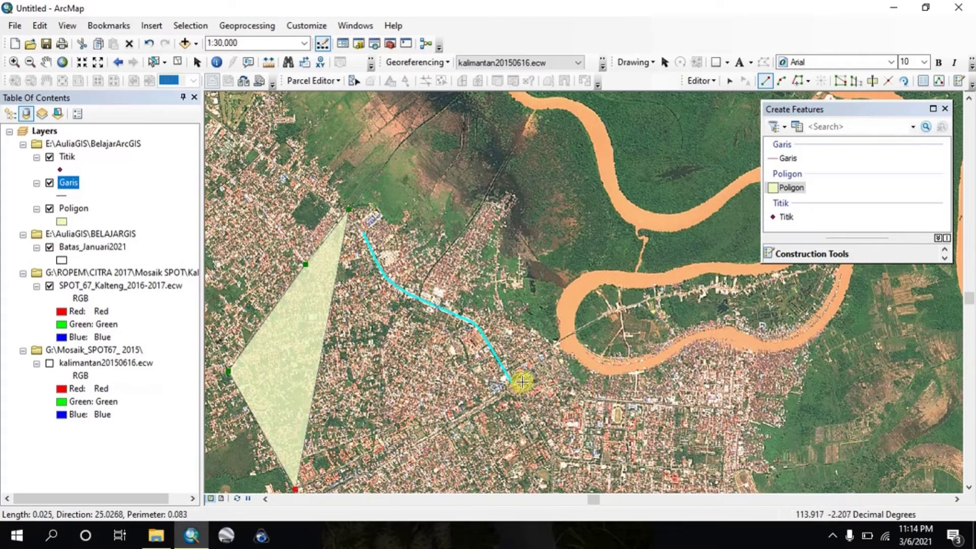
{"action": "left_click", "coordinate": [561, 344]}
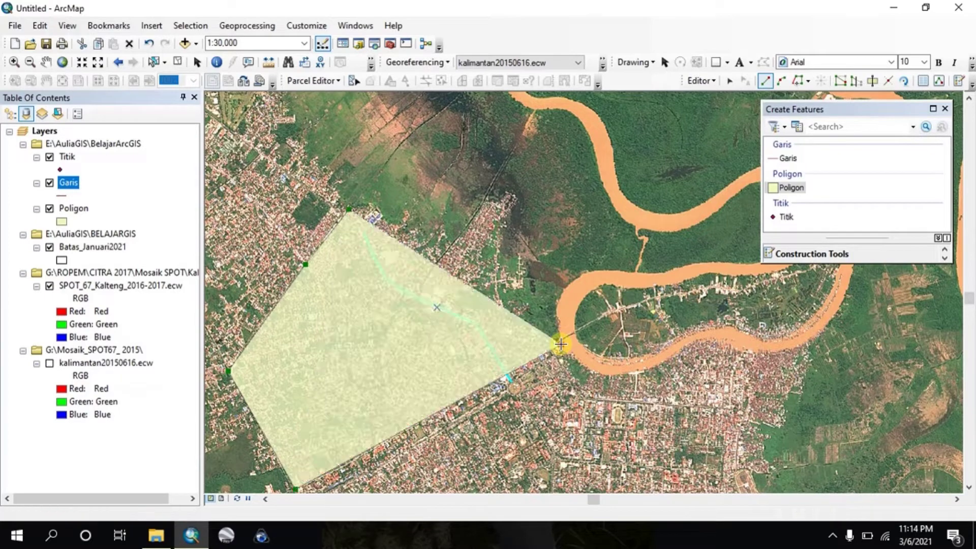
{"action": "double_click", "coordinate": [350, 216]}
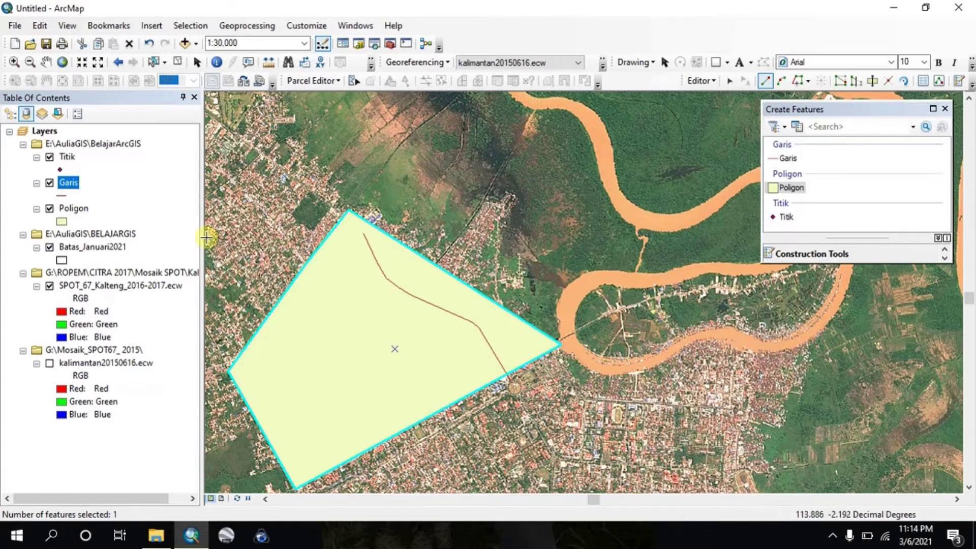
Step: Change the Poligon layer's symbol to Hollow
{"action": "scroll", "coordinate": [327, 296], "scroll_direction": "up", "scroll_amount": 1}
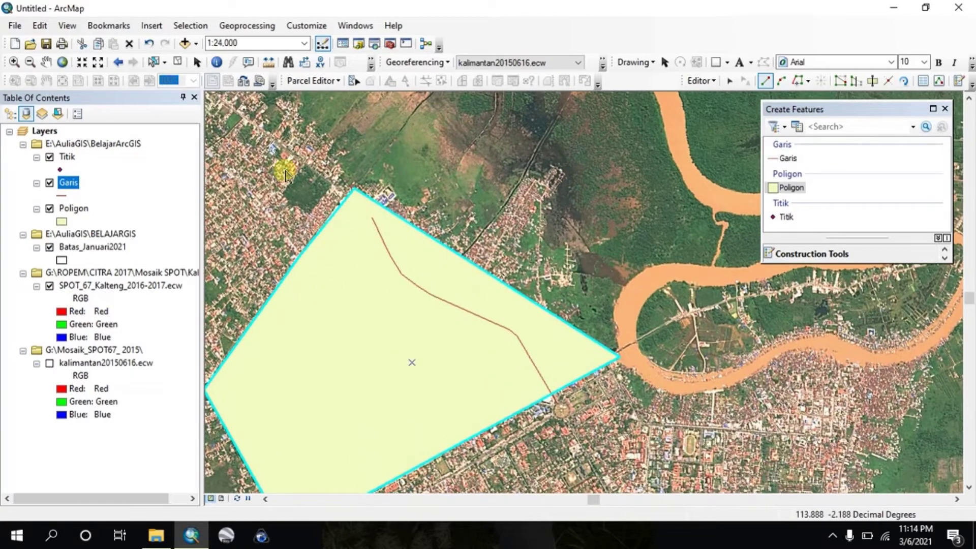
{"action": "left_click", "coordinate": [61, 221]}
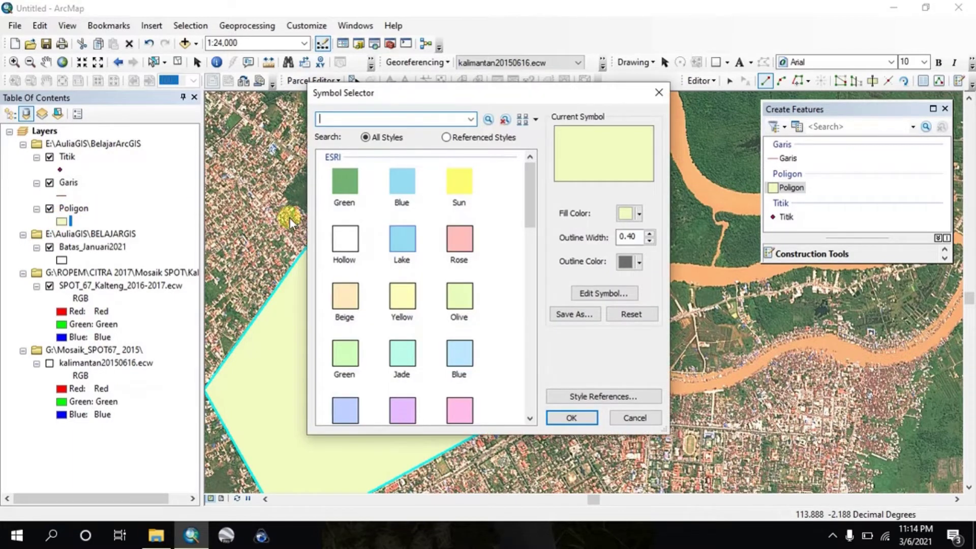
{"action": "left_click", "coordinate": [342, 237]}
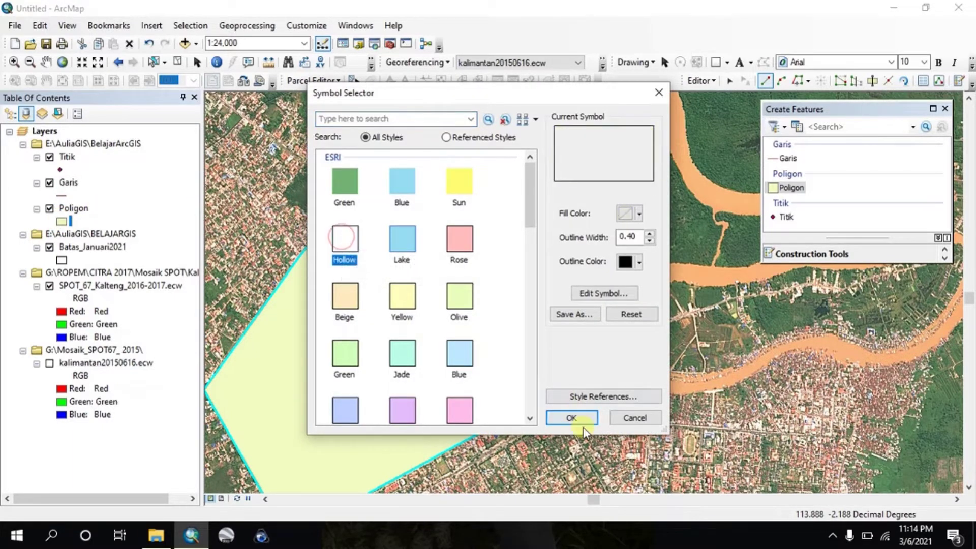
{"action": "left_click", "coordinate": [573, 418]}
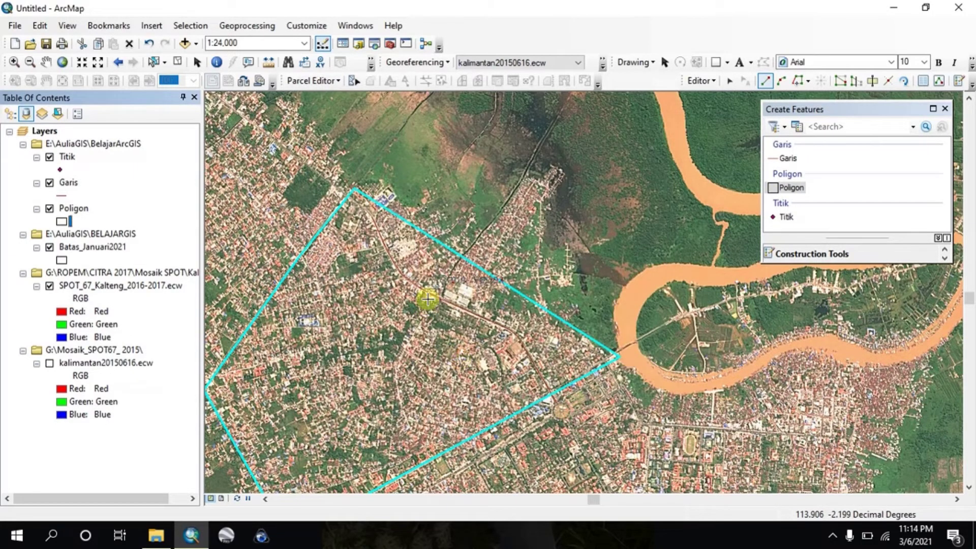
Step: Place four Titik points beside the digitized road: on the brown field, the large white-roofed complex, the northwestern pale block, and the buildings northwest of the field
{"action": "scroll", "coordinate": [437, 303], "scroll_direction": "up", "scroll_amount": 3}
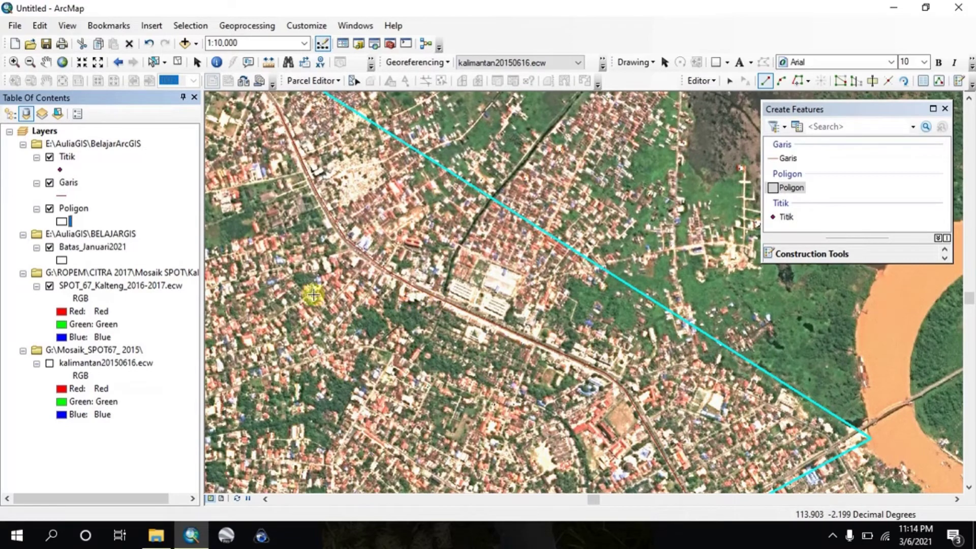
{"action": "left_click", "coordinate": [46, 62]}
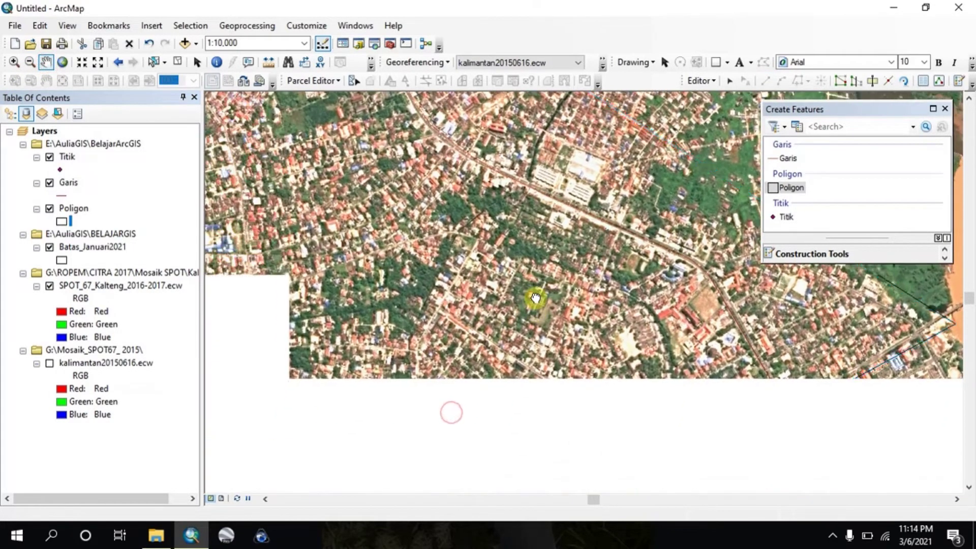
{"action": "left_click_drag", "start_coordinate": [450, 412], "coordinate": [535, 298]}
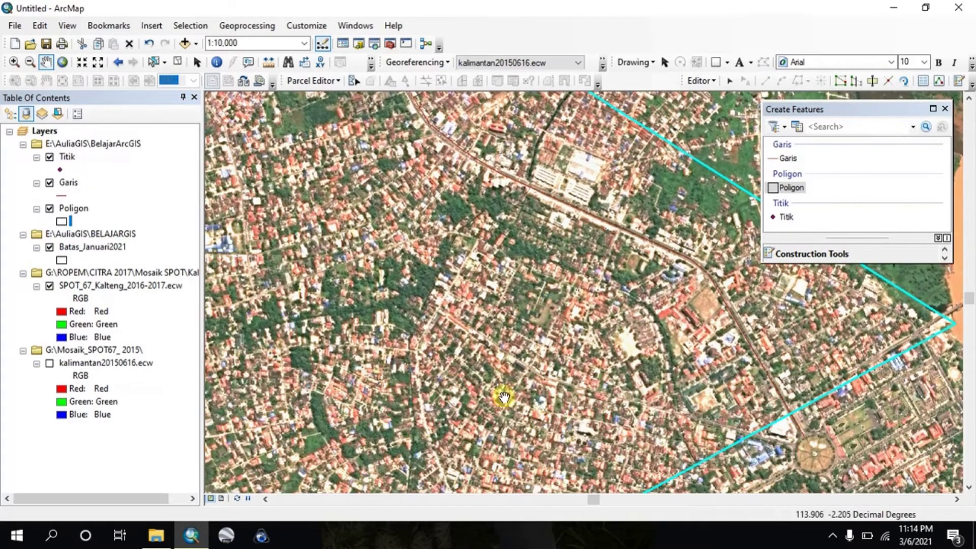
{"action": "left_click_drag", "start_coordinate": [504, 396], "coordinate": [440, 277]}
{"action": "left_click_drag", "start_coordinate": [564, 314], "coordinate": [375, 390]}
{"action": "left_click_drag", "start_coordinate": [388, 337], "coordinate": [529, 381]}
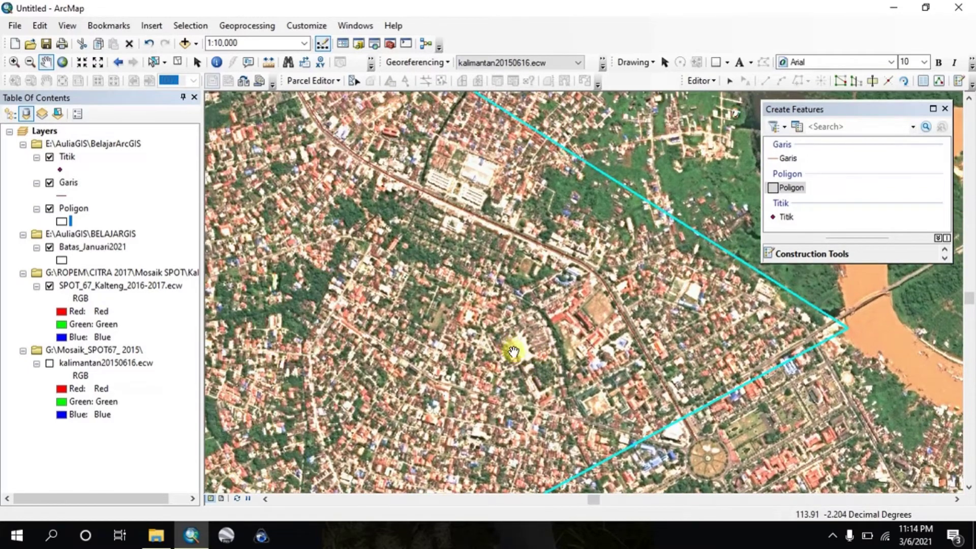
{"action": "left_click", "coordinate": [785, 215]}
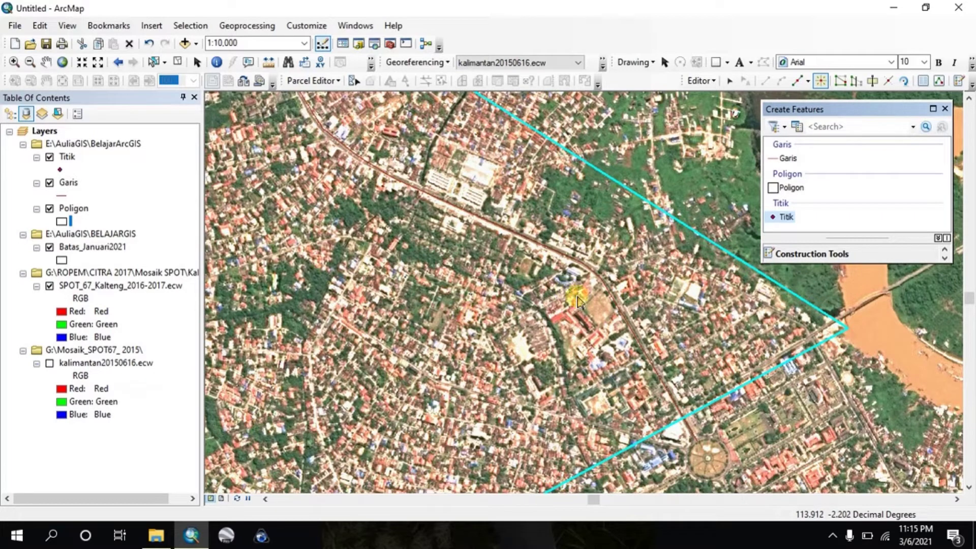
{"action": "left_click", "coordinate": [600, 308]}
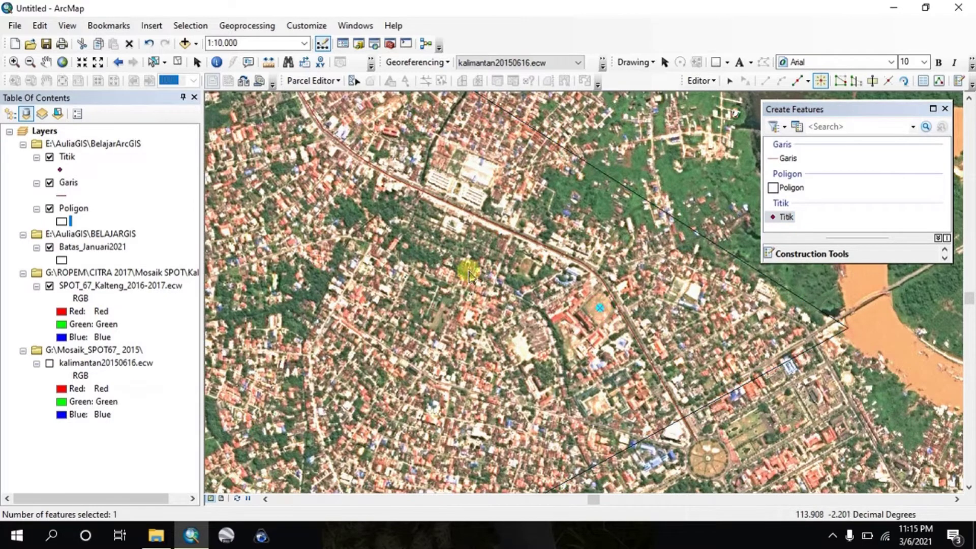
{"action": "scroll", "coordinate": [424, 292], "scroll_direction": "down", "scroll_amount": 1}
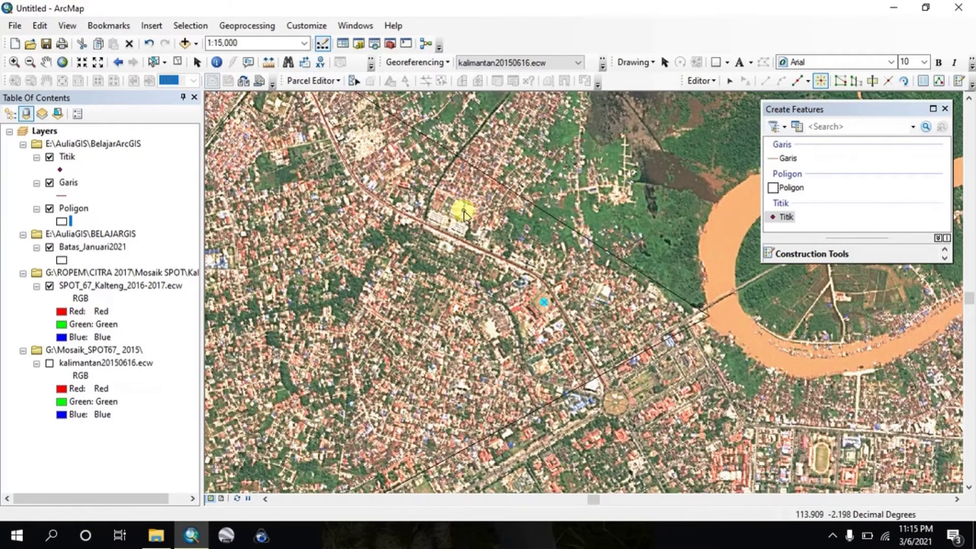
{"action": "left_click", "coordinate": [463, 210]}
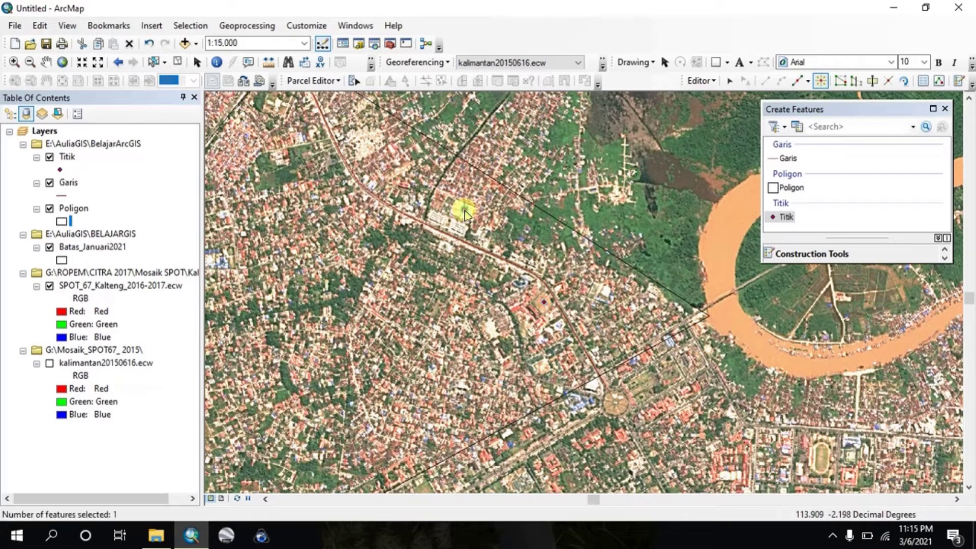
{"action": "left_click", "coordinate": [362, 138]}
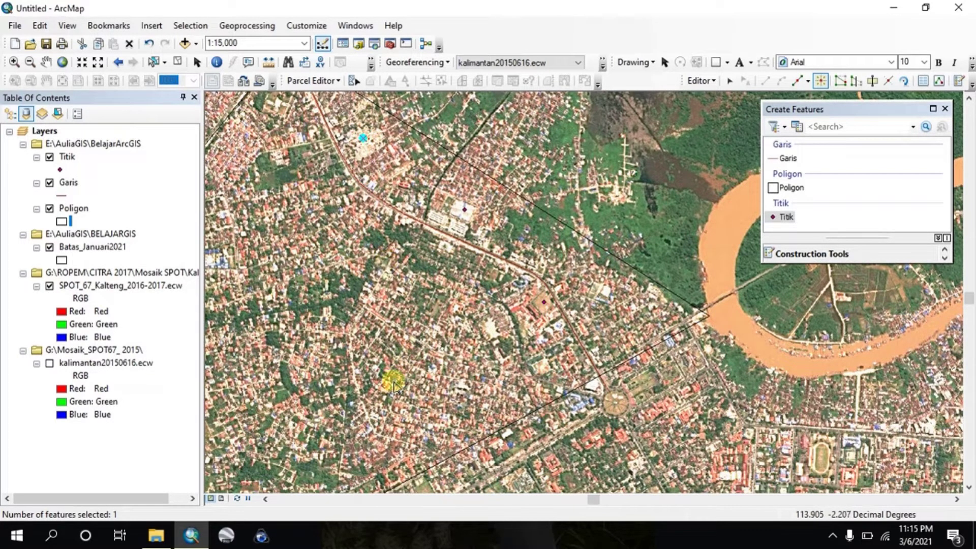
{"action": "left_click", "coordinate": [523, 283]}
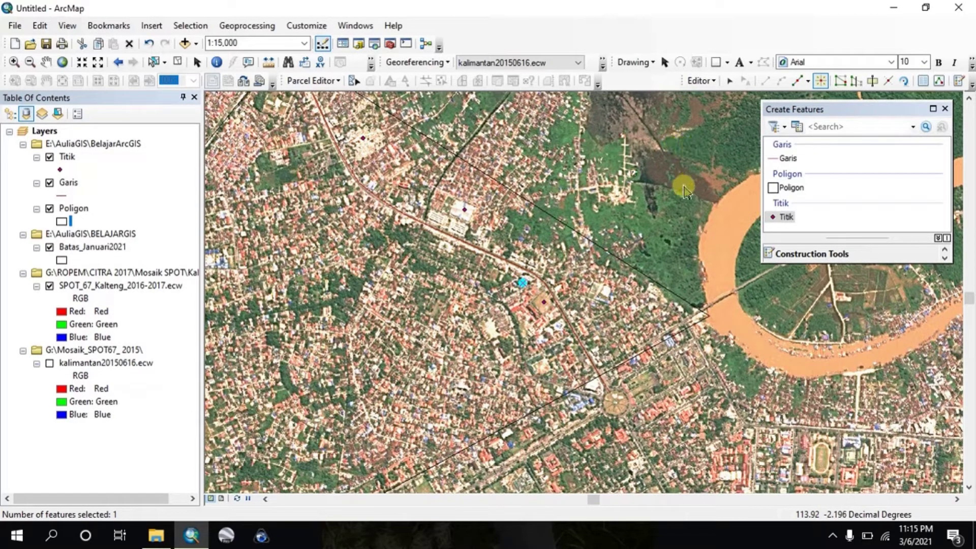
Step: Stop the edit session, saving the edits, and close the feature creation window
{"action": "left_click", "coordinate": [697, 82]}
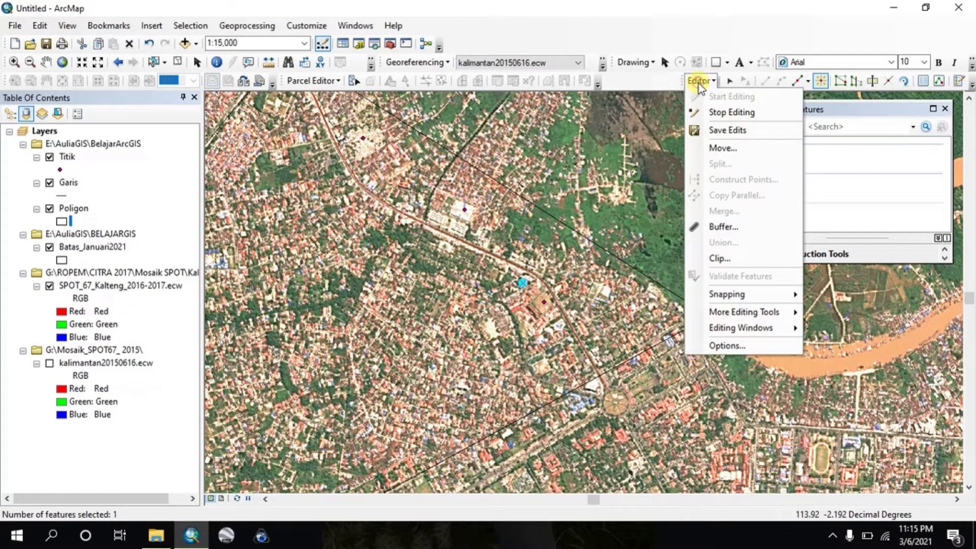
{"action": "left_click", "coordinate": [721, 112]}
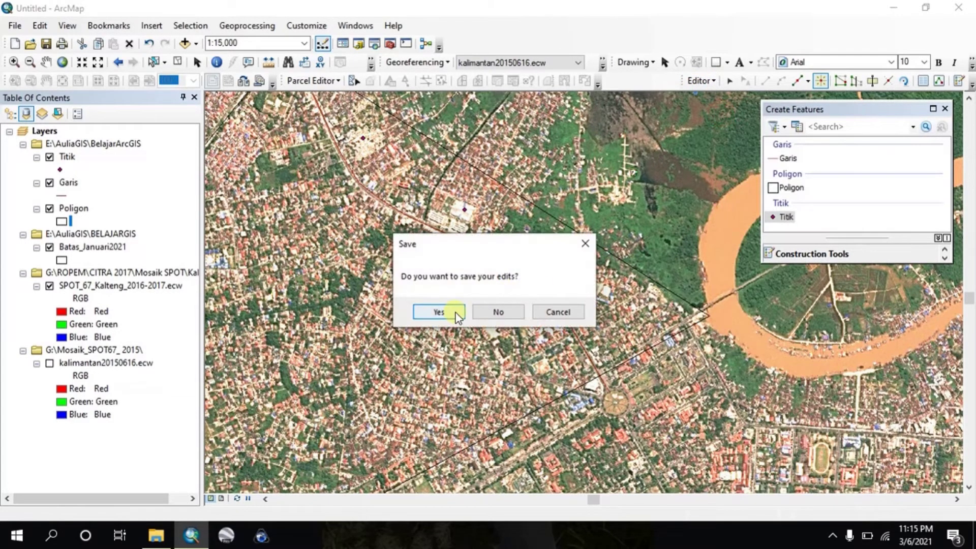
{"action": "left_click", "coordinate": [456, 313]}
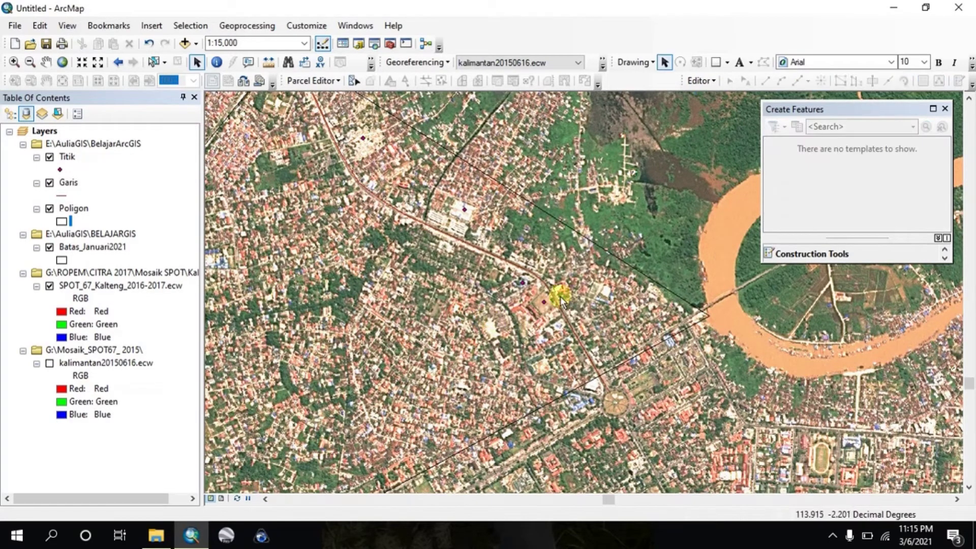
{"action": "left_click", "coordinate": [945, 109]}
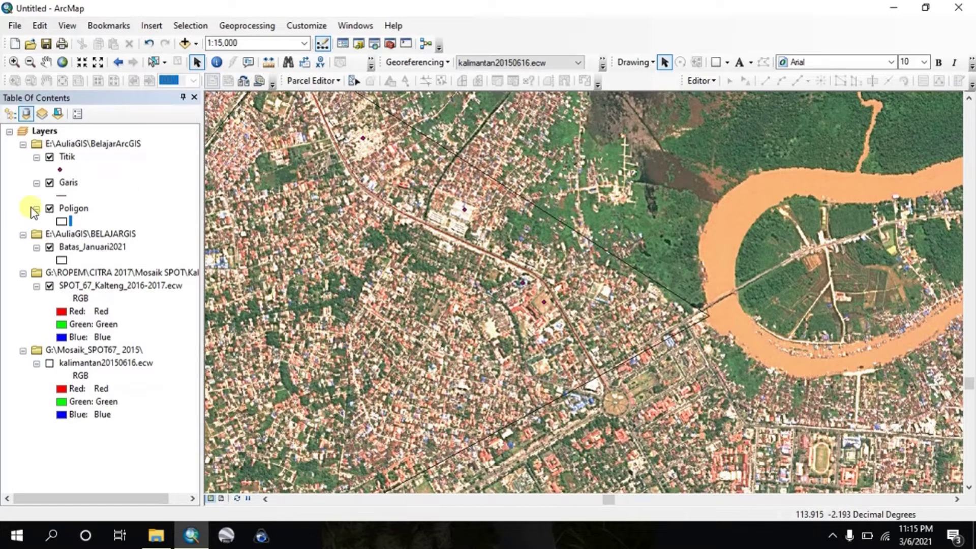
Step: Open the Titik layer's attribute table and select the records with FID 0 and FID 3 in turn to locate their points on the map
{"action": "left_click", "coordinate": [66, 161]}
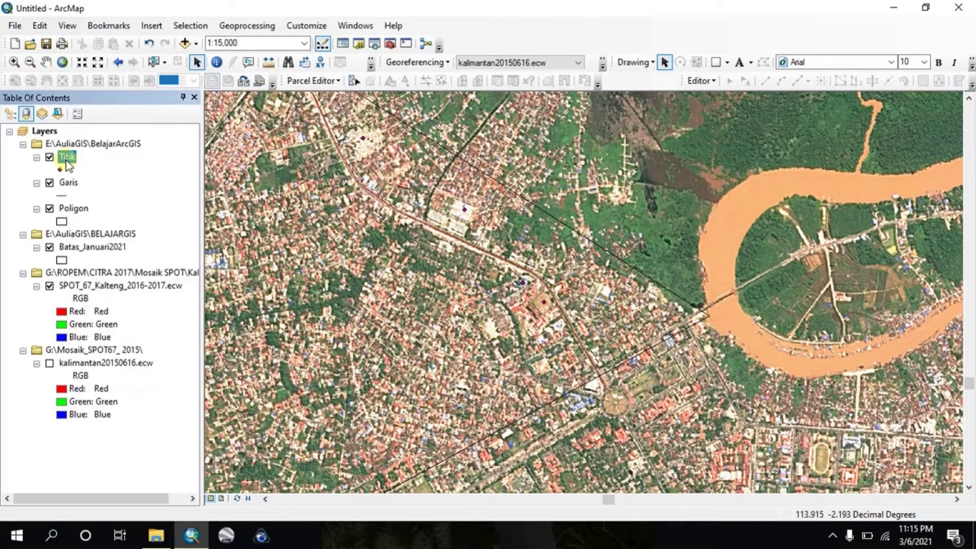
{"action": "right_click", "coordinate": [66, 161]}
{"action": "left_click", "coordinate": [108, 203]}
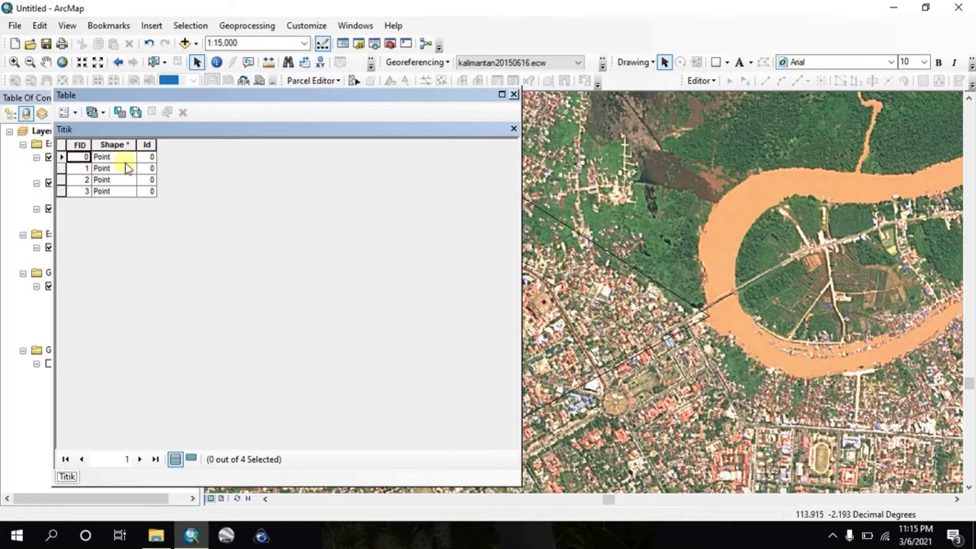
{"action": "left_click", "coordinate": [62, 159]}
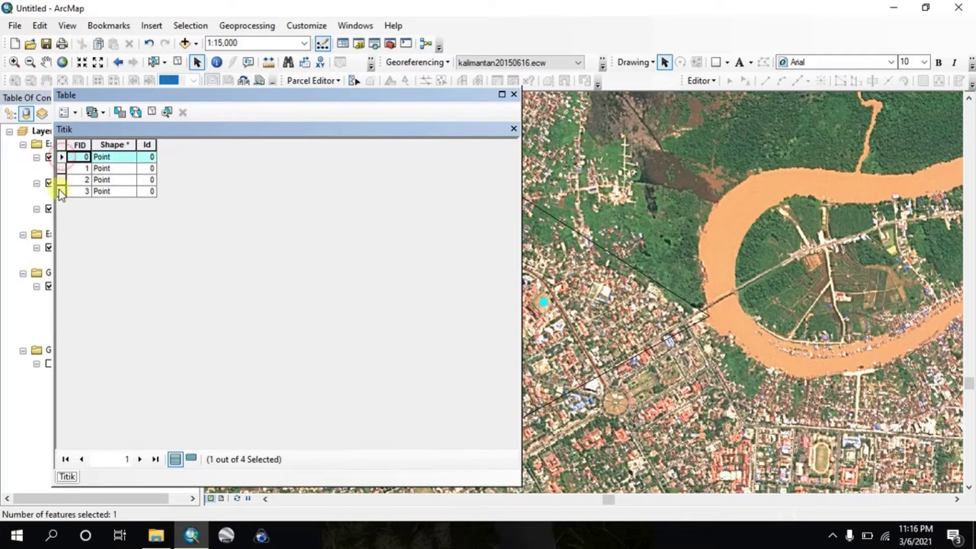
{"action": "left_click", "coordinate": [60, 191]}
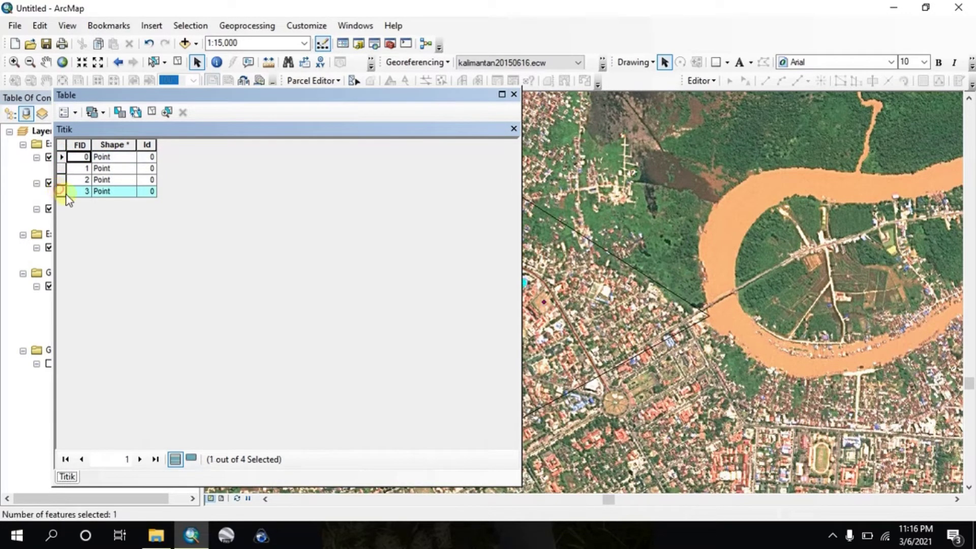
Step: Select the FID 0 record in the Titik table and add a Text field named Keterangan with length 50
{"action": "left_click", "coordinate": [69, 158]}
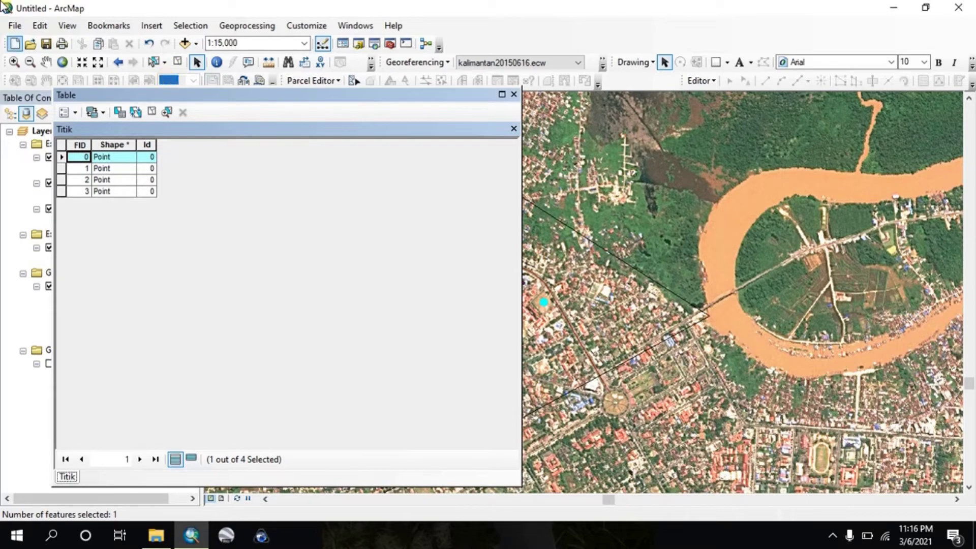
{"action": "left_click", "coordinate": [76, 112]}
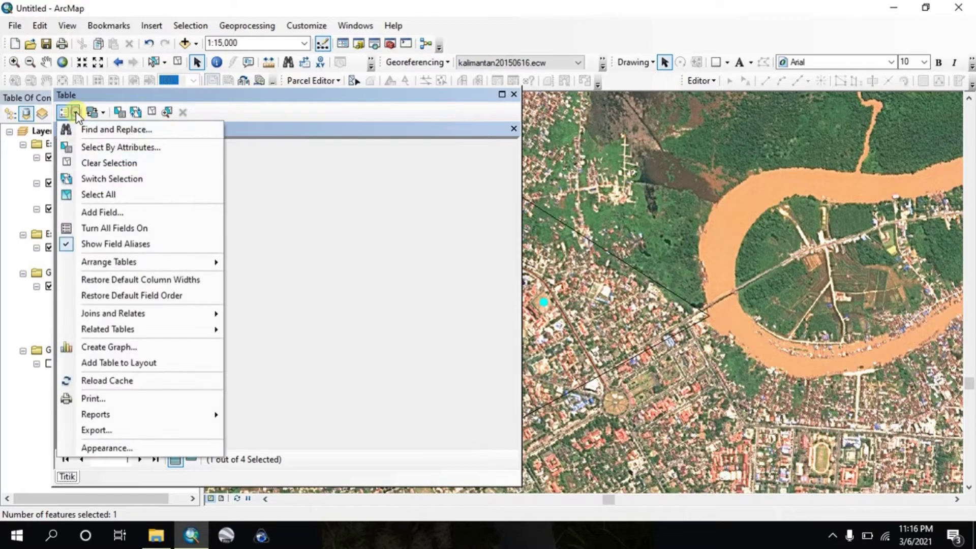
{"action": "left_click", "coordinate": [108, 213]}
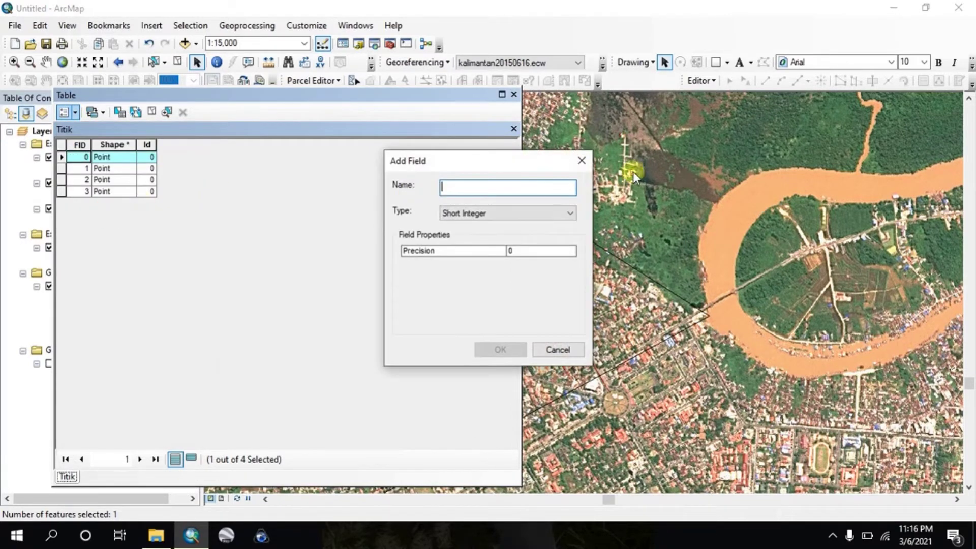
{"action": "type", "text": "Ke"}
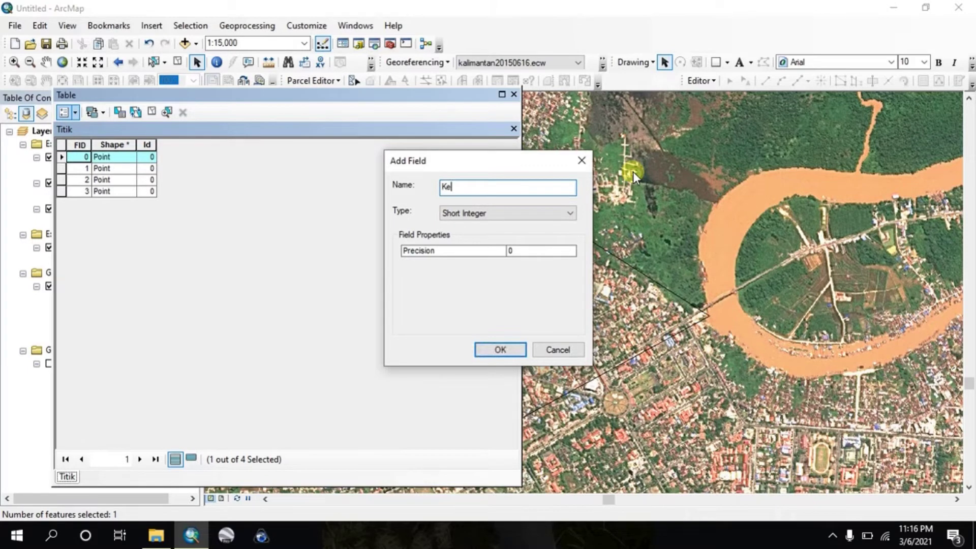
{"action": "type", "text": "terangan"}
{"action": "left_click", "coordinate": [468, 211]}
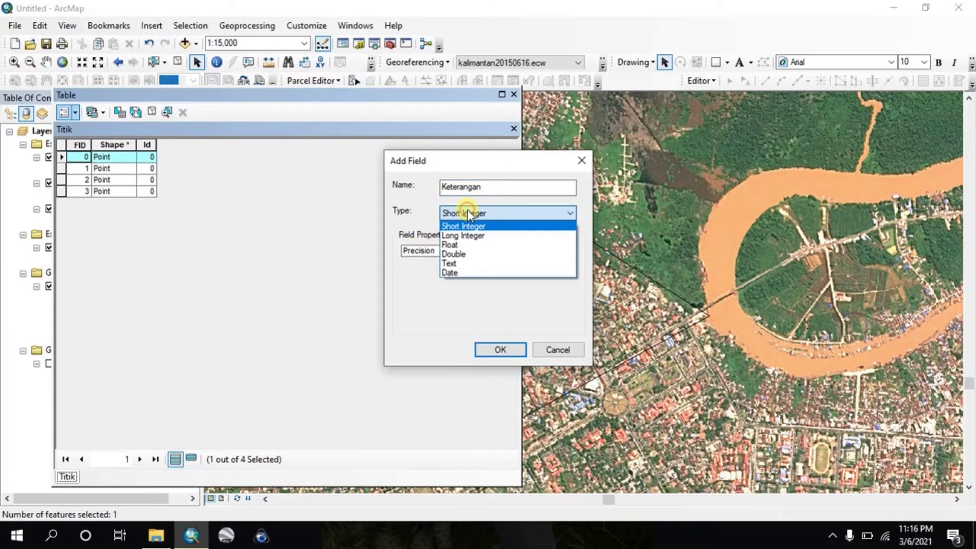
{"action": "left_click", "coordinate": [456, 262]}
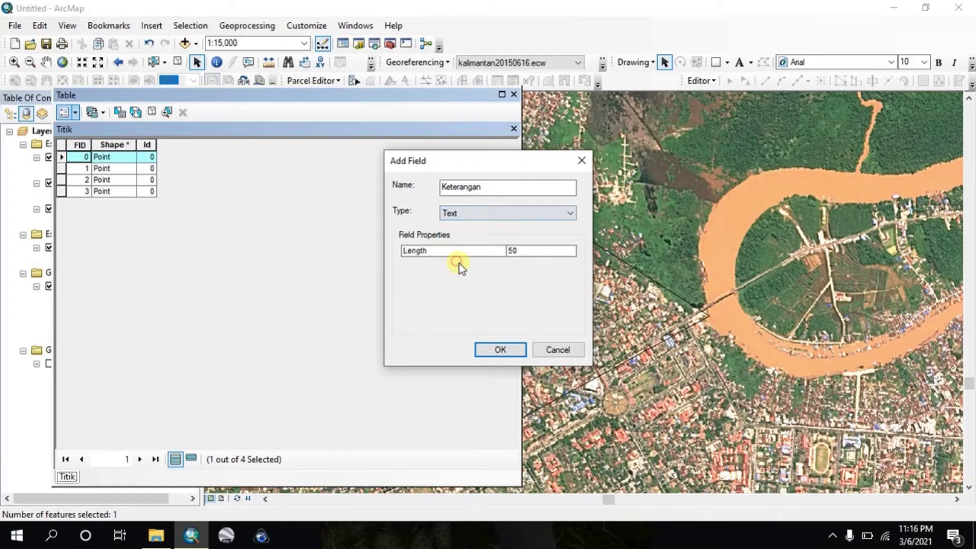
{"action": "left_click", "coordinate": [506, 349]}
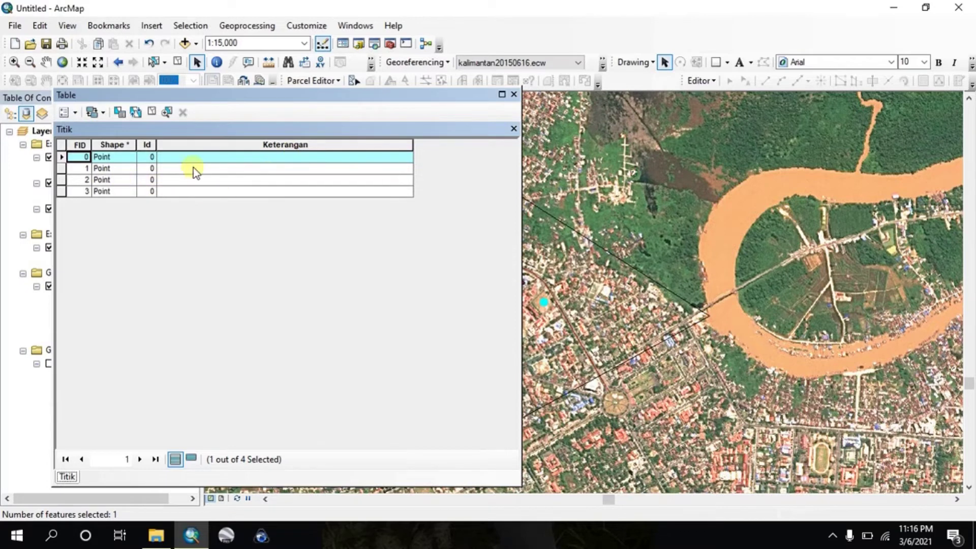
Step: Use the Field Calculator to set Keterangan to "Sekolah" for the selected Titik record, continuing outside an edit session, and close the table
{"action": "right_click", "coordinate": [271, 144]}
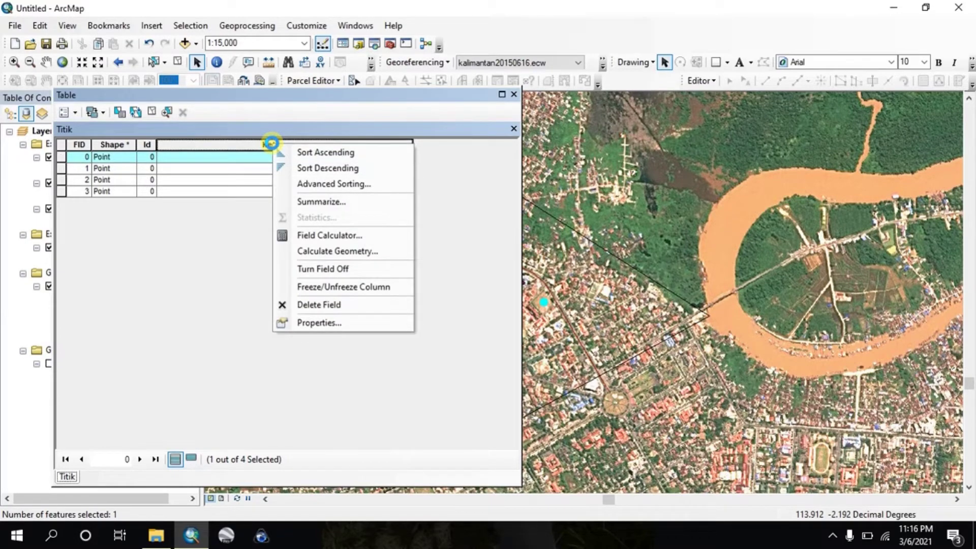
{"action": "left_click", "coordinate": [307, 235]}
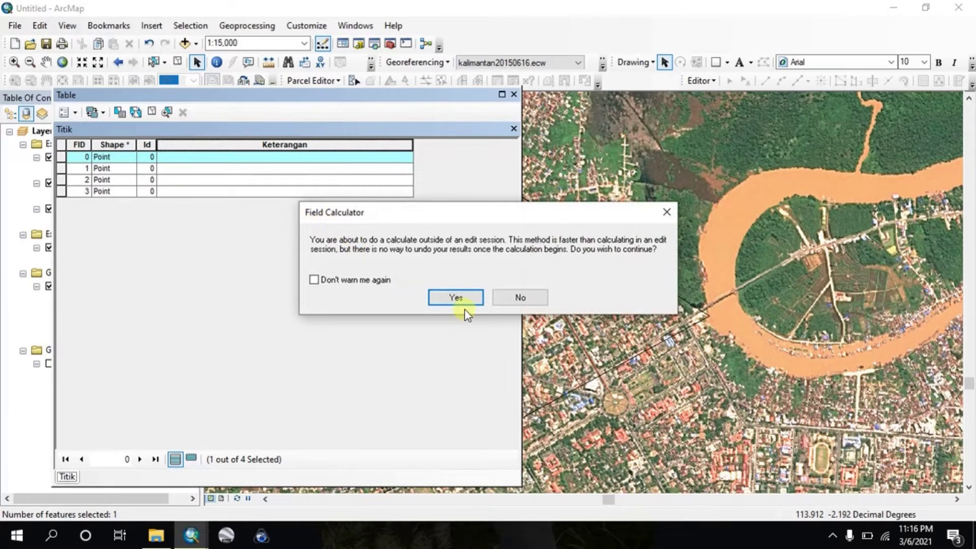
{"action": "left_click", "coordinate": [462, 304]}
{"action": "left_click", "coordinate": [343, 294]}
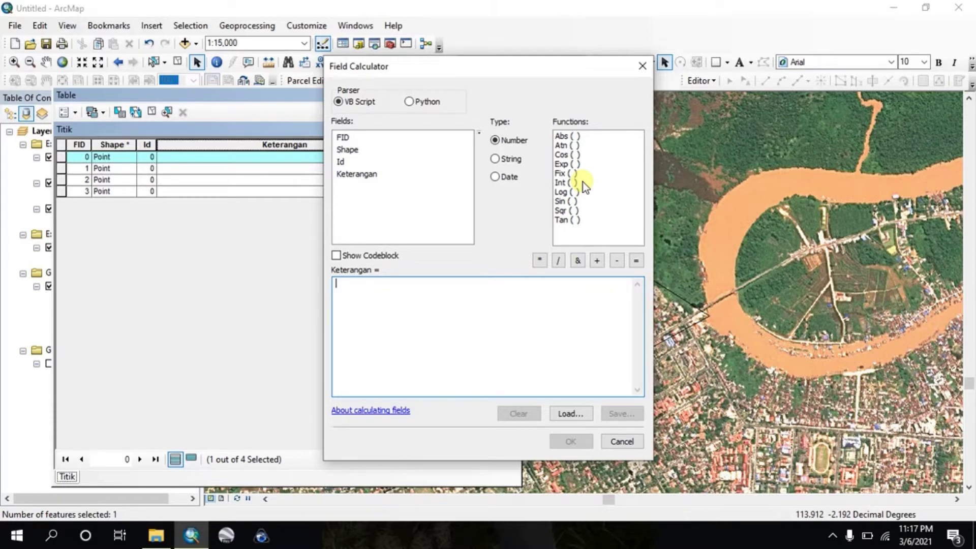
{"action": "type", "text": "\"Sekolah"}
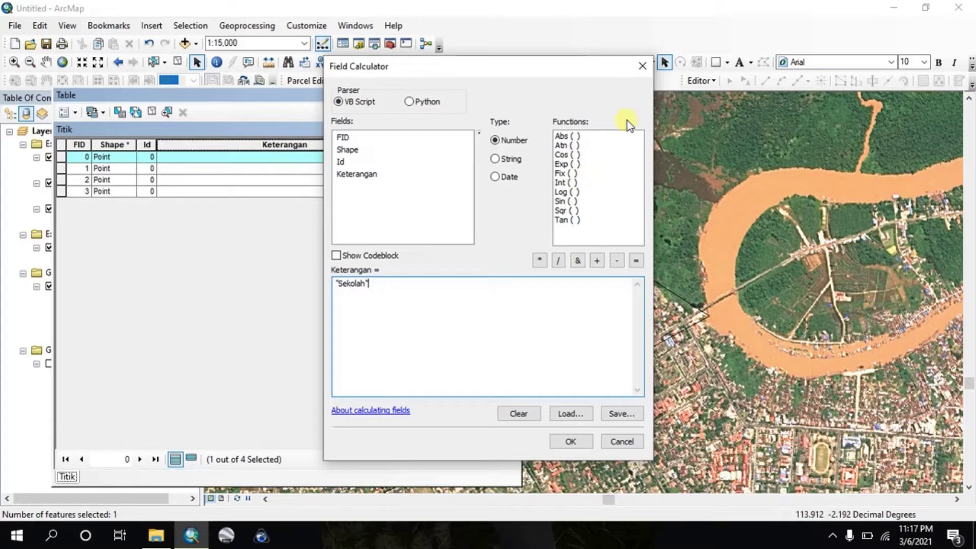
{"action": "left_click", "coordinate": [561, 442]}
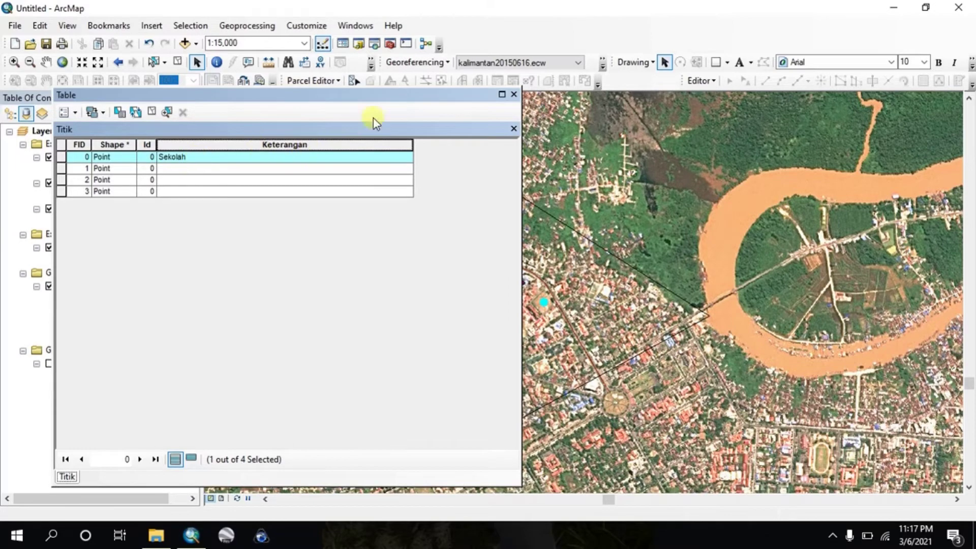
{"action": "left_click", "coordinate": [514, 95]}
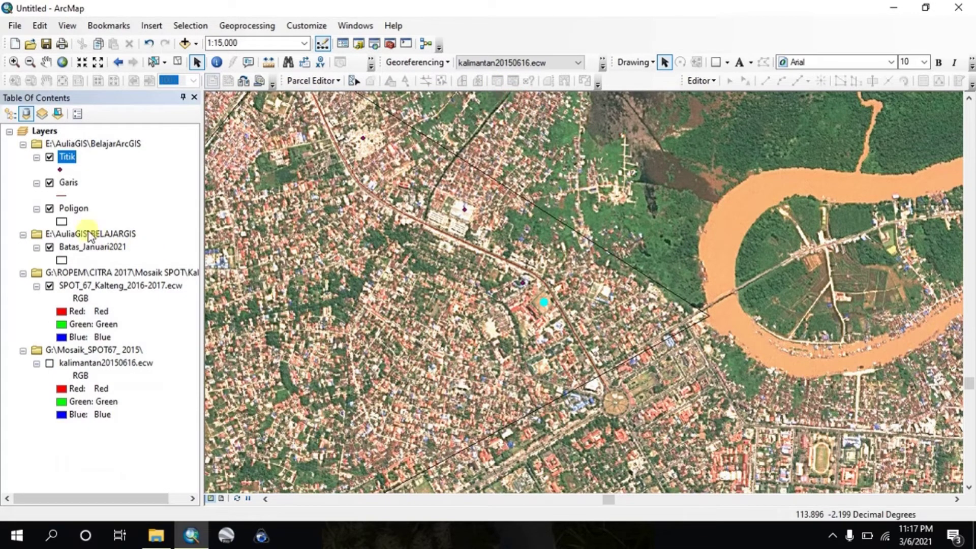
Step: Open the Garis layer's attribute table and add a Text field named Keterangan with length 50
{"action": "left_click", "coordinate": [69, 182]}
{"action": "right_click", "coordinate": [70, 185]}
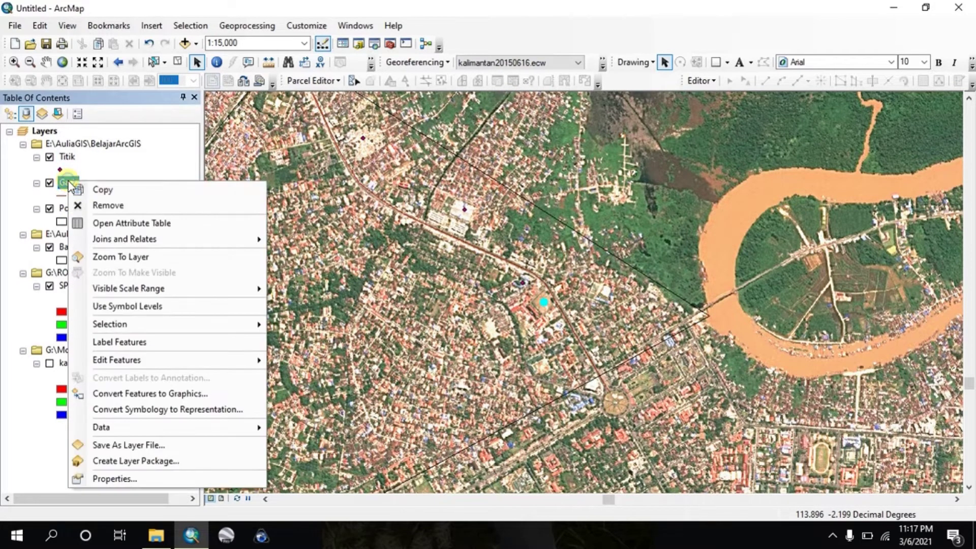
{"action": "left_click", "coordinate": [115, 222]}
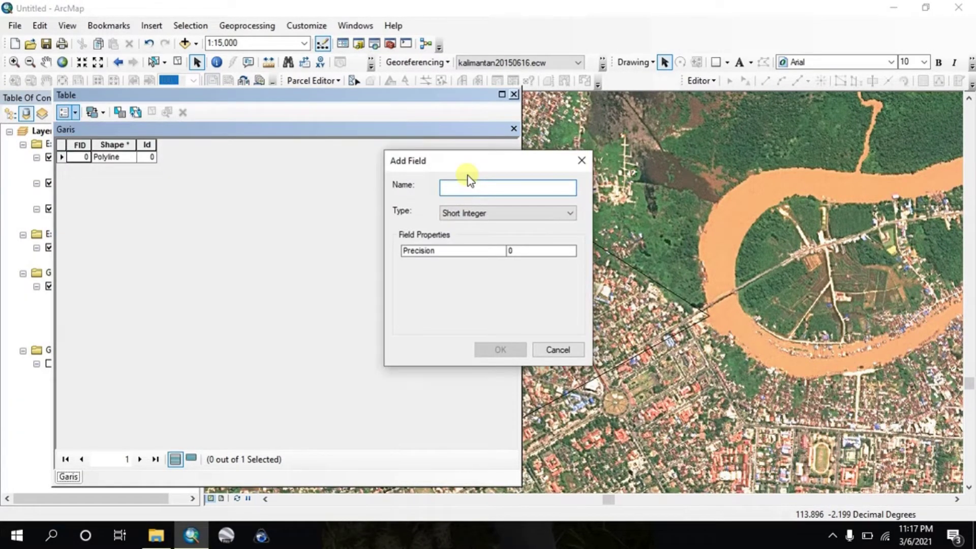
{"action": "type", "text": "Keterangan"}
{"action": "left_click", "coordinate": [463, 214]}
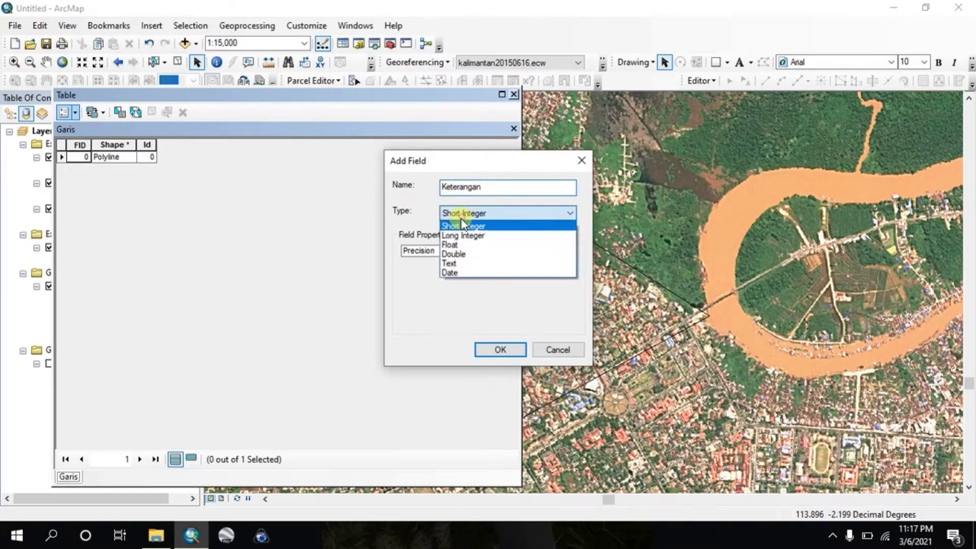
{"action": "left_click", "coordinate": [448, 263]}
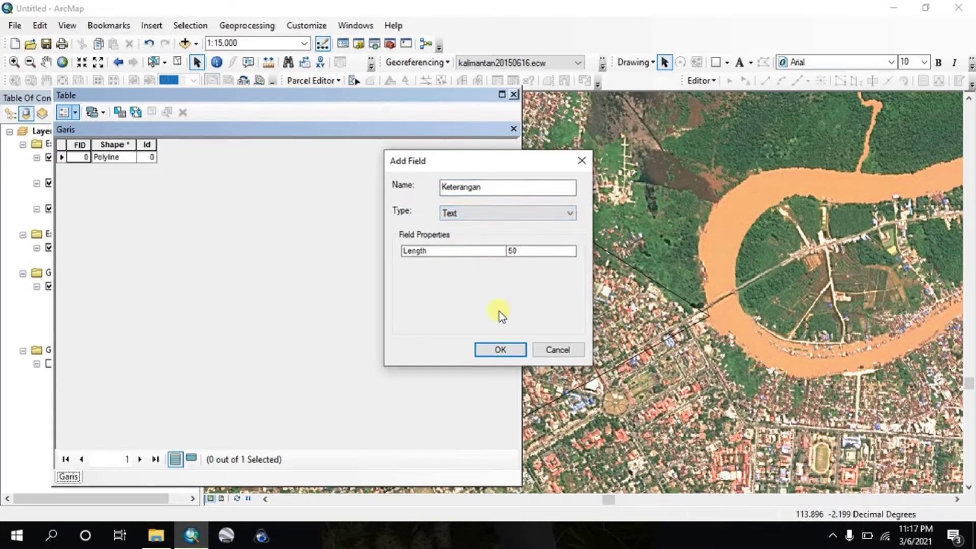
{"action": "left_click", "coordinate": [500, 349]}
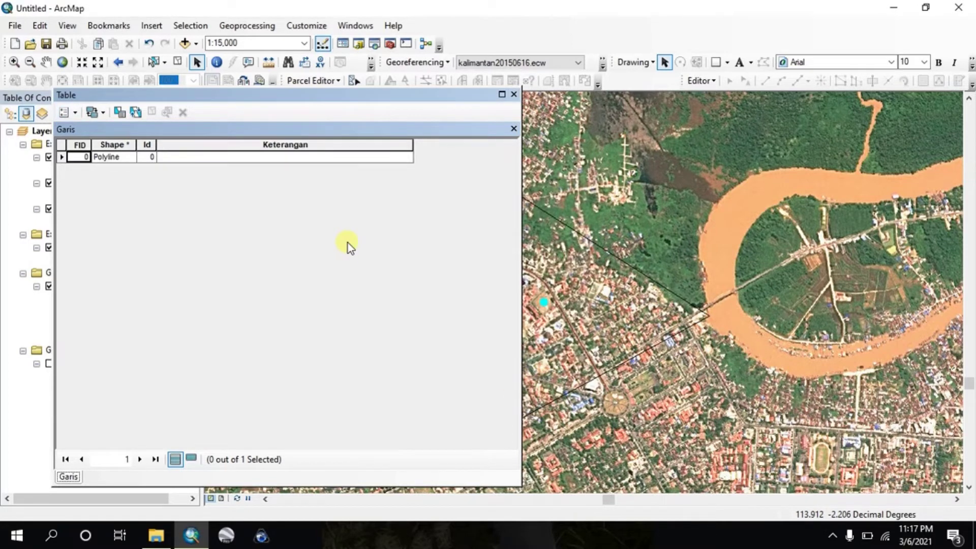
Step: Use the Field Calculator to fill the Garis table's Keterangan field with "Jalan", continuing outside an edit session, and close the table
{"action": "right_click", "coordinate": [218, 143]}
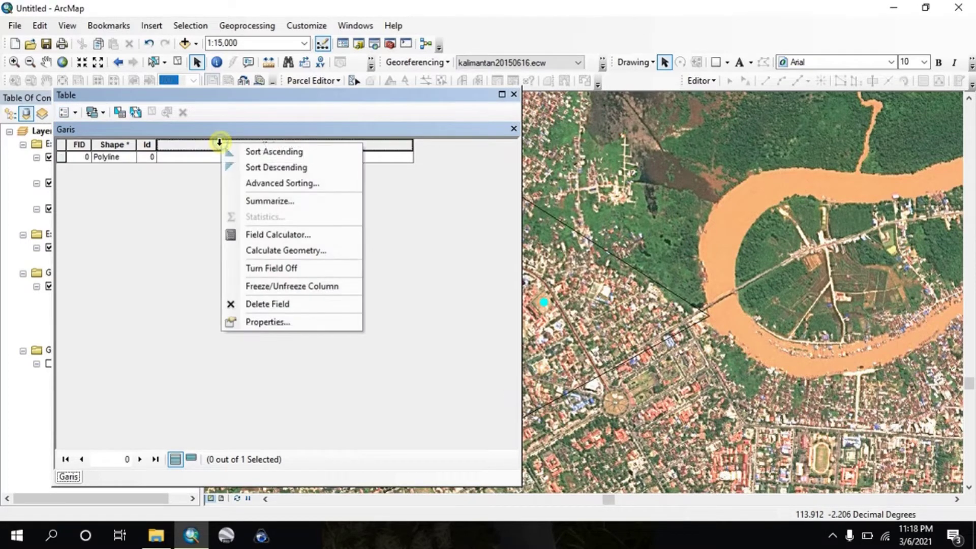
{"action": "left_click", "coordinate": [254, 234]}
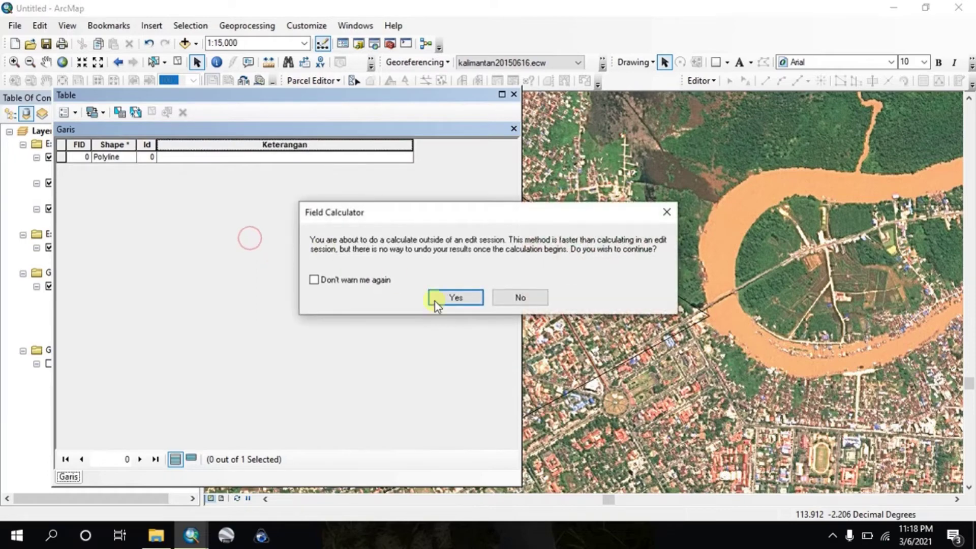
{"action": "left_click", "coordinate": [456, 298]}
{"action": "left_click", "coordinate": [378, 297]}
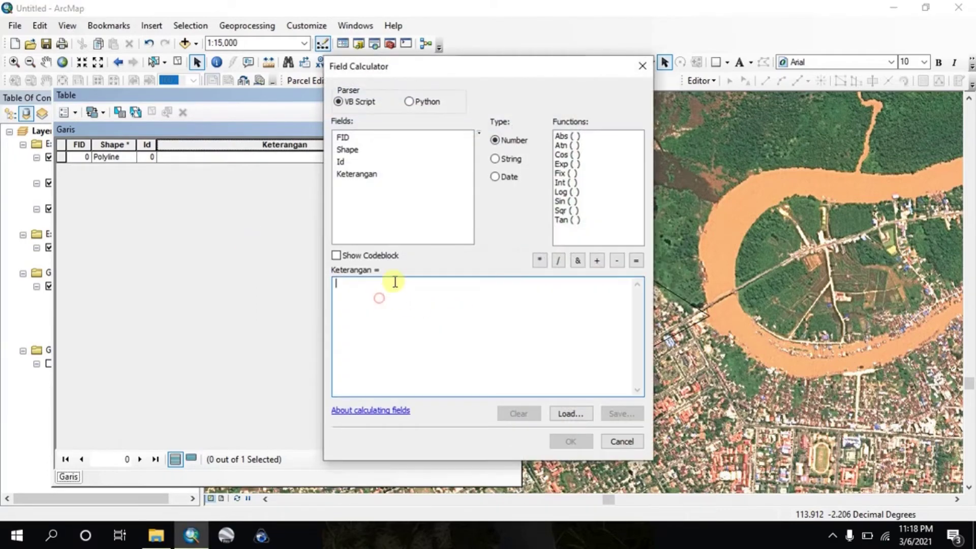
{"action": "type", "text": "\"Jalan"}
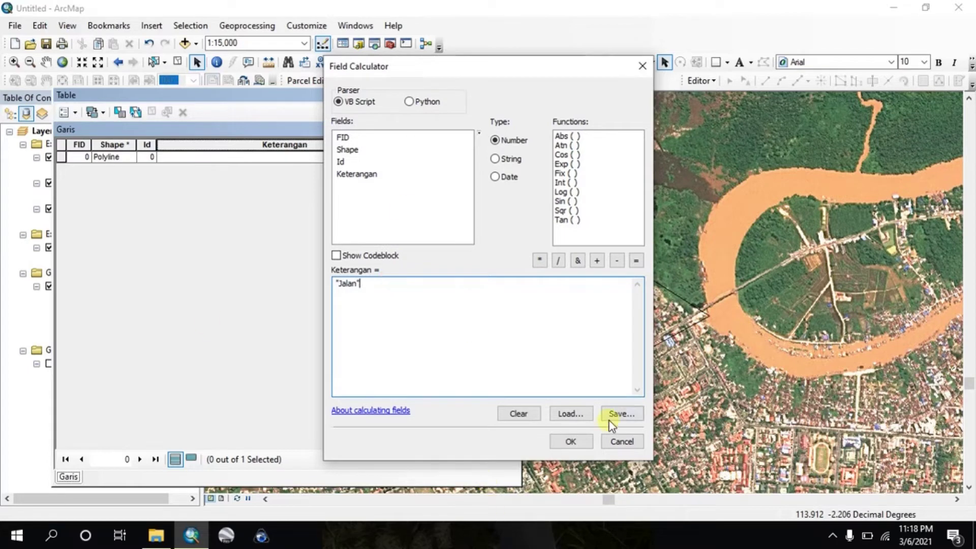
{"action": "left_click", "coordinate": [570, 442]}
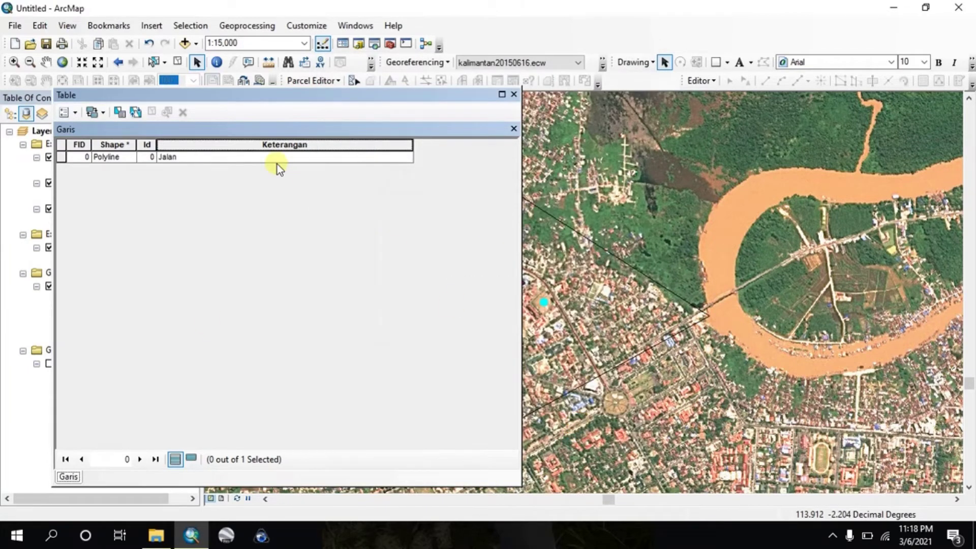
{"action": "left_click", "coordinate": [513, 95]}
Step: Open the Poligon layer's attribute table and add a Text field named Keterangan with length 50
{"action": "left_click", "coordinate": [72, 208]}
{"action": "right_click", "coordinate": [77, 205]}
{"action": "left_click", "coordinate": [110, 248]}
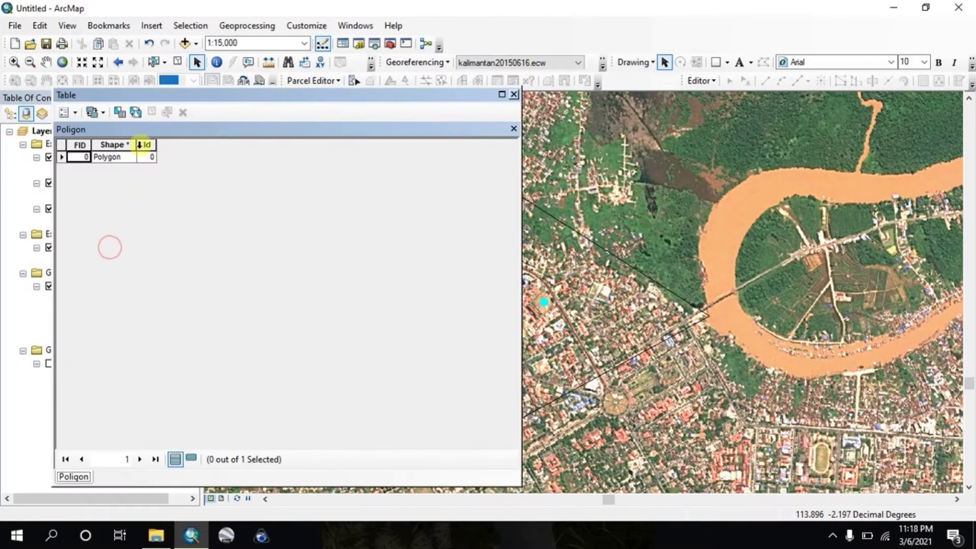
{"action": "left_click", "coordinate": [77, 111]}
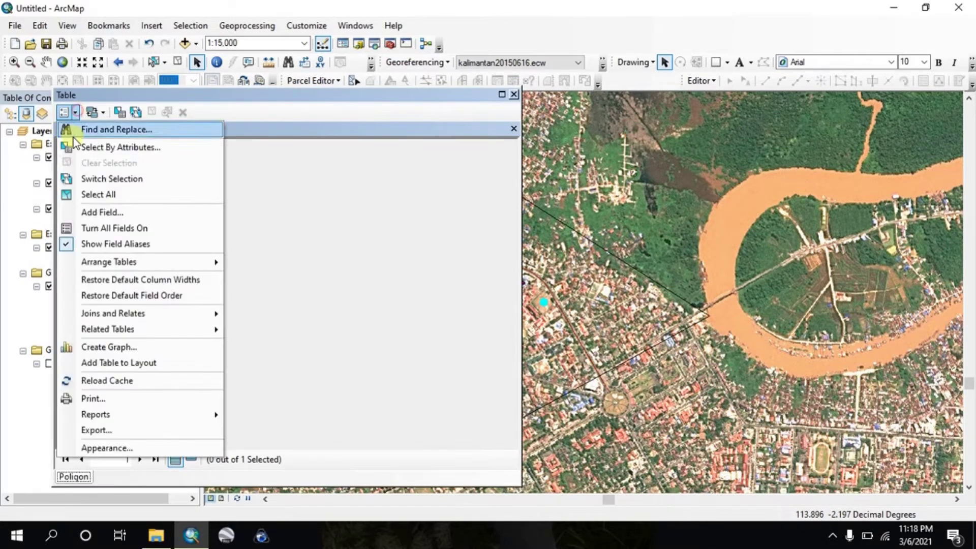
{"action": "left_click", "coordinate": [89, 211]}
{"action": "type", "text": "Keterangan"}
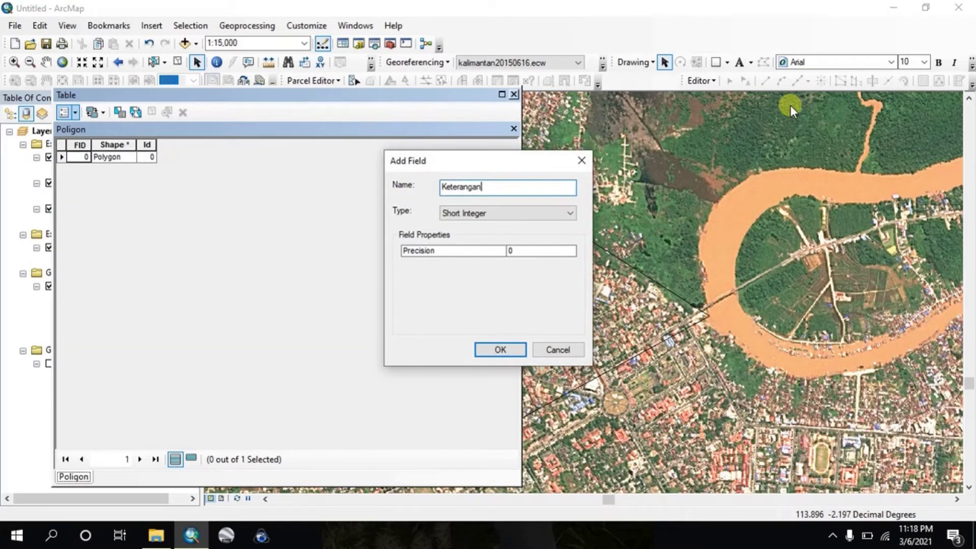
{"action": "left_click", "coordinate": [489, 215]}
{"action": "left_click", "coordinate": [452, 259]}
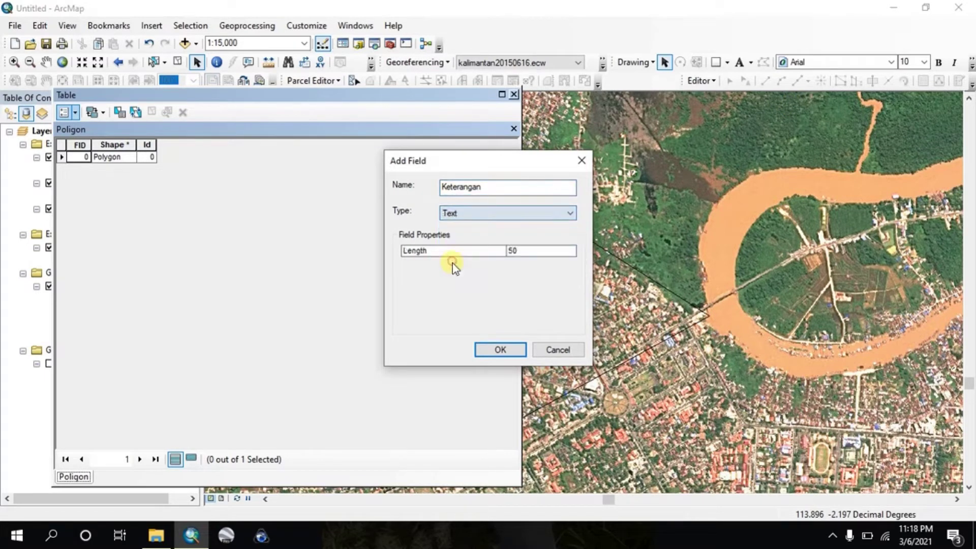
{"action": "left_click", "coordinate": [498, 349]}
Step: Use the Field Calculator to fill the Poligon table's Keterangan field with "Batas Keluarahan", continuing outside an edit session
{"action": "right_click", "coordinate": [320, 142]}
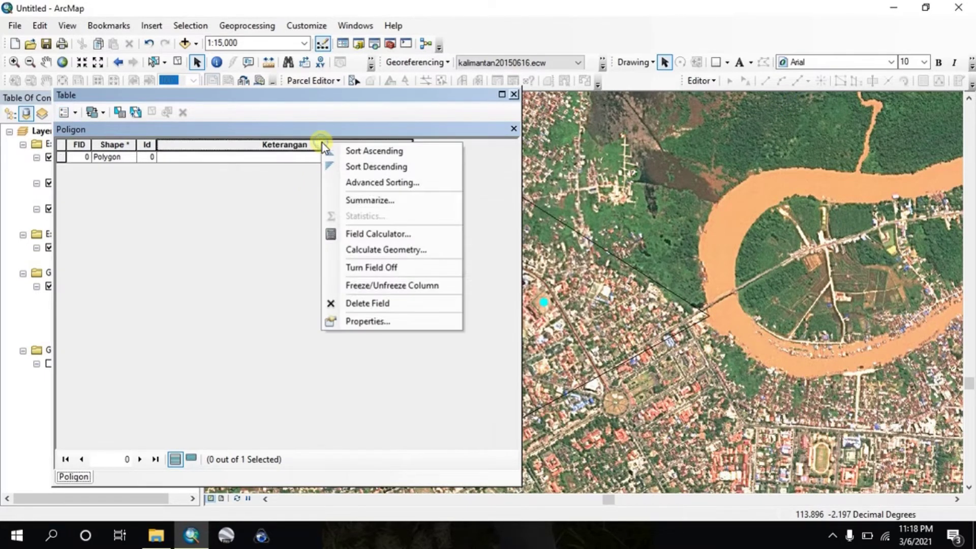
{"action": "left_click", "coordinate": [355, 235]}
{"action": "left_click", "coordinate": [453, 297]}
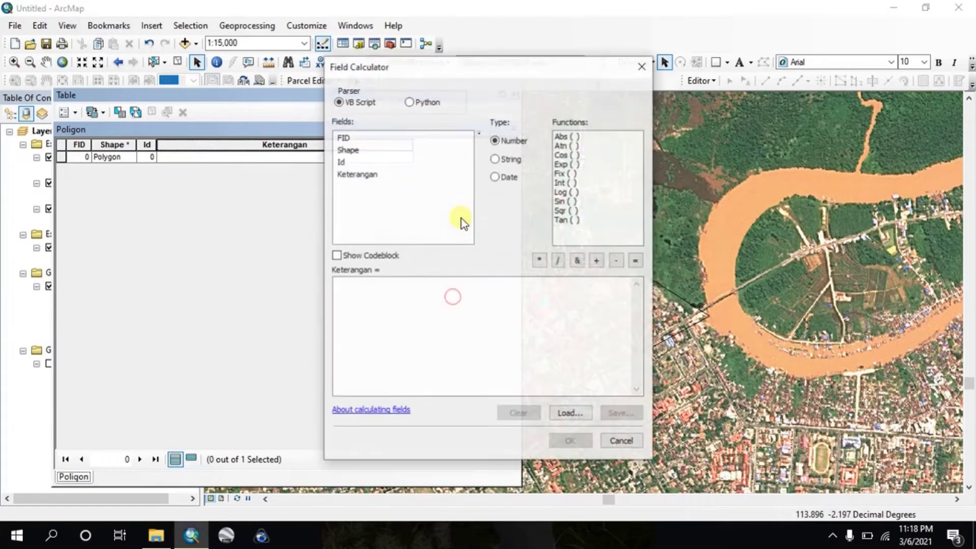
{"action": "left_click", "coordinate": [359, 293]}
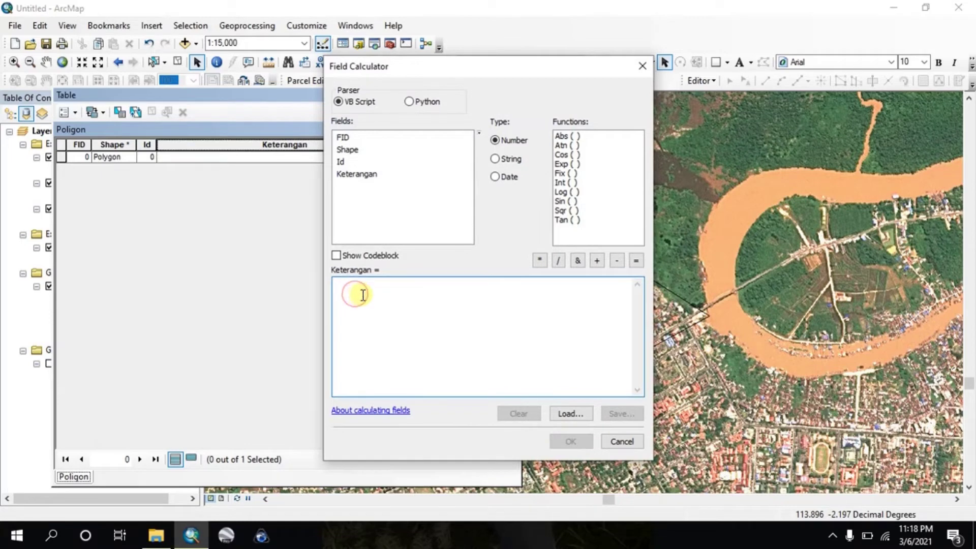
{"action": "type", "text": "Batas Keluaraha"}
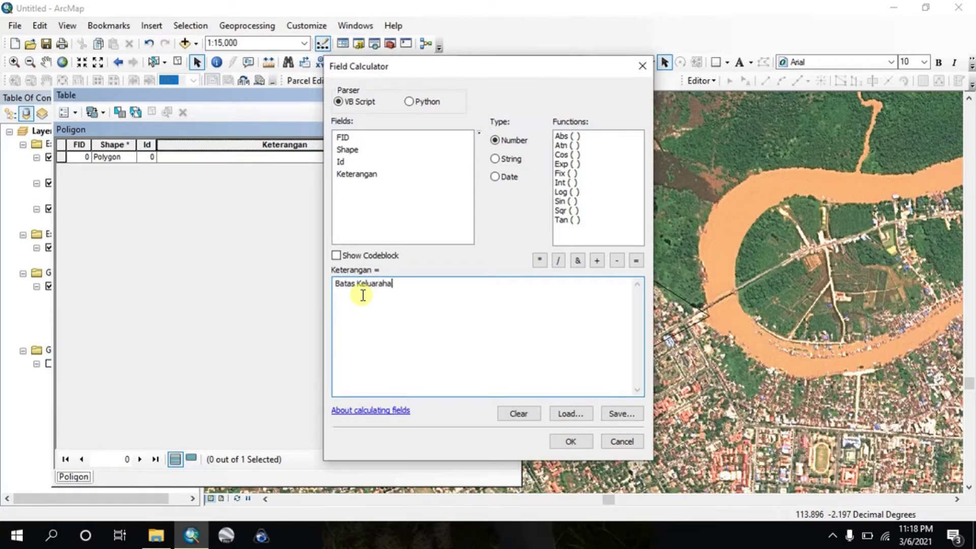
{"action": "type", "text": "n\""}
{"action": "left_click", "coordinate": [334, 284]}
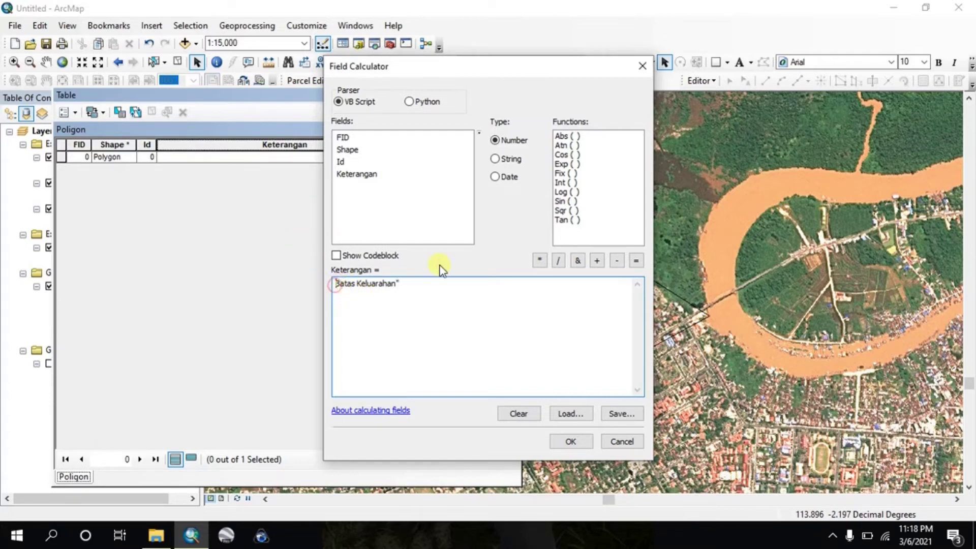
{"action": "type", "text": "\""}
{"action": "left_click", "coordinate": [560, 438]}
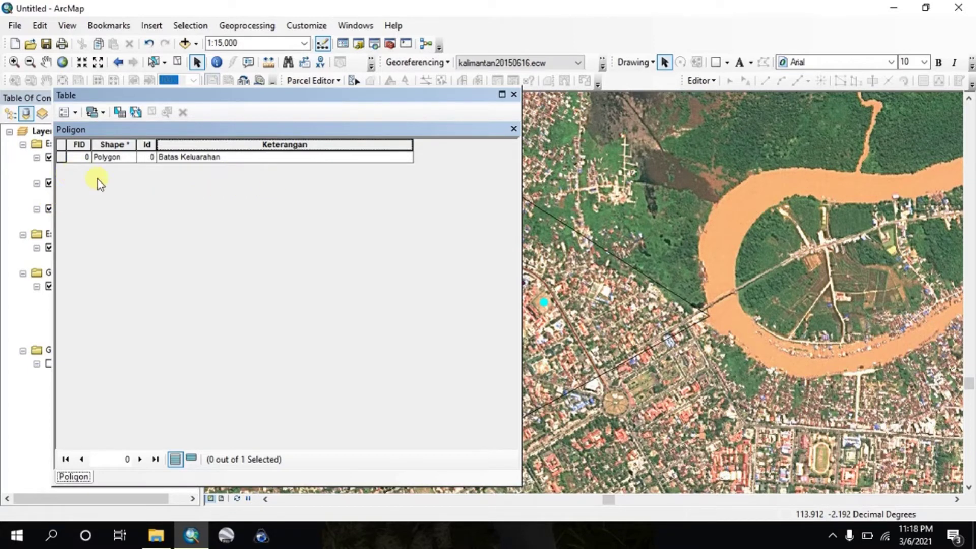
Step: Add a Double field named Luas to the Poligon table, keeping precision and scale at 0
{"action": "left_click", "coordinate": [74, 115]}
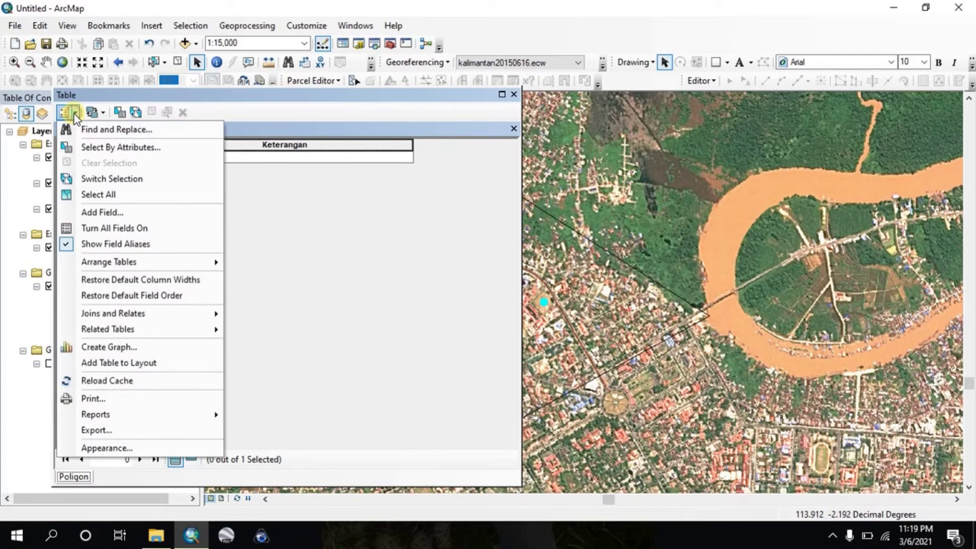
{"action": "left_click", "coordinate": [95, 212]}
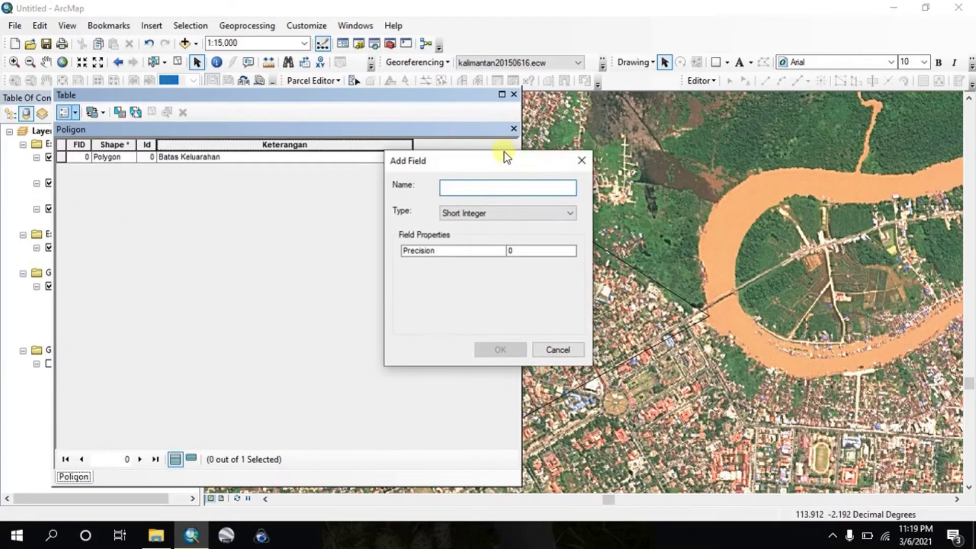
{"action": "type", "text": "Luas"}
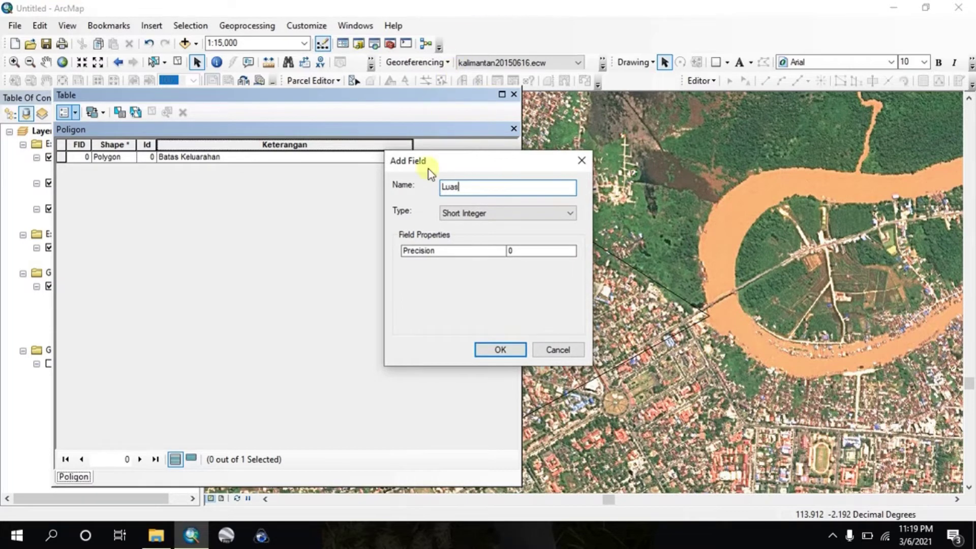
{"action": "left_click", "coordinate": [449, 213]}
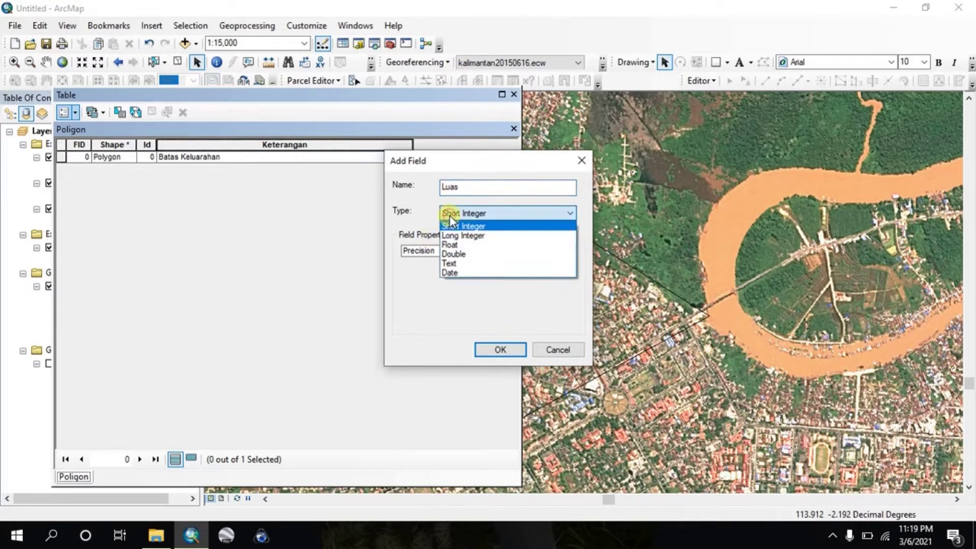
{"action": "left_click", "coordinate": [449, 254]}
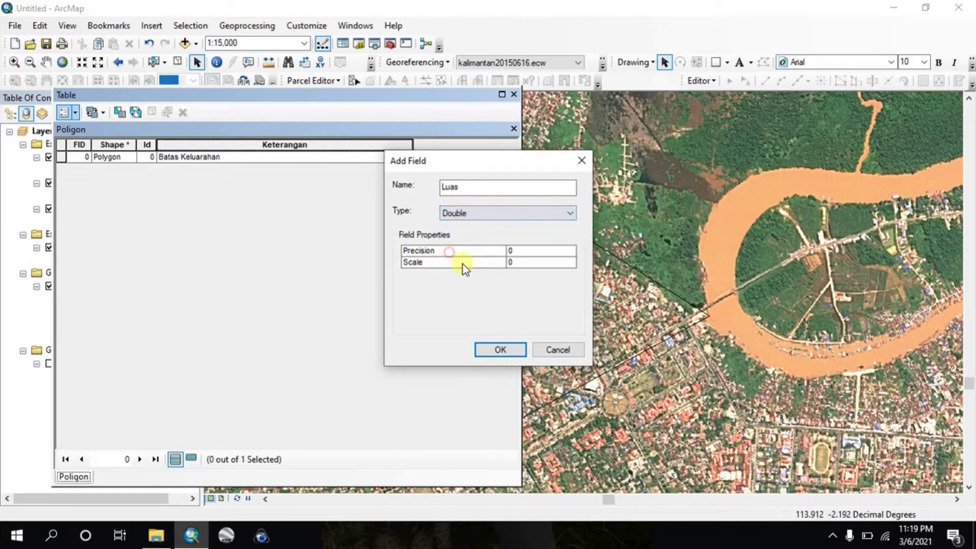
{"action": "left_click", "coordinate": [494, 349]}
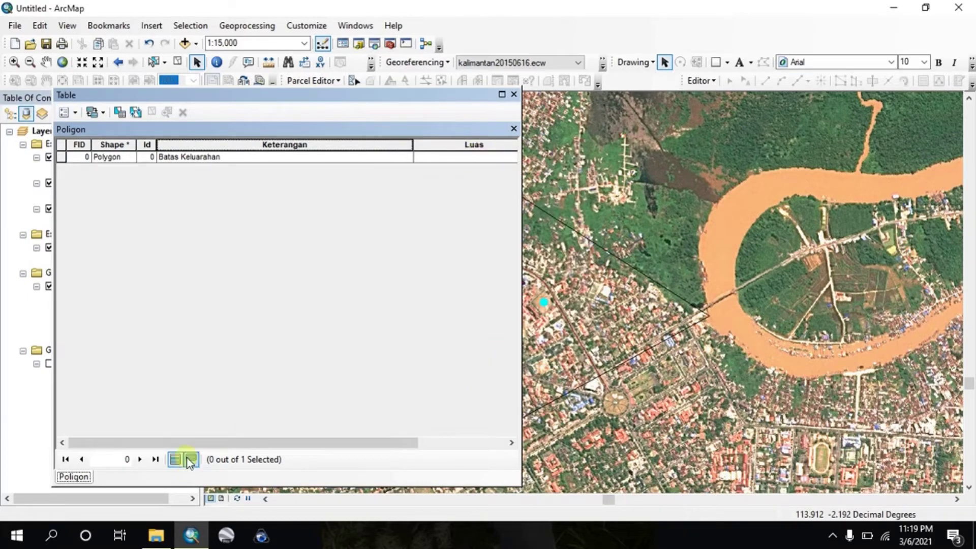
Step: Select the Poligon record, calculate its area in hectares into Luas using the data source's coordinate system, and close the table
{"action": "left_click_drag", "start_coordinate": [191, 441], "coordinate": [308, 430]}
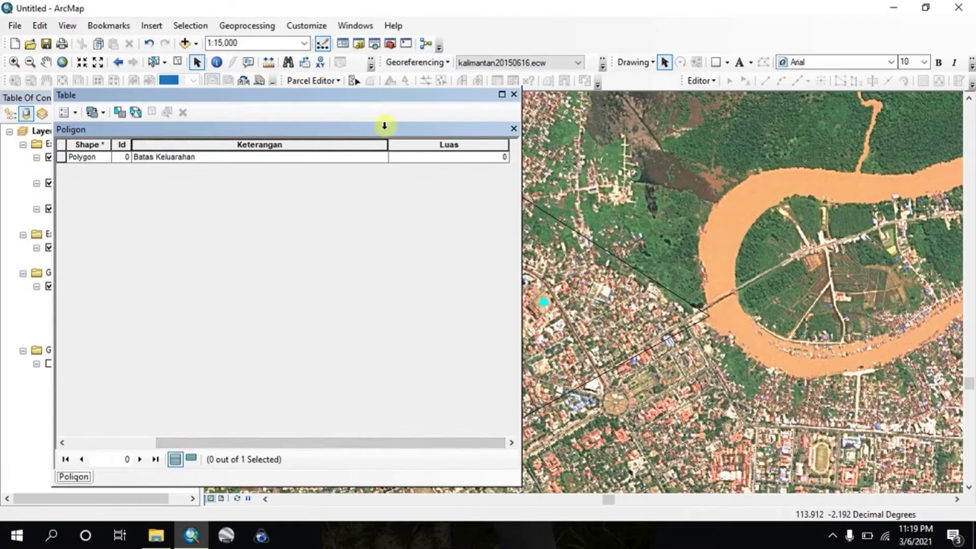
{"action": "left_click", "coordinate": [59, 157]}
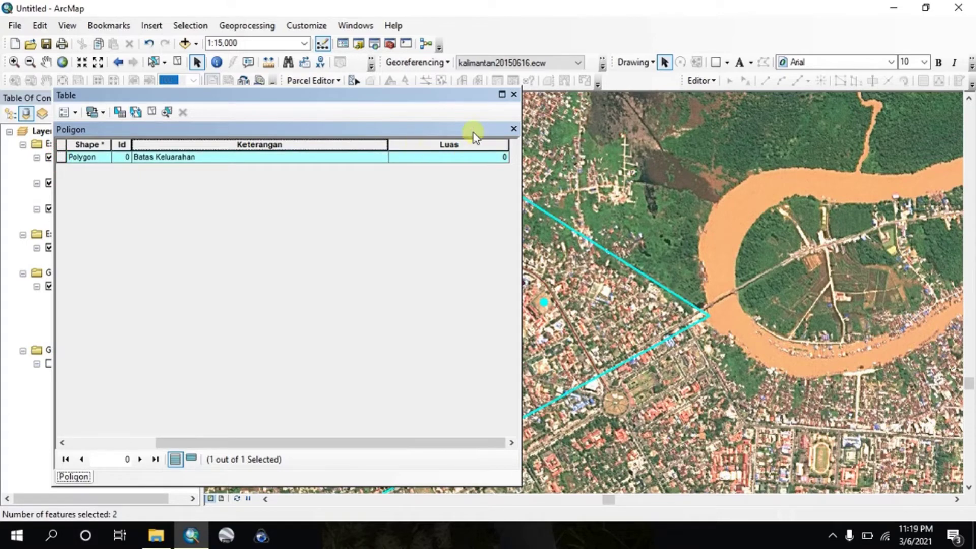
{"action": "right_click", "coordinate": [485, 146]}
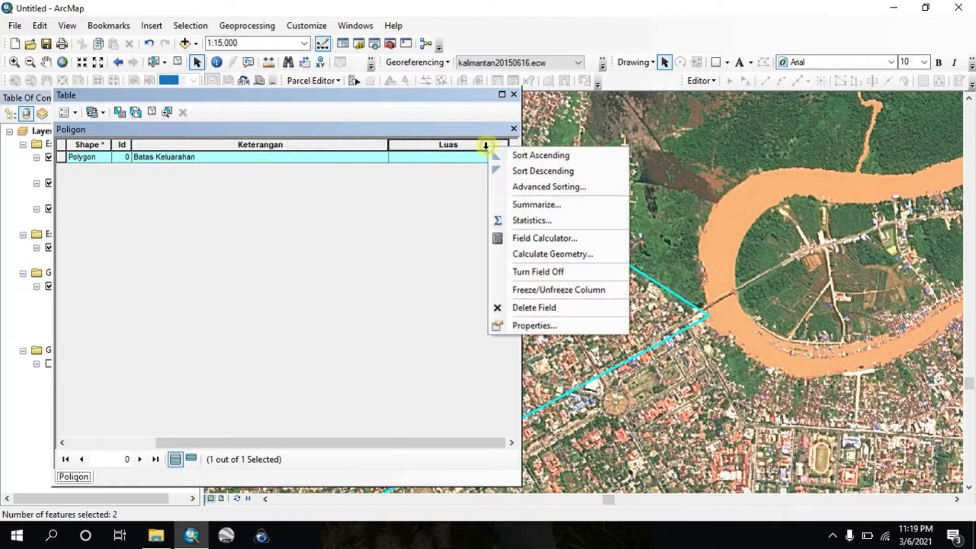
{"action": "left_click", "coordinate": [505, 255]}
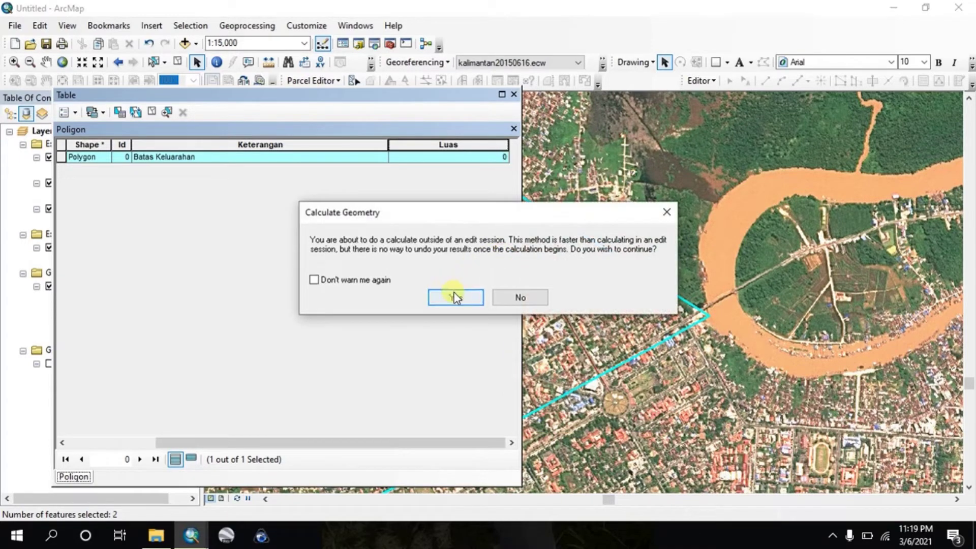
{"action": "left_click", "coordinate": [457, 301]}
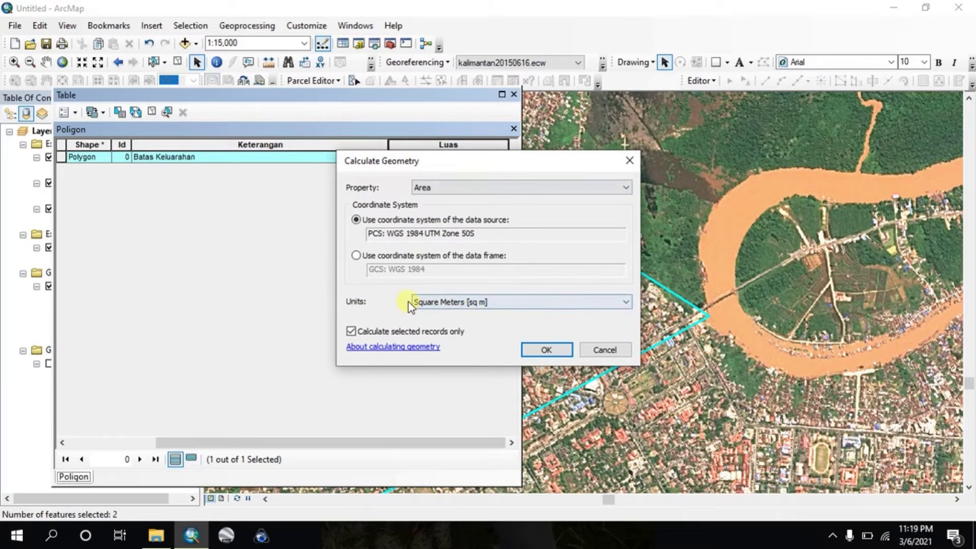
{"action": "left_click", "coordinate": [446, 304]}
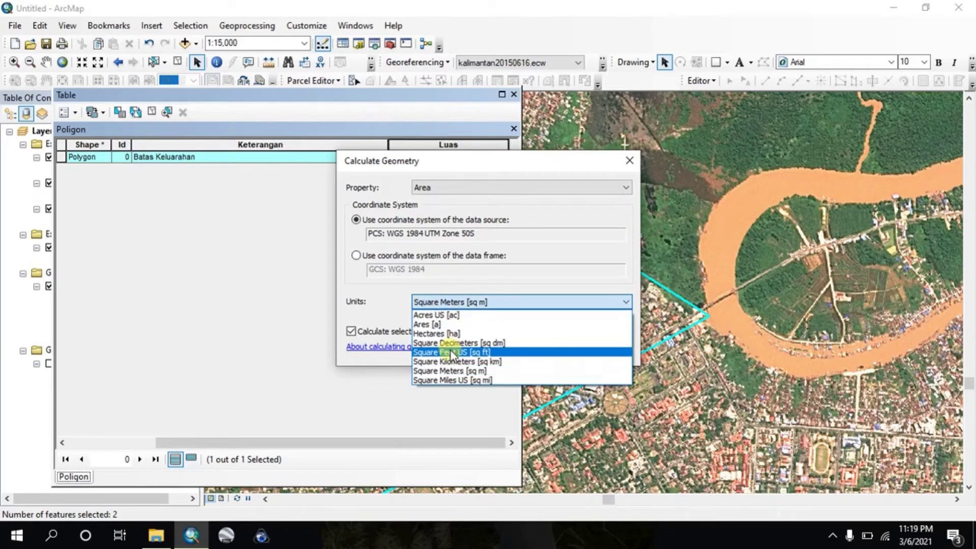
{"action": "left_click", "coordinate": [441, 333]}
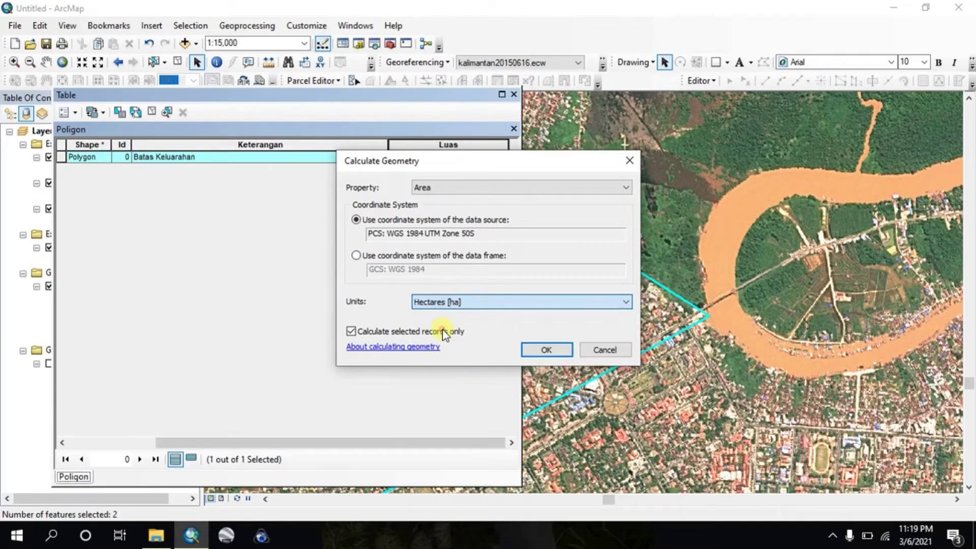
{"action": "left_click", "coordinate": [535, 351]}
{"action": "left_click", "coordinate": [466, 298]}
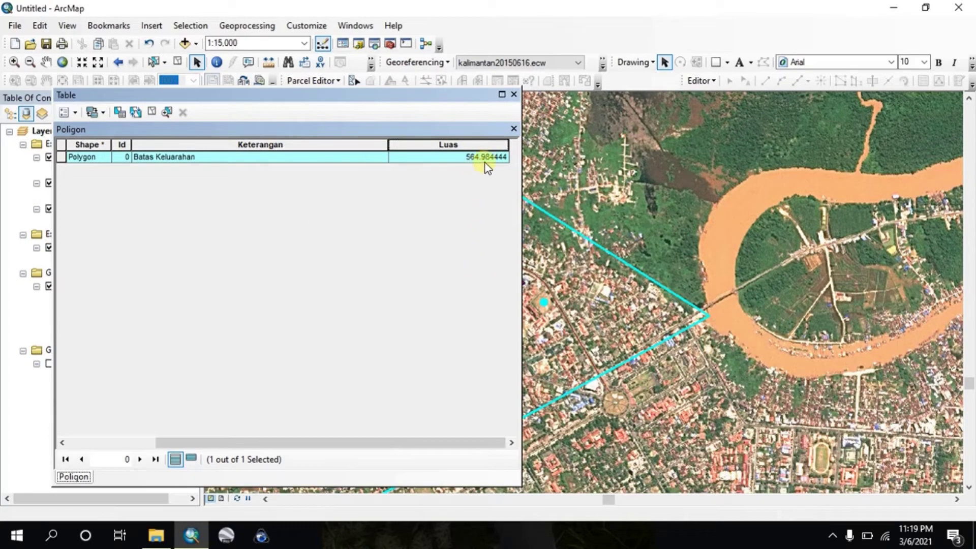
{"action": "left_click", "coordinate": [514, 95]}
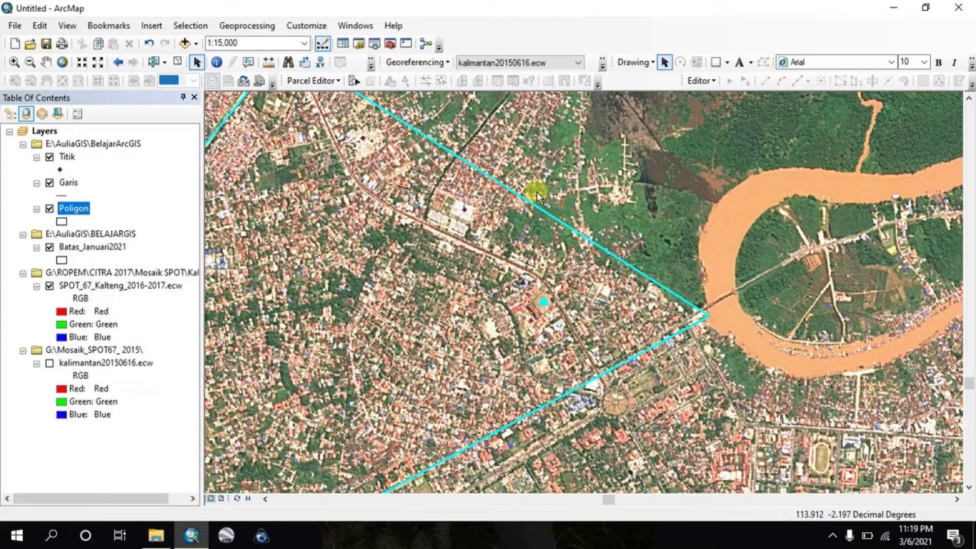
Step: Open the Garis layer's attribute table and add a Double field named Panjang
{"action": "left_click", "coordinate": [74, 184]}
{"action": "right_click", "coordinate": [74, 184]}
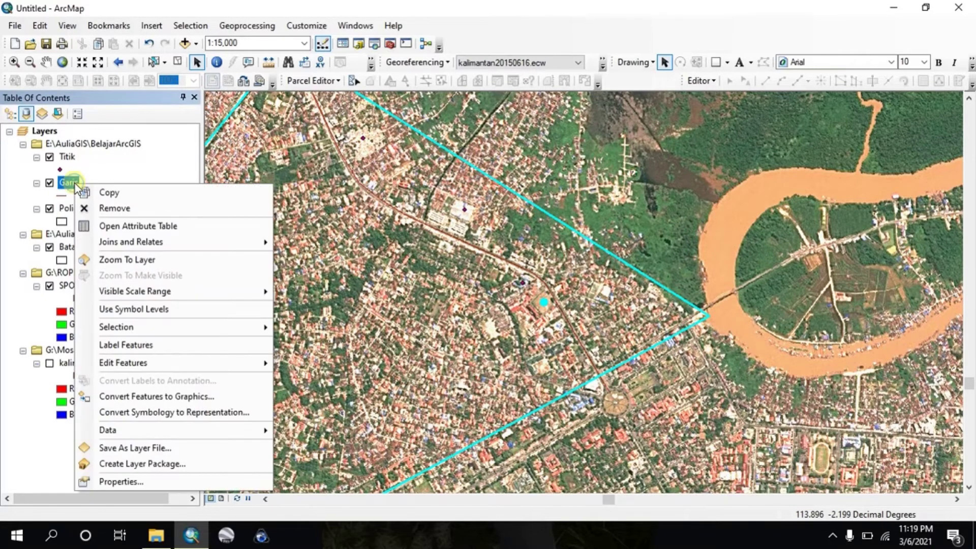
{"action": "left_click", "coordinate": [104, 227]}
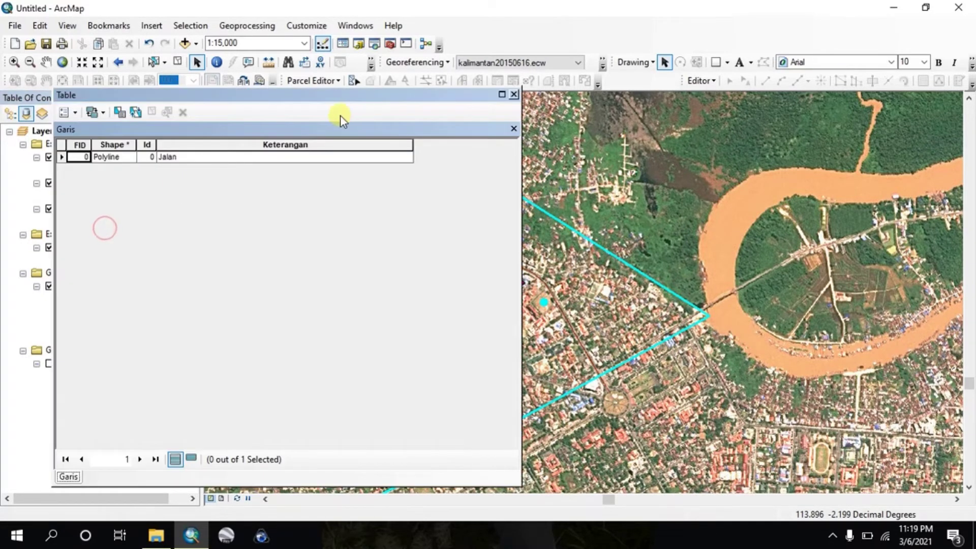
{"action": "left_click", "coordinate": [75, 113]}
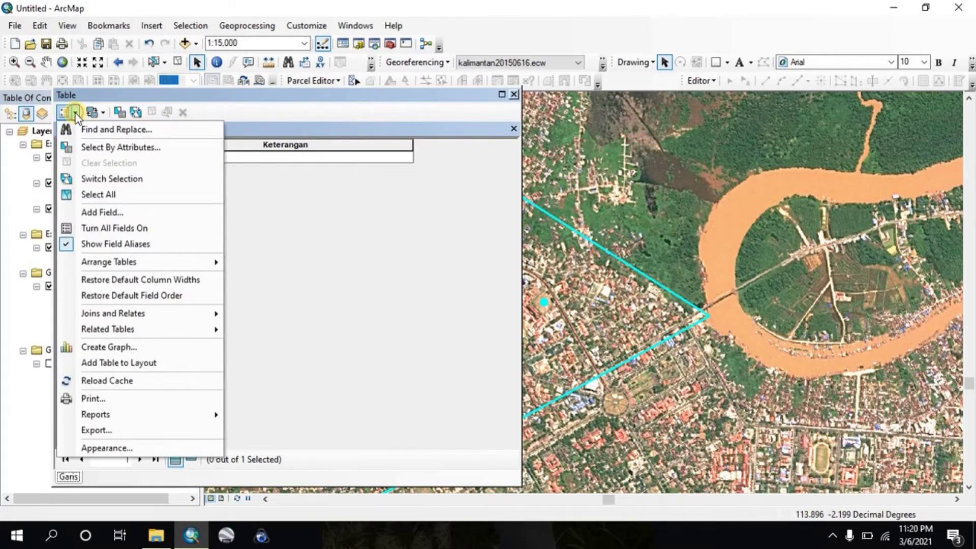
{"action": "left_click", "coordinate": [91, 211]}
{"action": "type", "text": "Panjang"}
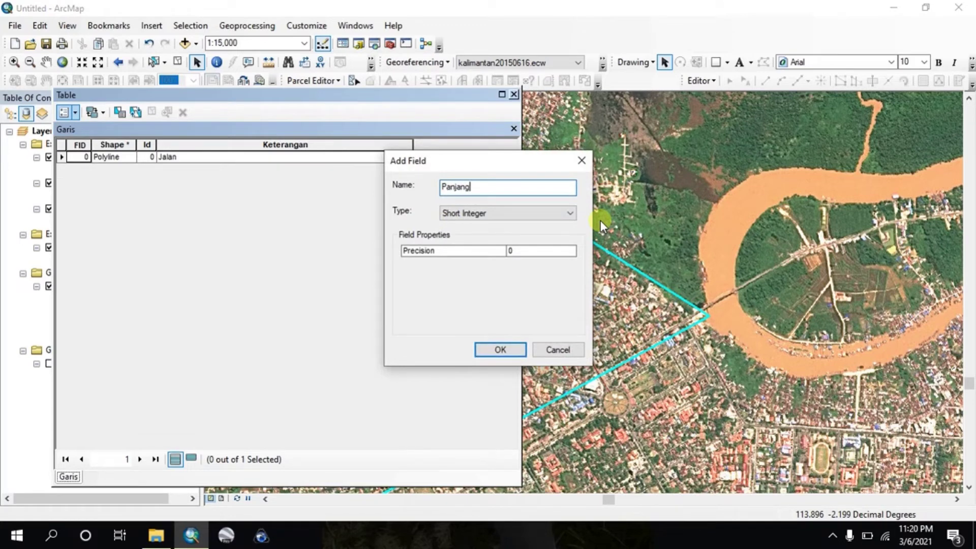
{"action": "left_click", "coordinate": [459, 213]}
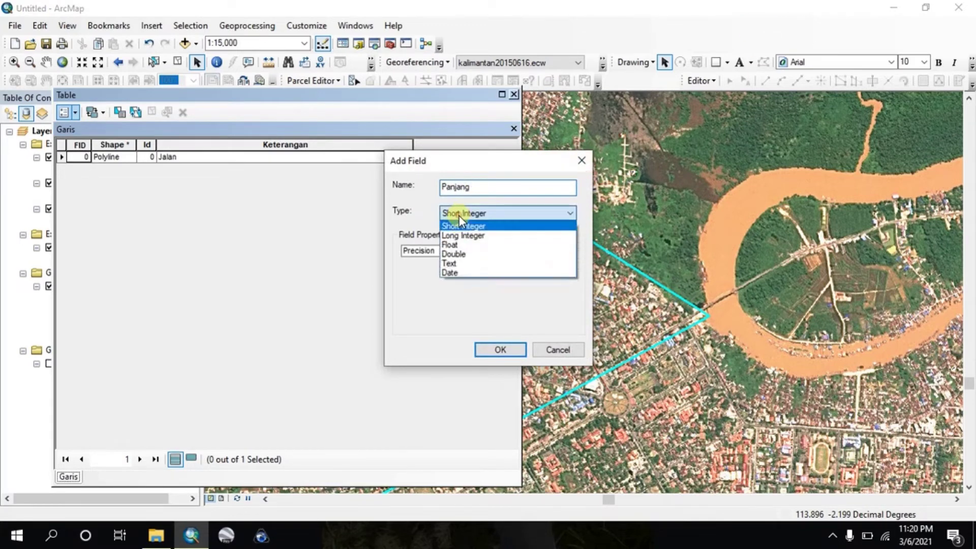
{"action": "left_click", "coordinate": [460, 254]}
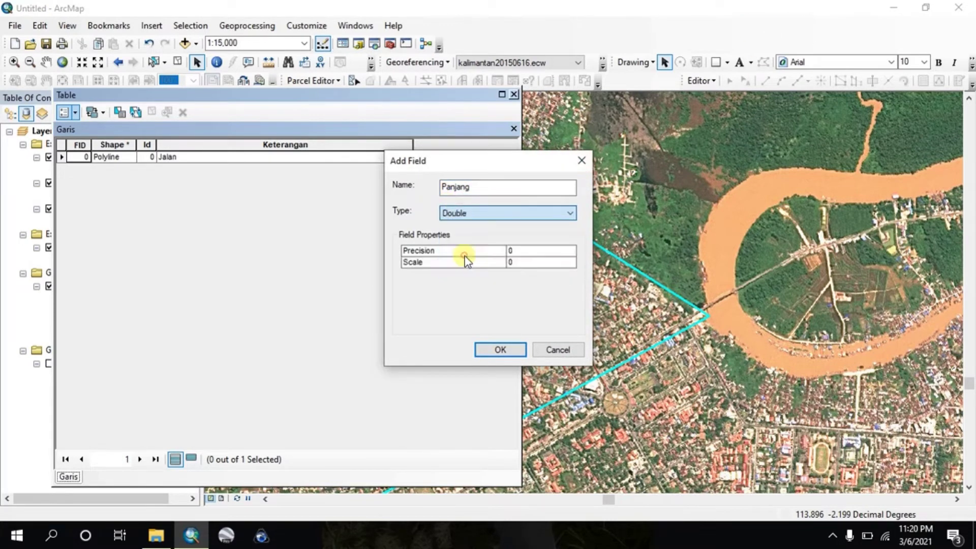
{"action": "left_click", "coordinate": [494, 350]}
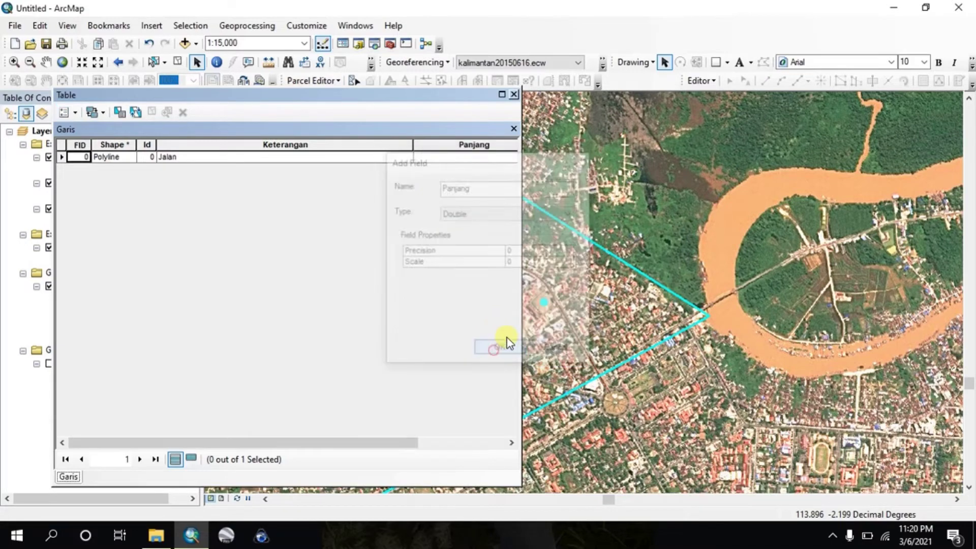
Step: Calculate the line's length in meters into the Garis table's Panjang field, continuing outside an edit session, and close the table
{"action": "right_click", "coordinate": [476, 145]}
{"action": "left_click", "coordinate": [523, 253]}
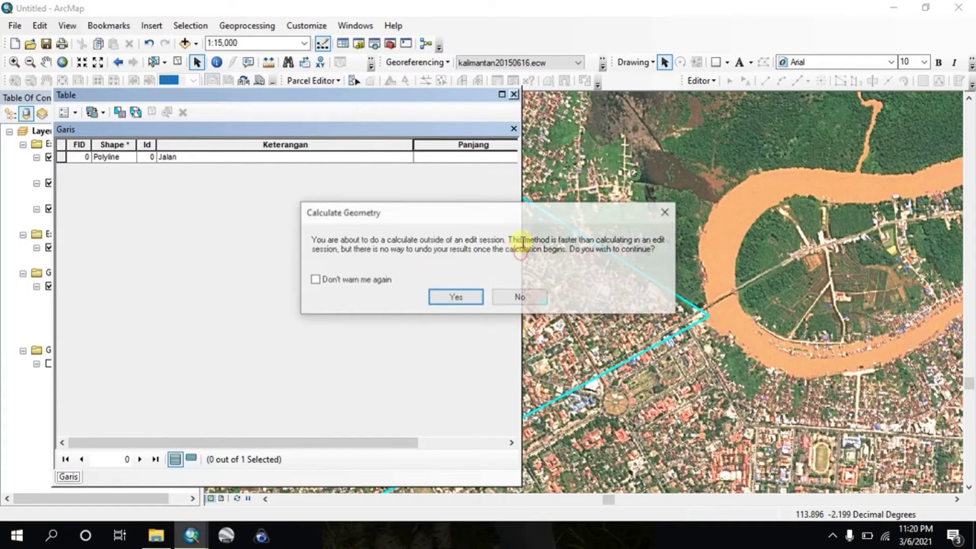
{"action": "left_click", "coordinate": [457, 296]}
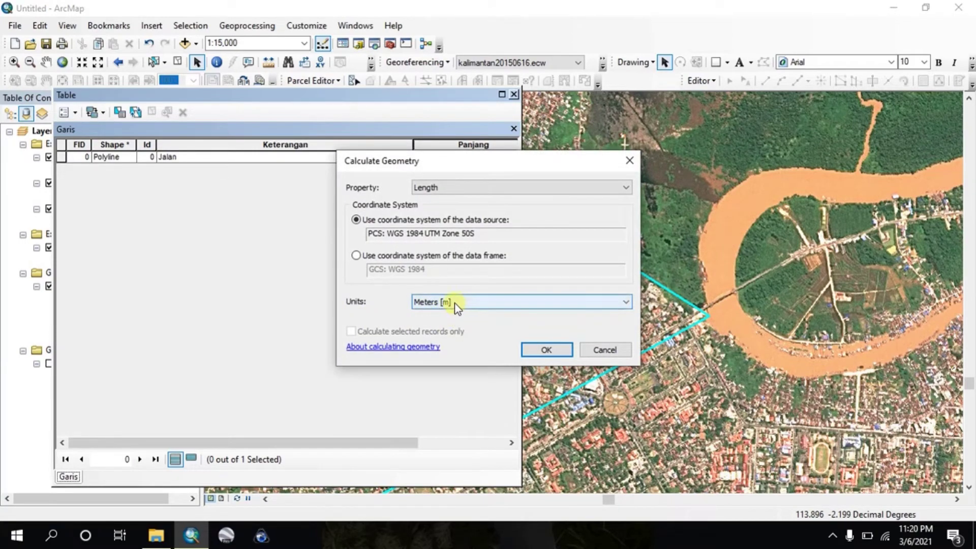
{"action": "left_click", "coordinate": [438, 303]}
{"action": "left_click", "coordinate": [437, 301]}
{"action": "left_click", "coordinate": [539, 349]}
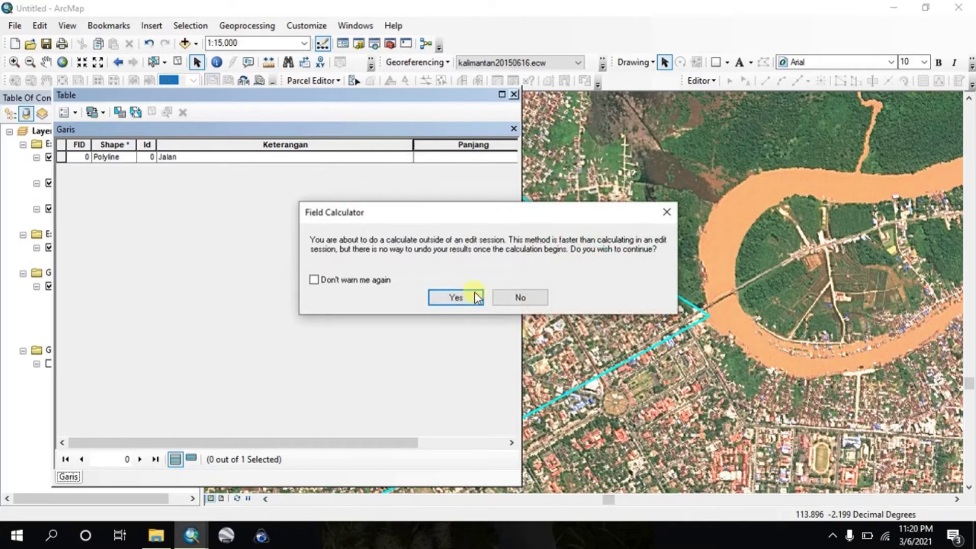
{"action": "left_click", "coordinate": [460, 303]}
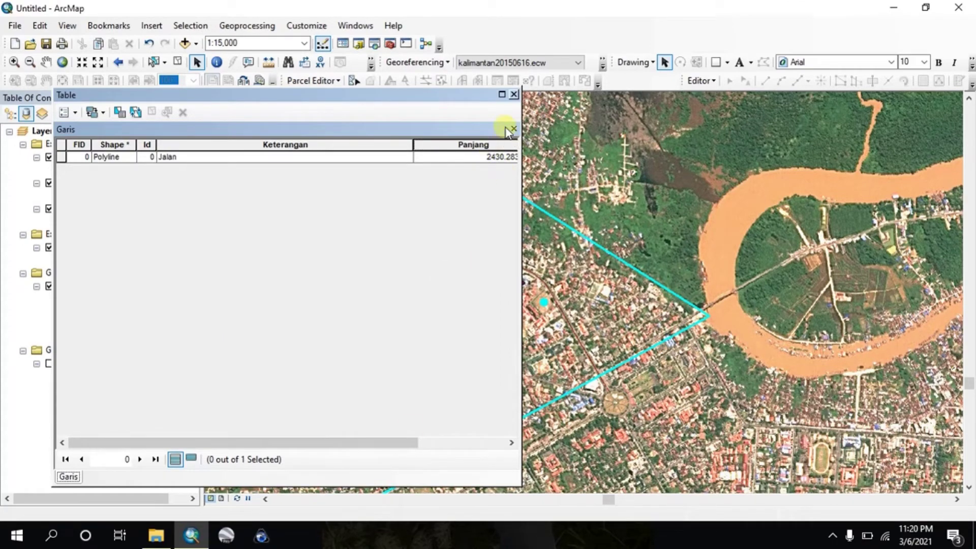
{"action": "left_click", "coordinate": [514, 95]}
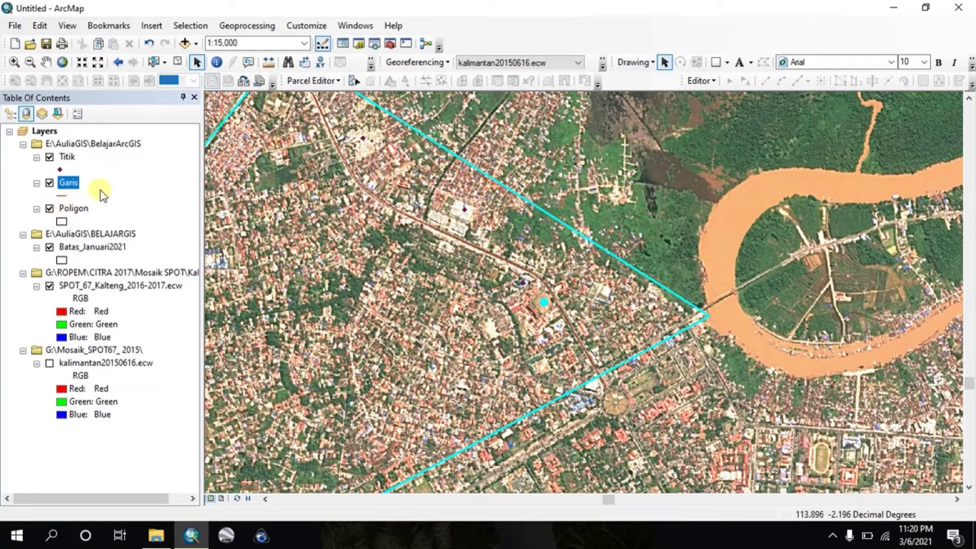
Step: Clear the selected features and symbolize the Garis layer with the Highway Ramp line style at width 2
{"action": "left_click", "coordinate": [77, 208]}
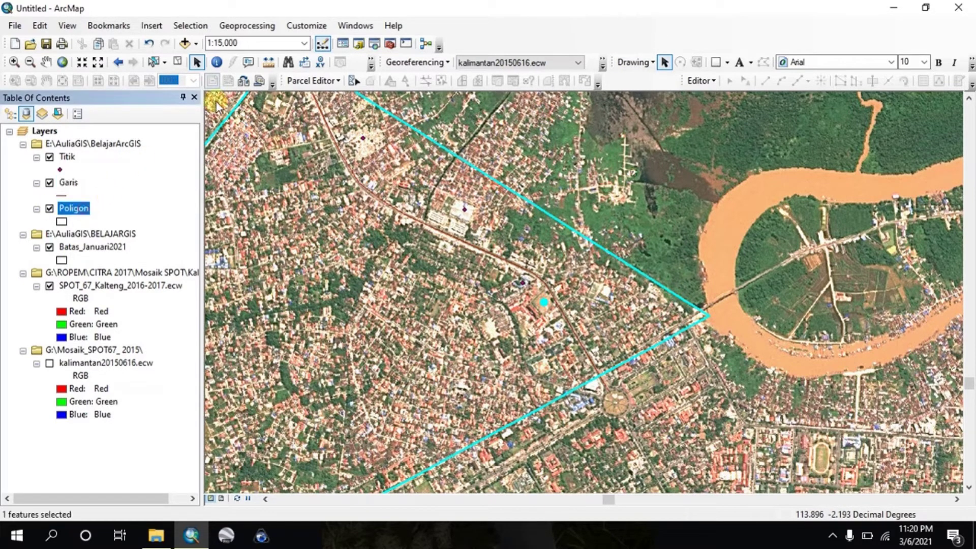
{"action": "left_click", "coordinate": [179, 62]}
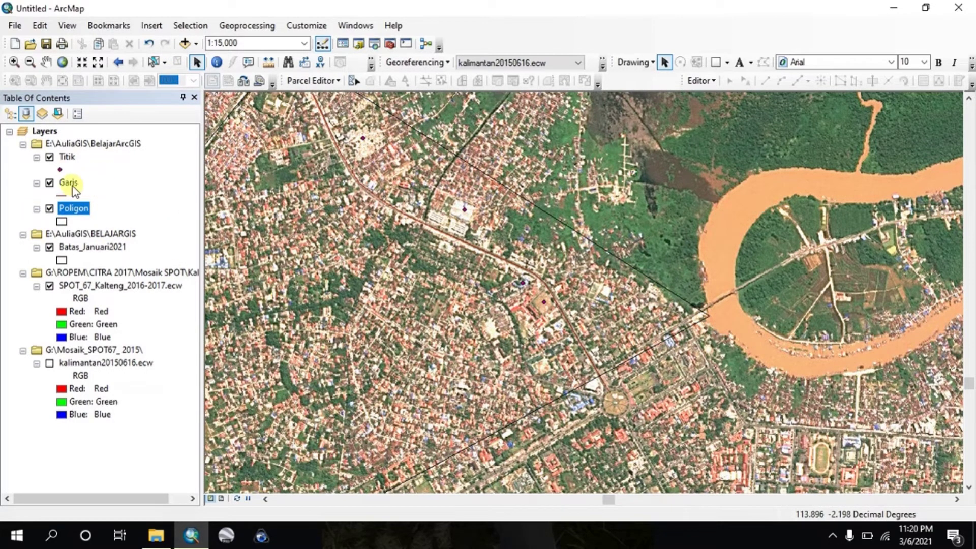
{"action": "left_click", "coordinate": [63, 196]}
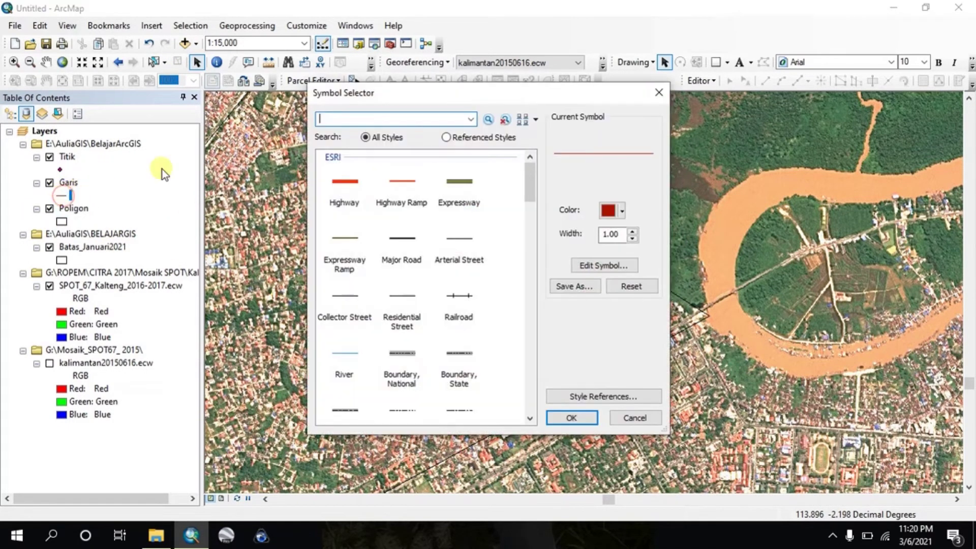
{"action": "left_click", "coordinate": [398, 183]}
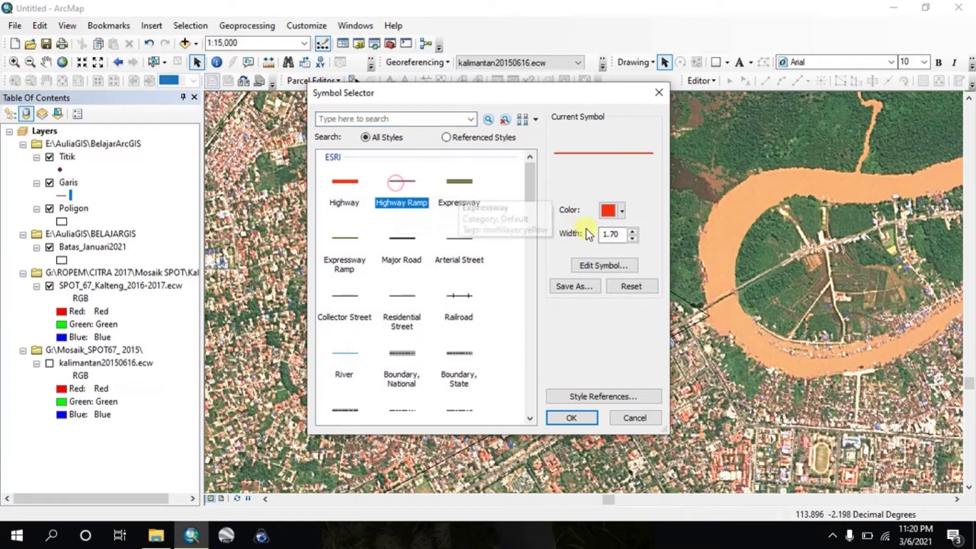
{"action": "left_click", "coordinate": [632, 231]}
{"action": "left_click", "coordinate": [632, 229]}
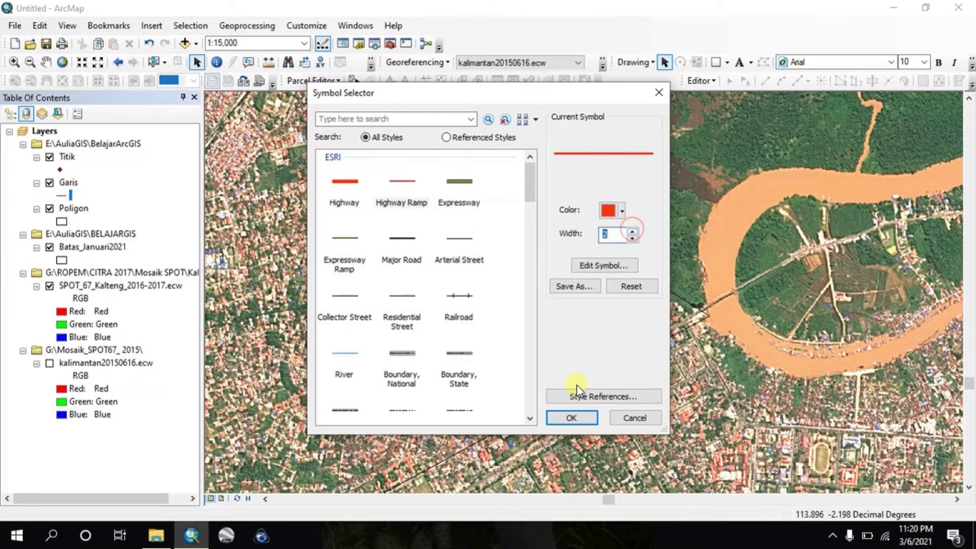
{"action": "left_click", "coordinate": [571, 417]}
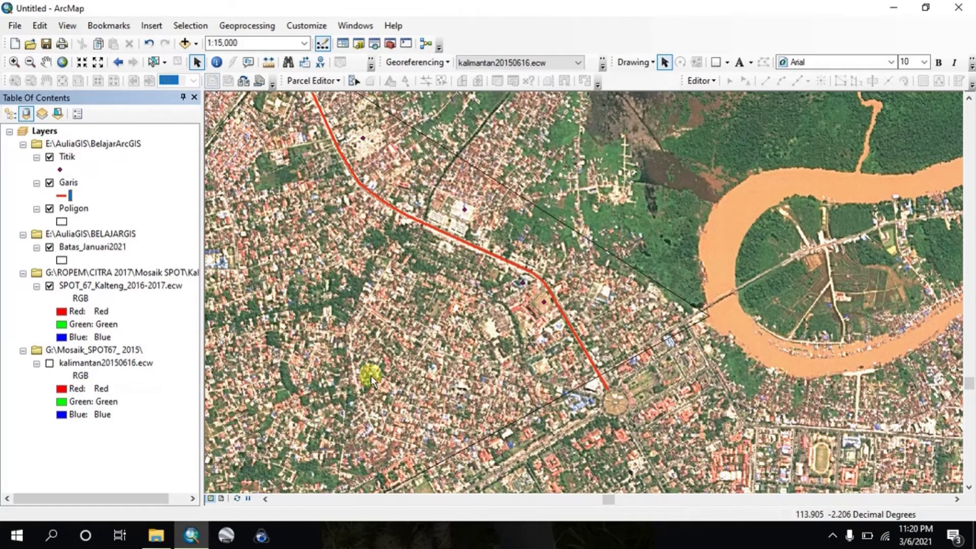
Step: Increase the outline width of the Poligon layer's symbol so its boundary is drawn thicker
{"action": "left_click", "coordinate": [61, 222]}
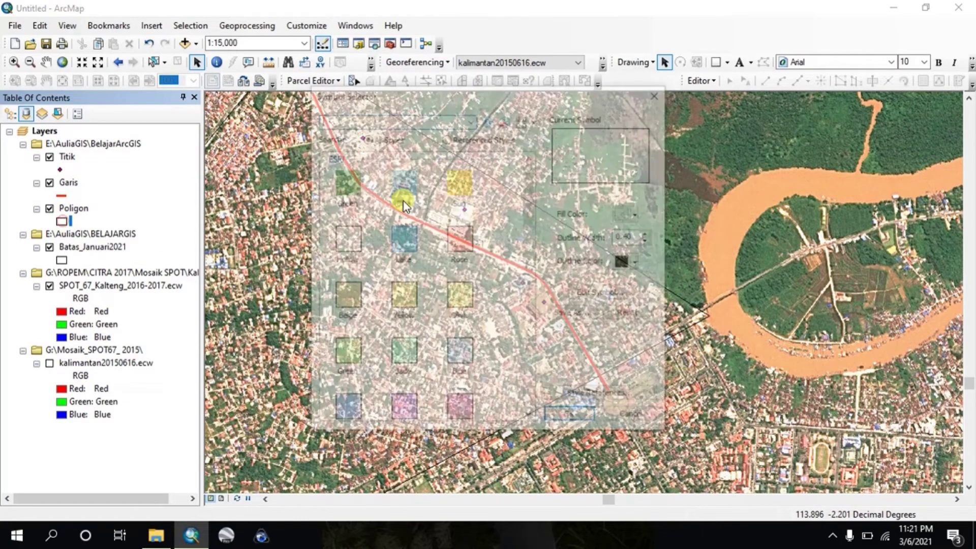
{"action": "left_click", "coordinate": [649, 233]}
{"action": "left_click", "coordinate": [649, 233]}
{"action": "left_click", "coordinate": [572, 417]}
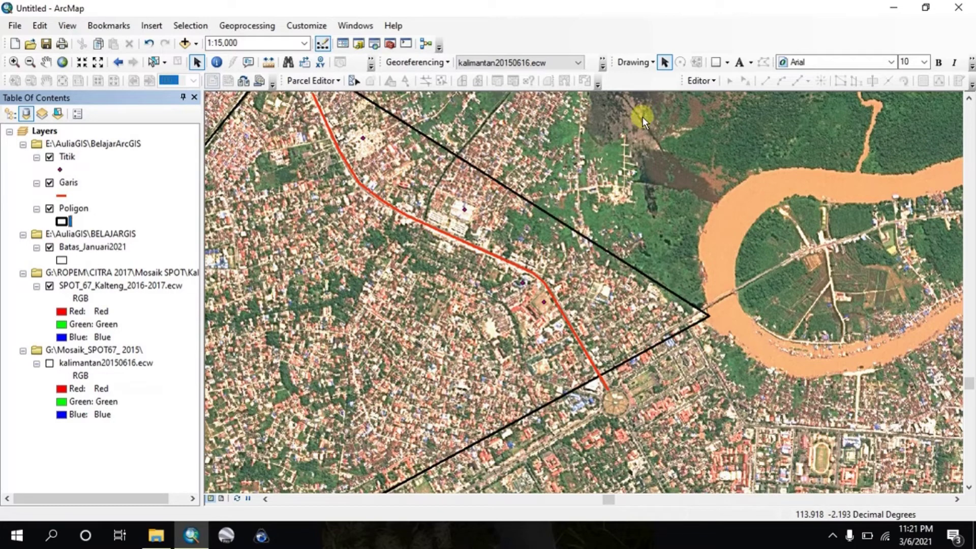
Step: Start an edit session on the Poligon layer's workspace, continuing despite the spatial reference warnings, and show the Create Features window
{"action": "left_click", "coordinate": [696, 81]}
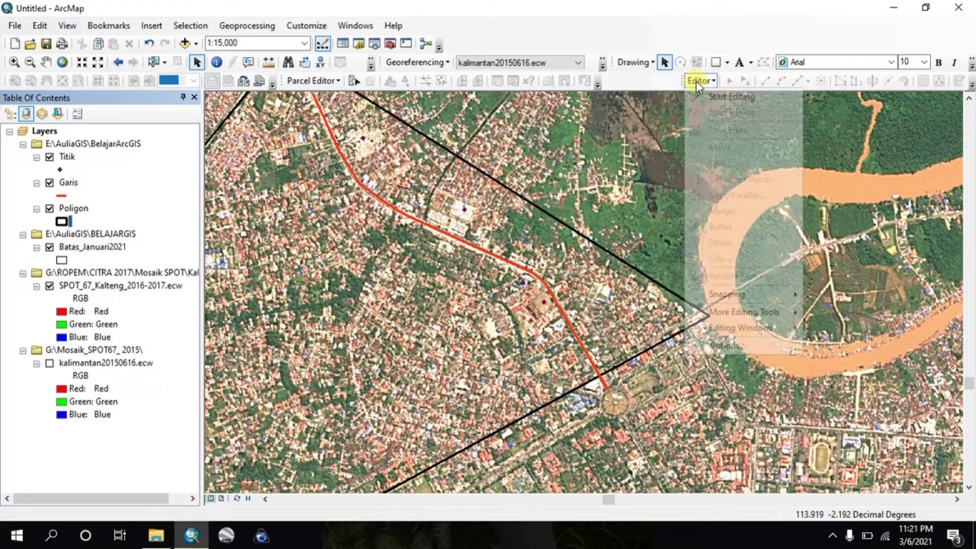
{"action": "left_click", "coordinate": [709, 92]}
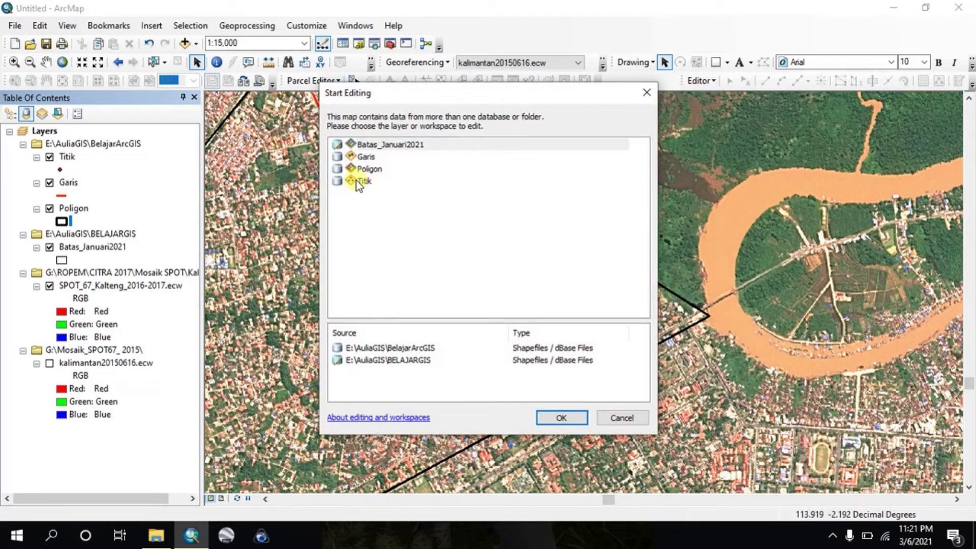
{"action": "left_click", "coordinate": [371, 169]}
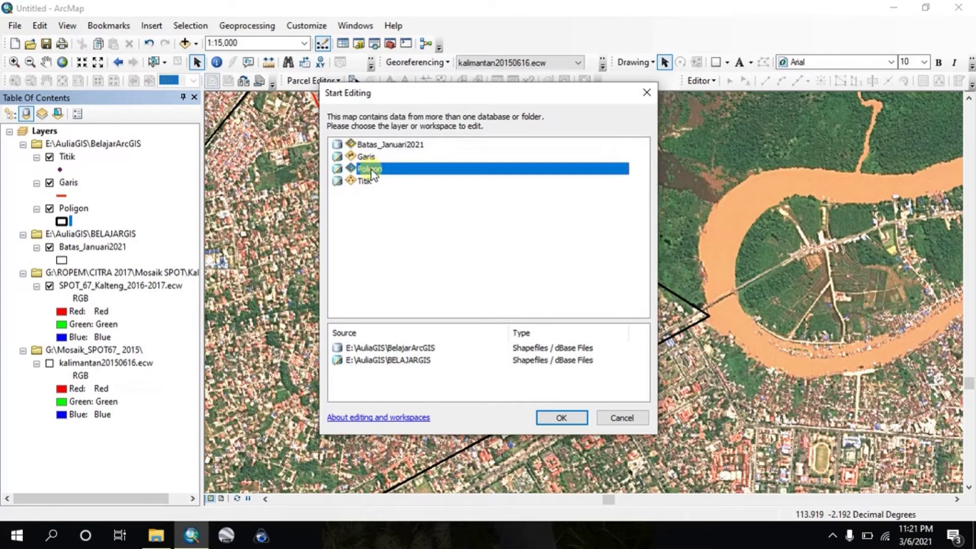
{"action": "left_click", "coordinate": [568, 415]}
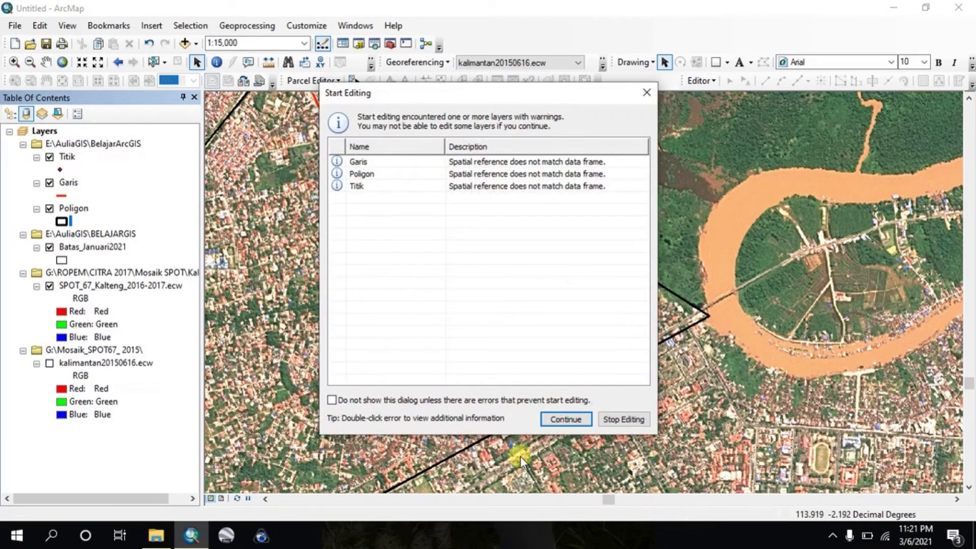
{"action": "left_click", "coordinate": [565, 419]}
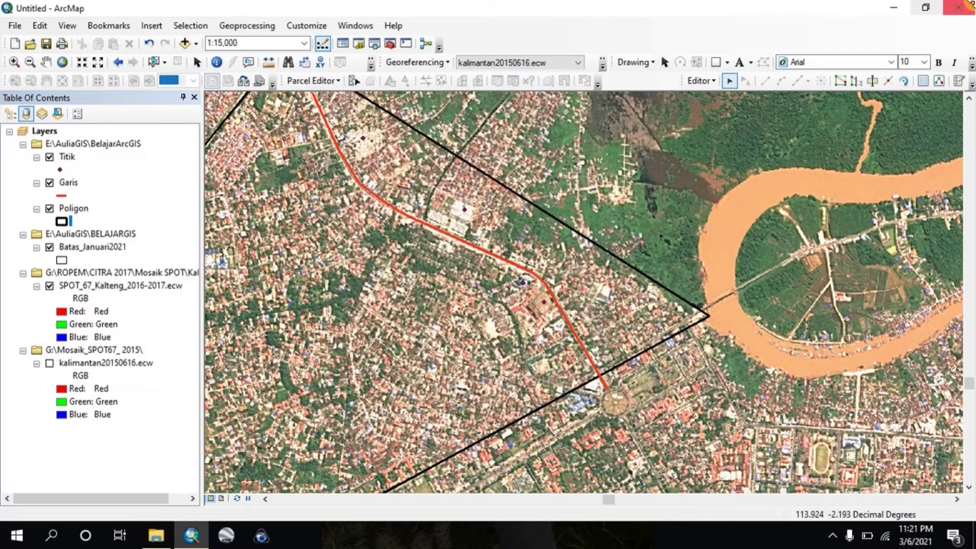
{"action": "left_click", "coordinate": [957, 81]}
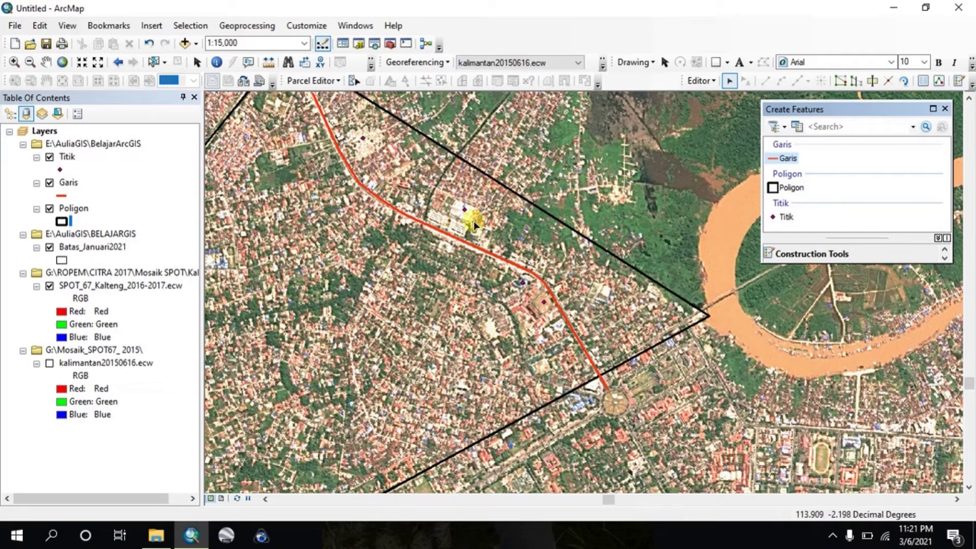
Step: Select the Batas Keluarahan polygon through the Poligon layer's attribute table, then close the table
{"action": "right_click", "coordinate": [73, 209]}
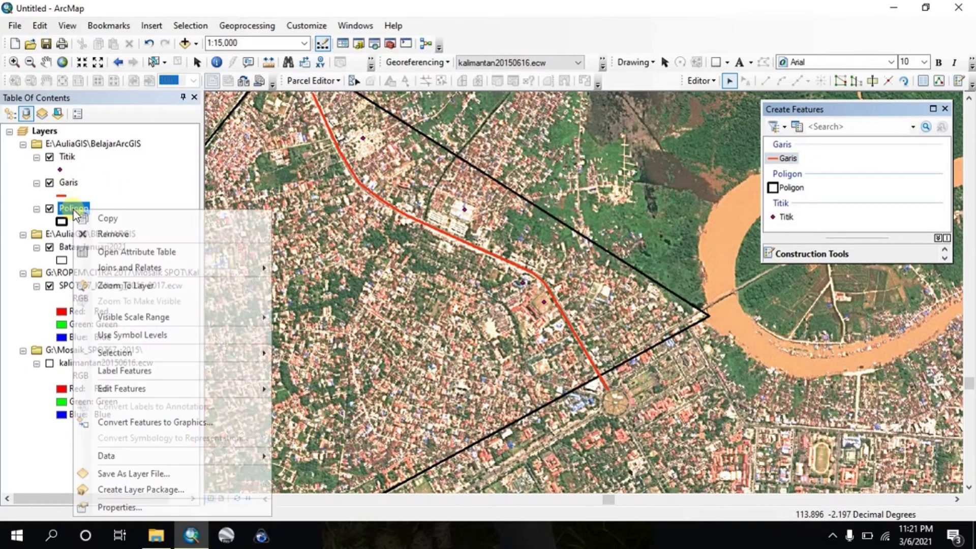
{"action": "left_click", "coordinate": [116, 251]}
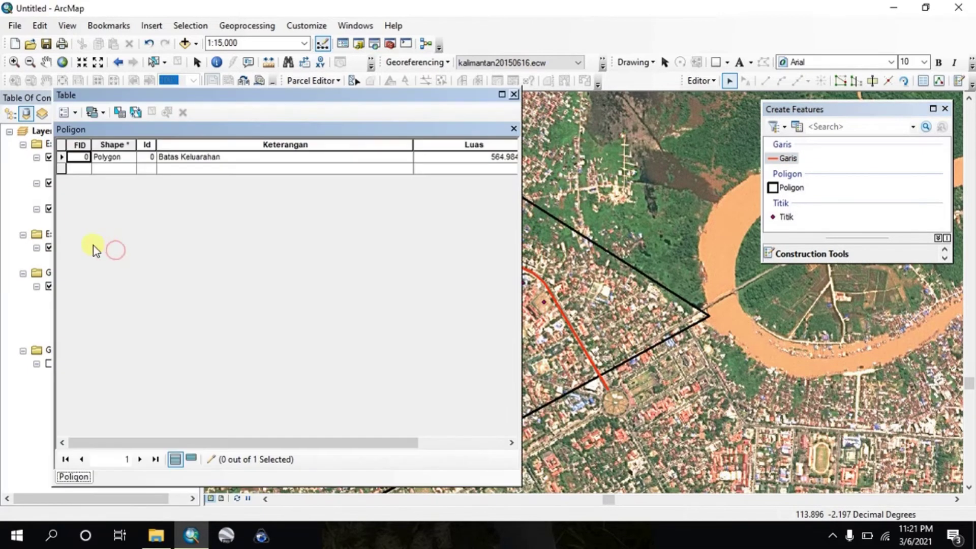
{"action": "left_click", "coordinate": [62, 156]}
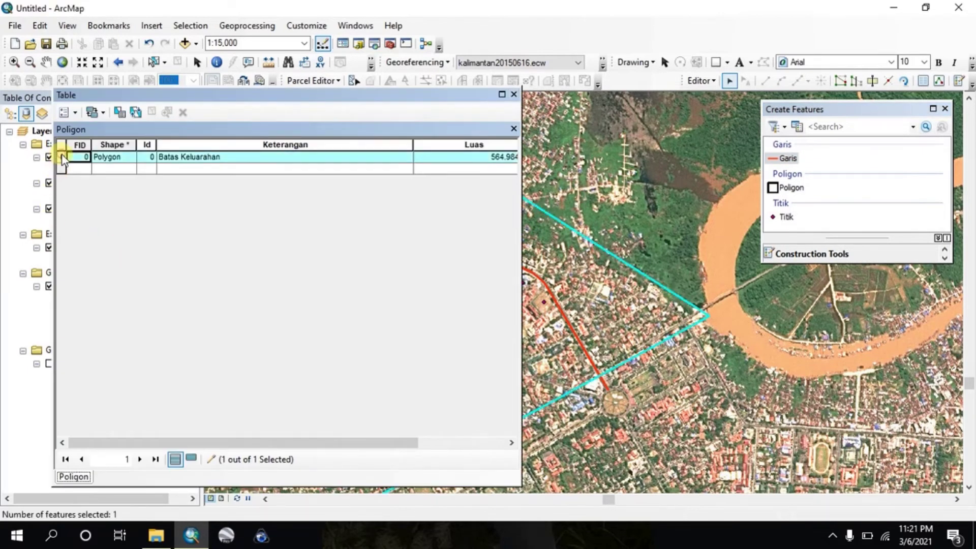
{"action": "left_click", "coordinate": [513, 93]}
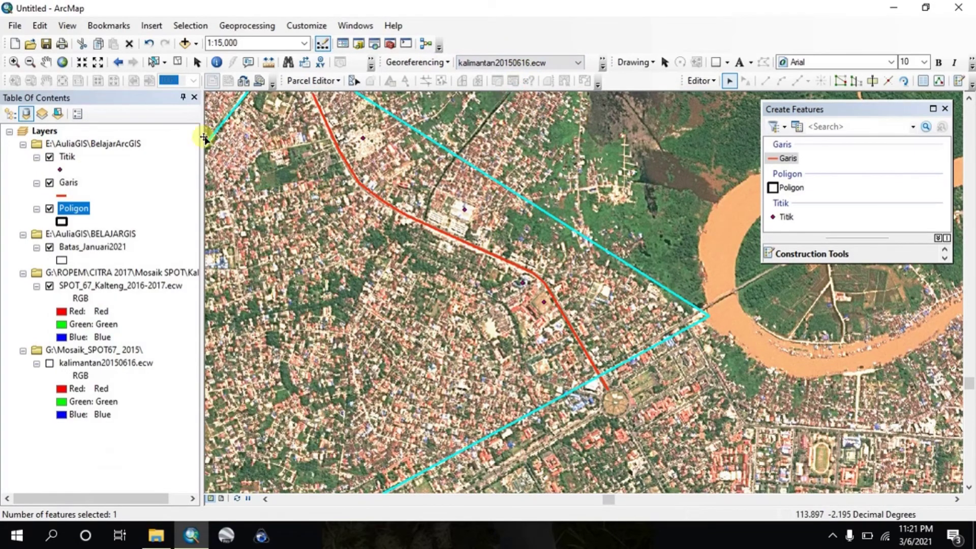
{"action": "left_click", "coordinate": [46, 61]}
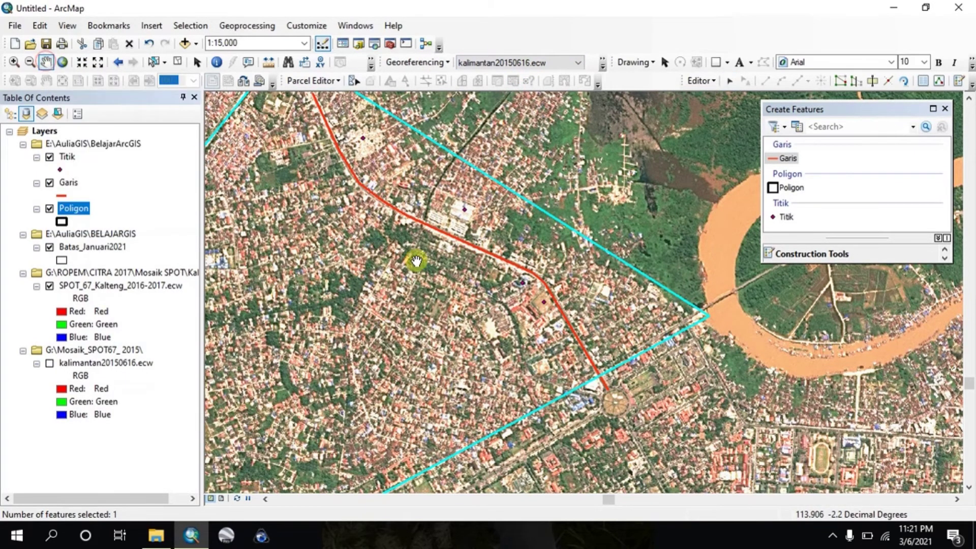
{"action": "scroll", "coordinate": [414, 257], "scroll_direction": "up", "scroll_amount": 2}
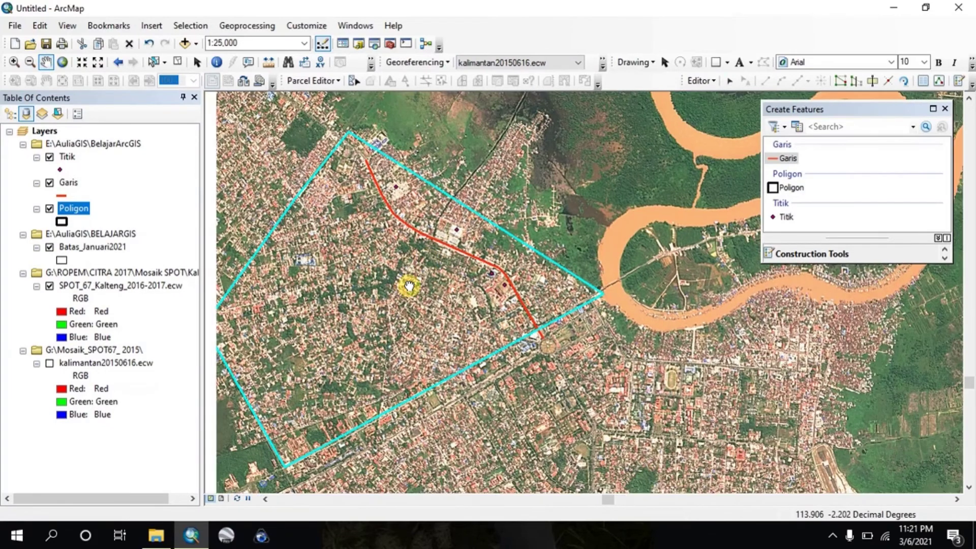
{"action": "left_click_drag", "start_coordinate": [409, 286], "coordinate": [448, 291]}
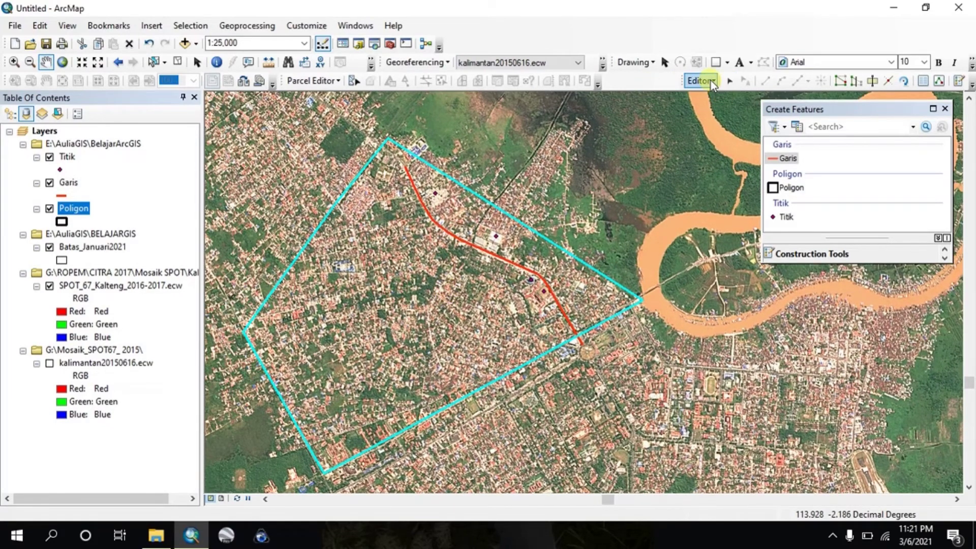
Step: Cut the selected polygon in two with the Cut Polygons tool, tracing the red road line from beyond the northern corner past the southeastern boundary
{"action": "left_click", "coordinate": [869, 81]}
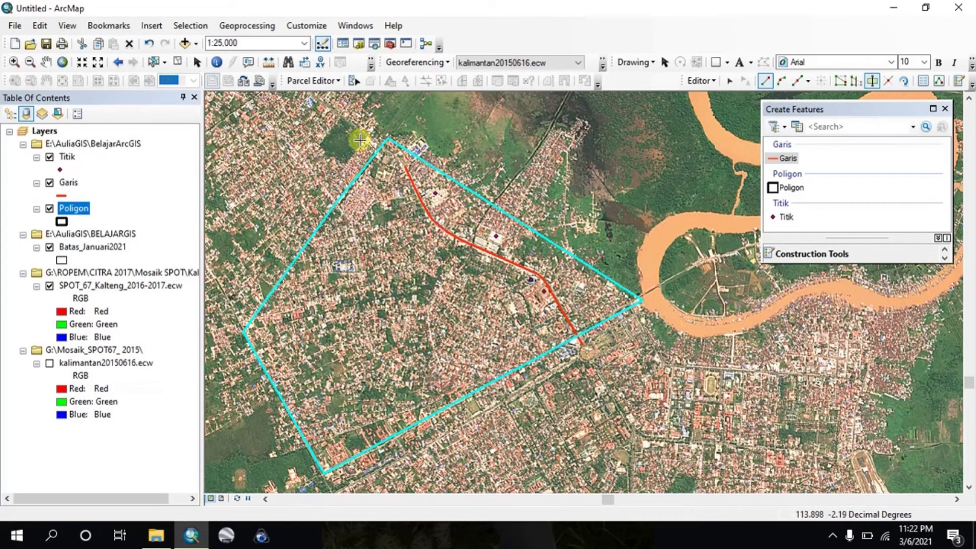
{"action": "scroll", "coordinate": [374, 127], "scroll_direction": "up", "scroll_amount": 3}
{"action": "scroll", "coordinate": [376, 130], "scroll_direction": "down", "scroll_amount": 4}
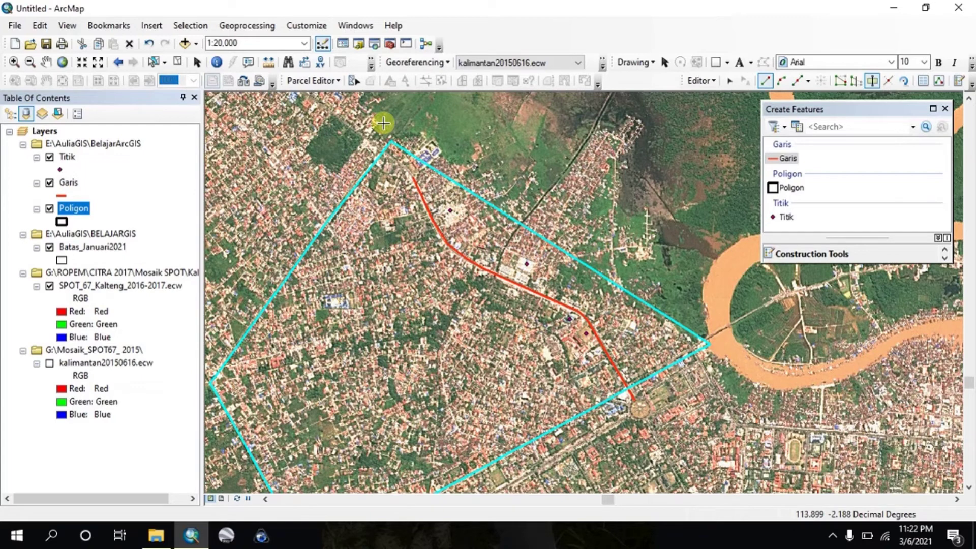
{"action": "left_click", "coordinate": [383, 123]}
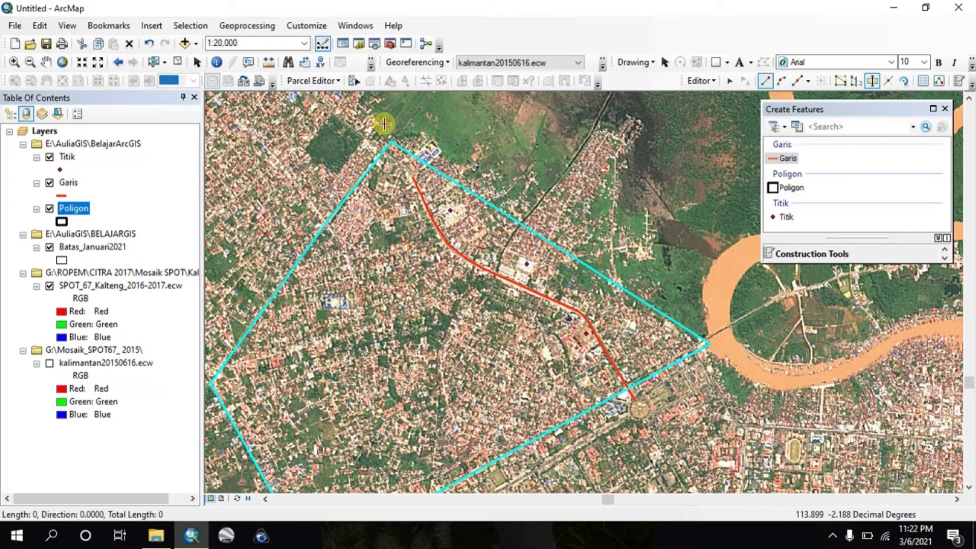
{"action": "left_click", "coordinate": [415, 182]}
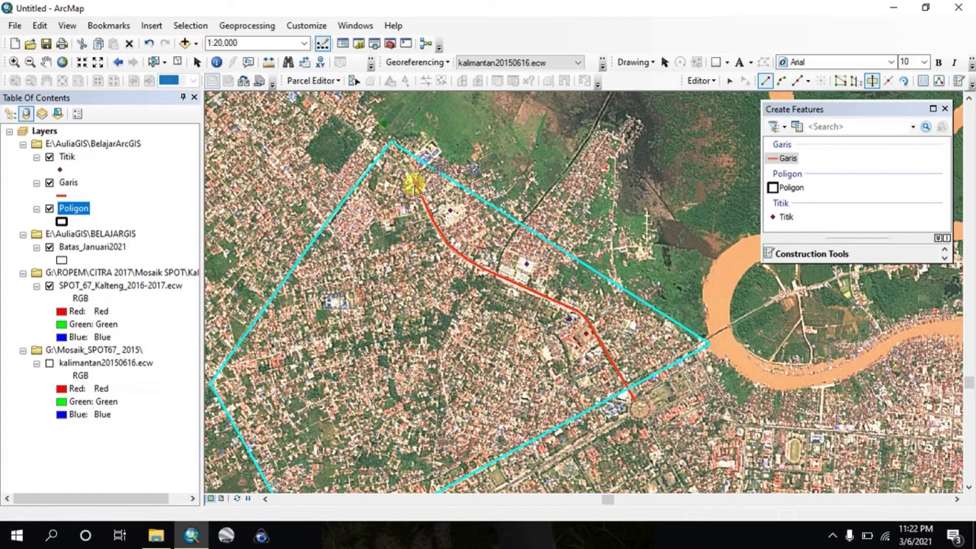
{"action": "left_click", "coordinate": [443, 240]}
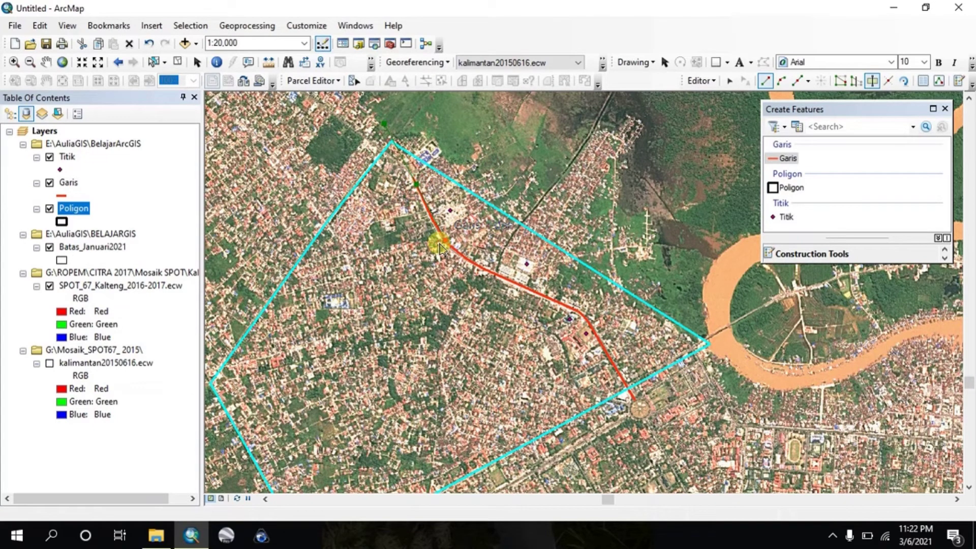
{"action": "left_click", "coordinate": [495, 275]}
{"action": "left_click", "coordinate": [547, 298]}
{"action": "left_click", "coordinate": [587, 319]}
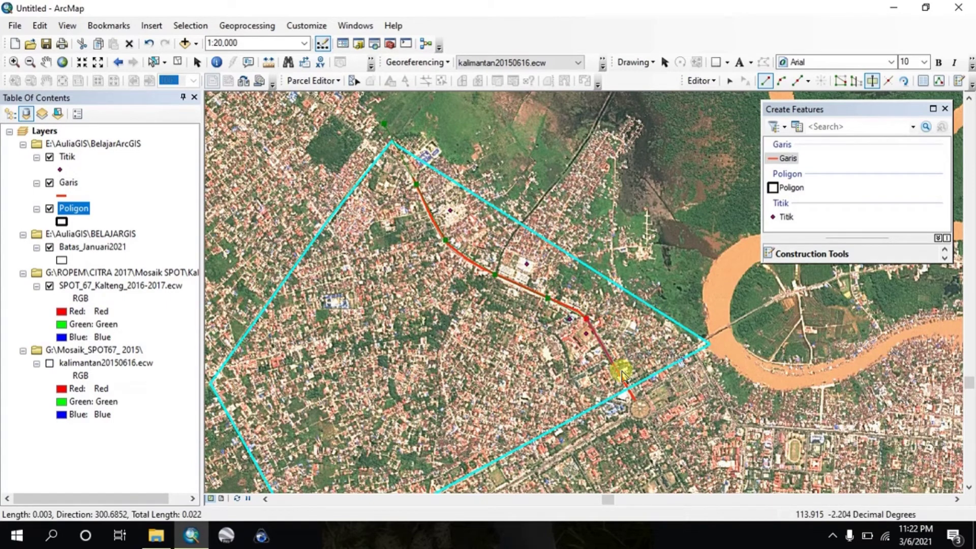
{"action": "double_click", "coordinate": [645, 419]}
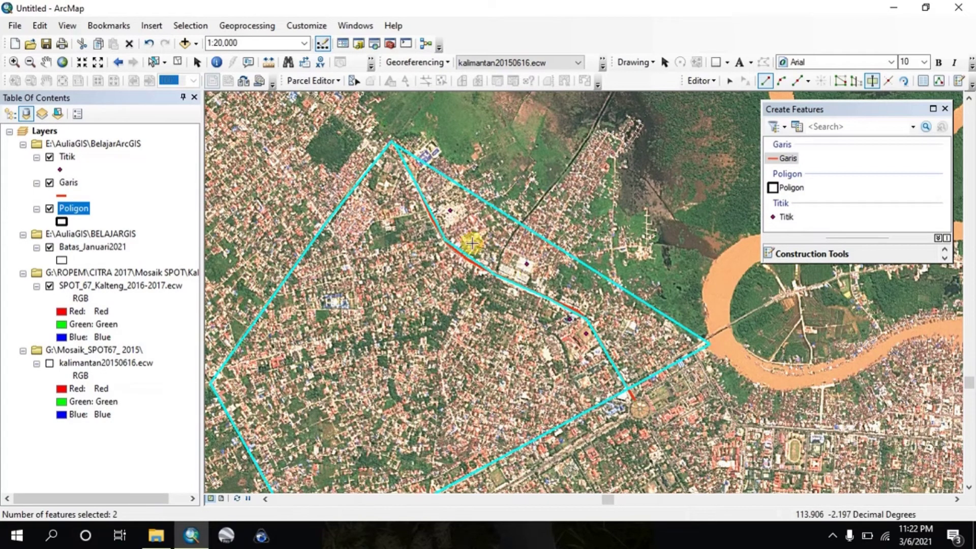
Step: Recalculate the area in hectares for both selected polygons in the Poligon table's Luas field and close the table
{"action": "right_click", "coordinate": [66, 212]}
{"action": "left_click", "coordinate": [104, 247]}
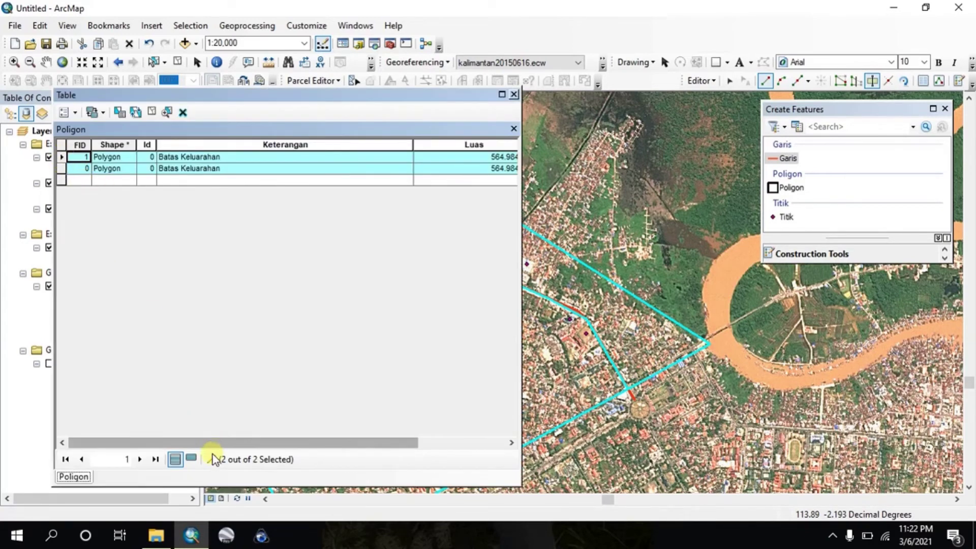
{"action": "left_click_drag", "start_coordinate": [211, 444], "coordinate": [300, 433]}
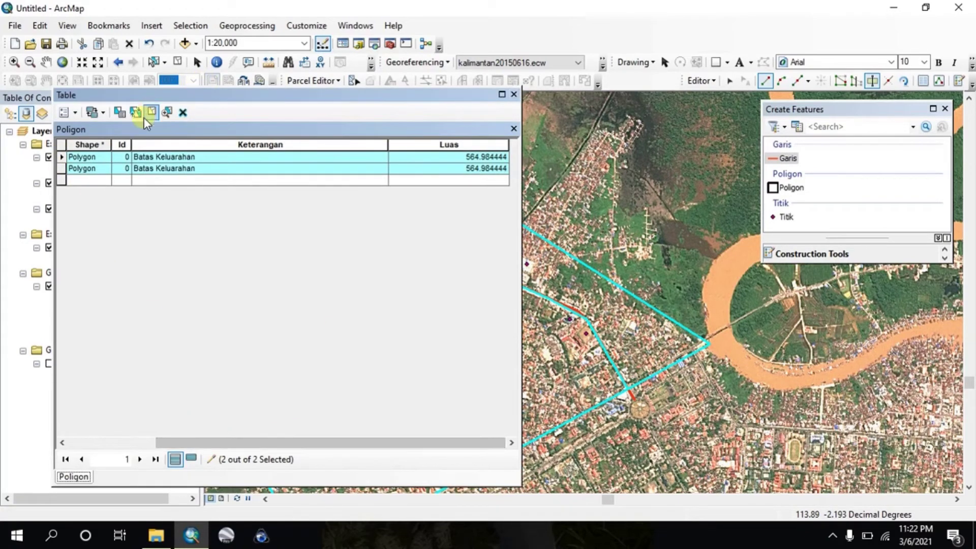
{"action": "right_click", "coordinate": [433, 147]}
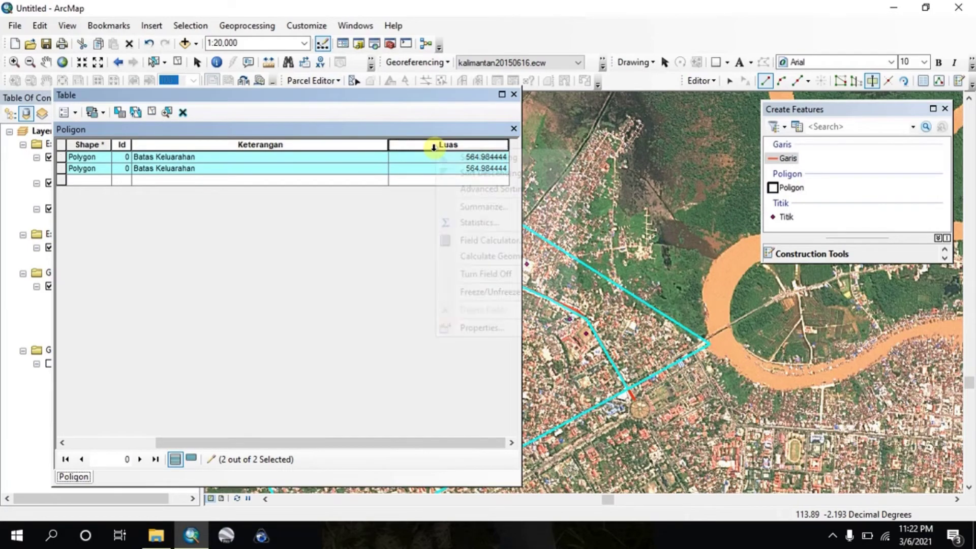
{"action": "left_click", "coordinate": [464, 262]}
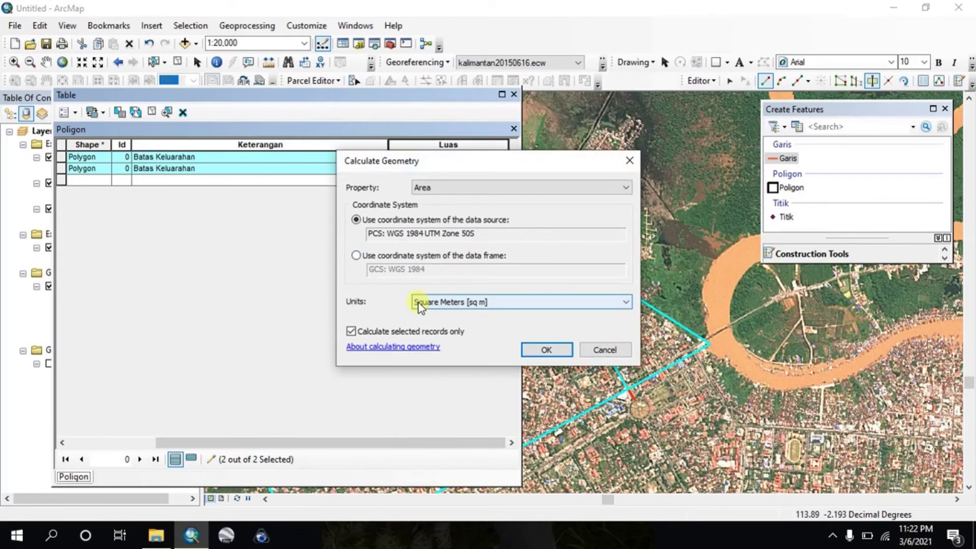
{"action": "left_click", "coordinate": [417, 301]}
{"action": "left_click", "coordinate": [420, 333]}
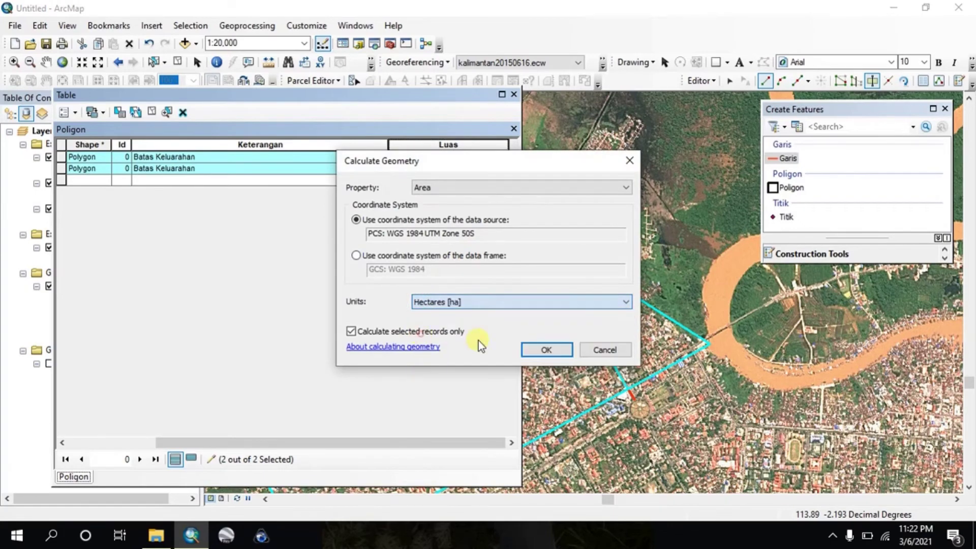
{"action": "left_click", "coordinate": [528, 347]}
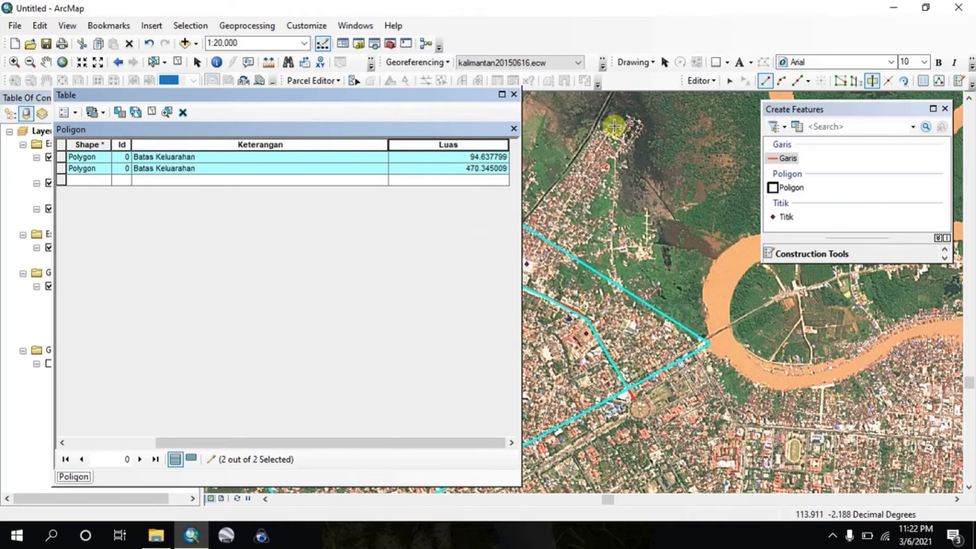
{"action": "left_click", "coordinate": [515, 95]}
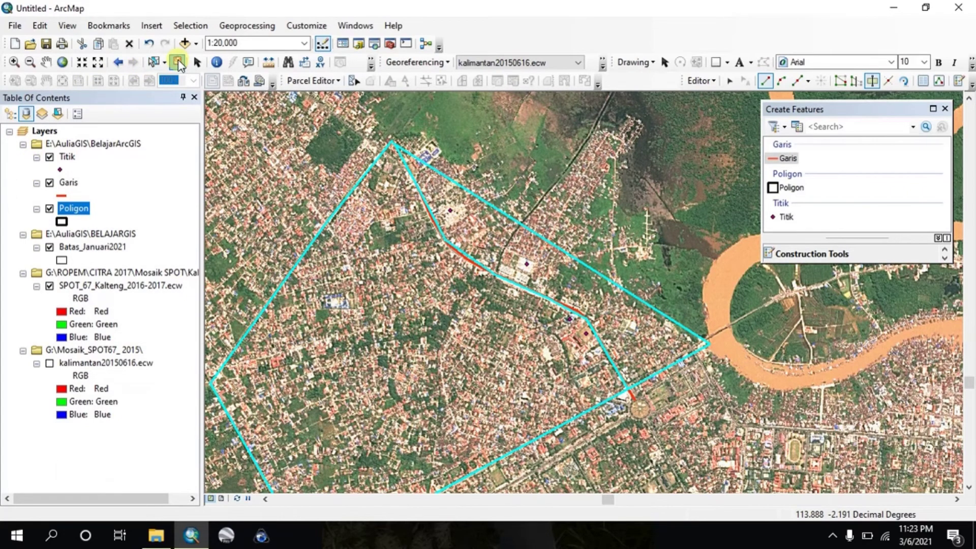
Step: Clear the polygon selection and select the Jalan line through the Garis layer's attribute table, then close the table
{"action": "left_click", "coordinate": [178, 62]}
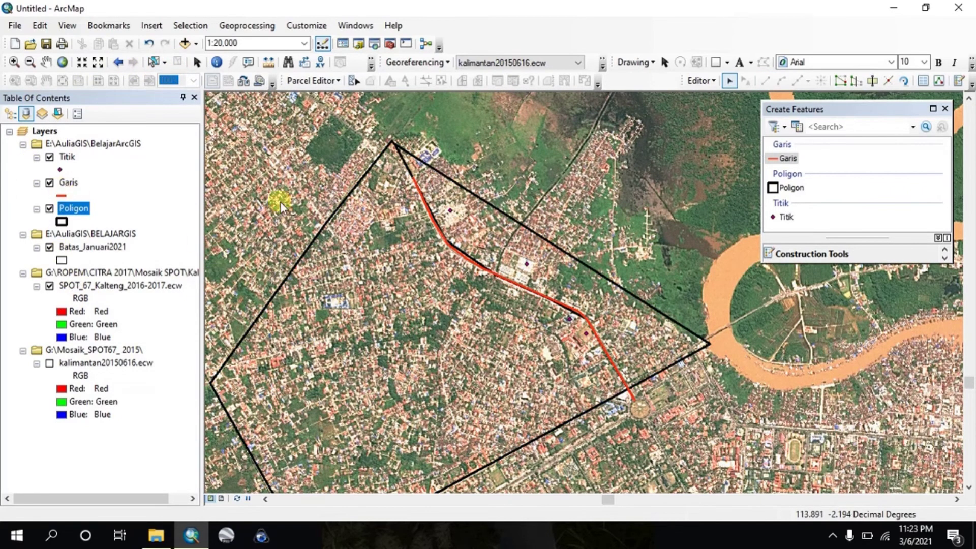
{"action": "scroll", "coordinate": [381, 214], "scroll_direction": "up", "scroll_amount": 1}
{"action": "right_click", "coordinate": [71, 191]}
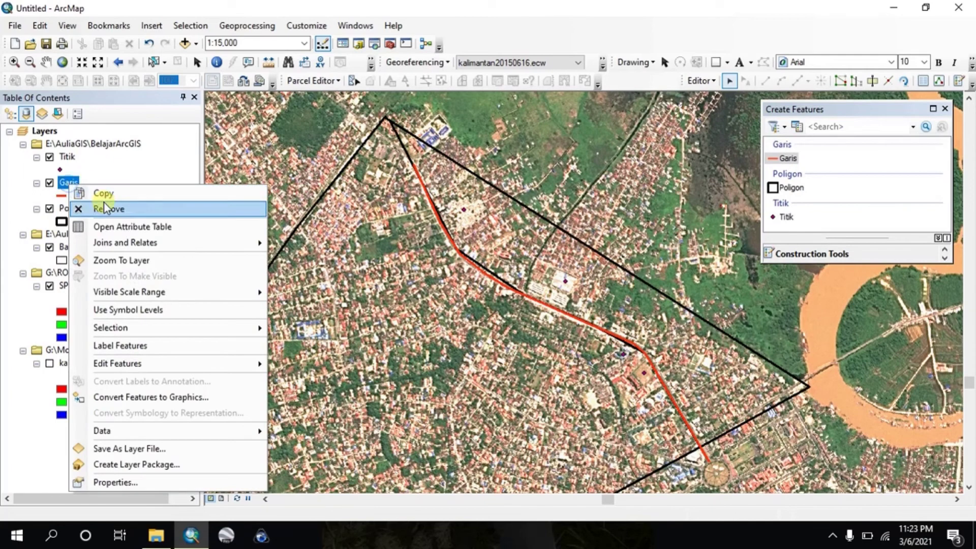
{"action": "left_click", "coordinate": [118, 225]}
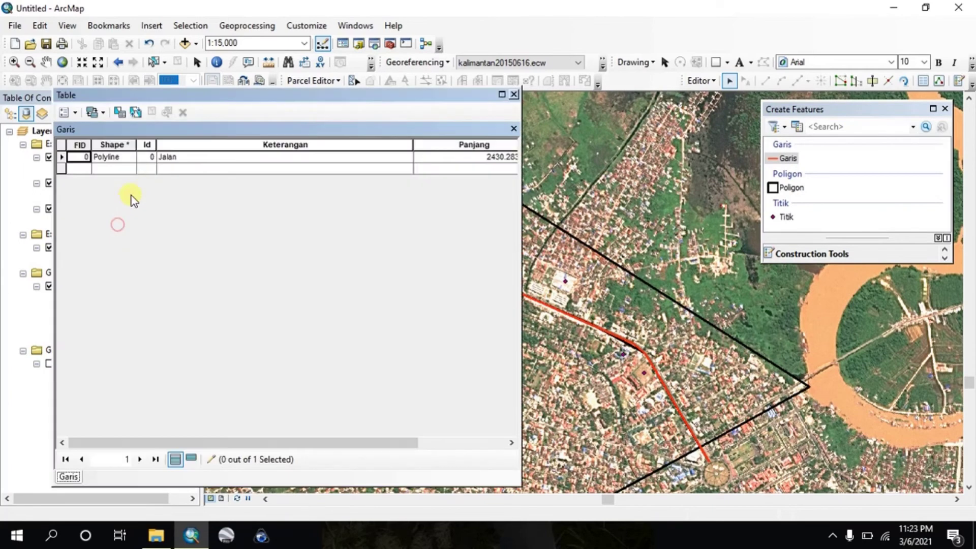
{"action": "left_click", "coordinate": [61, 157]}
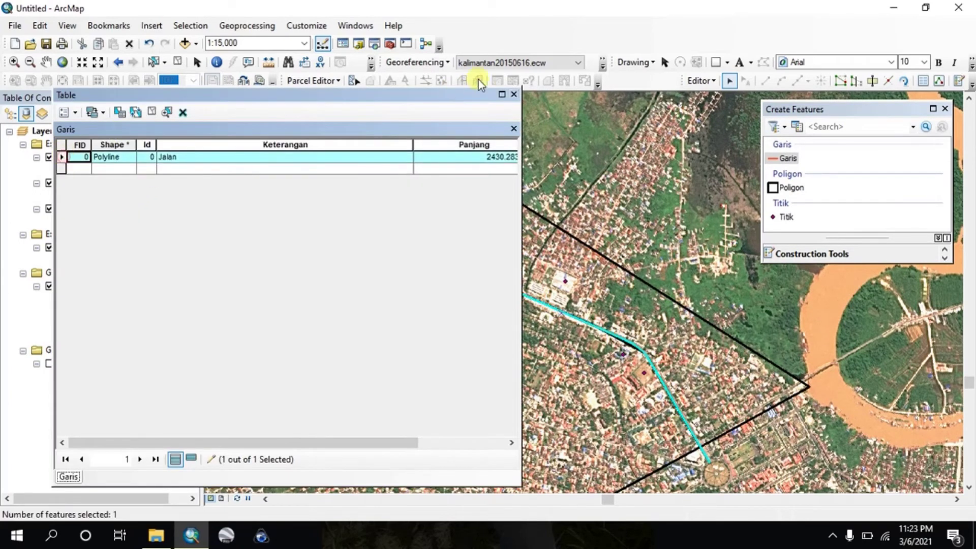
{"action": "left_click", "coordinate": [514, 94]}
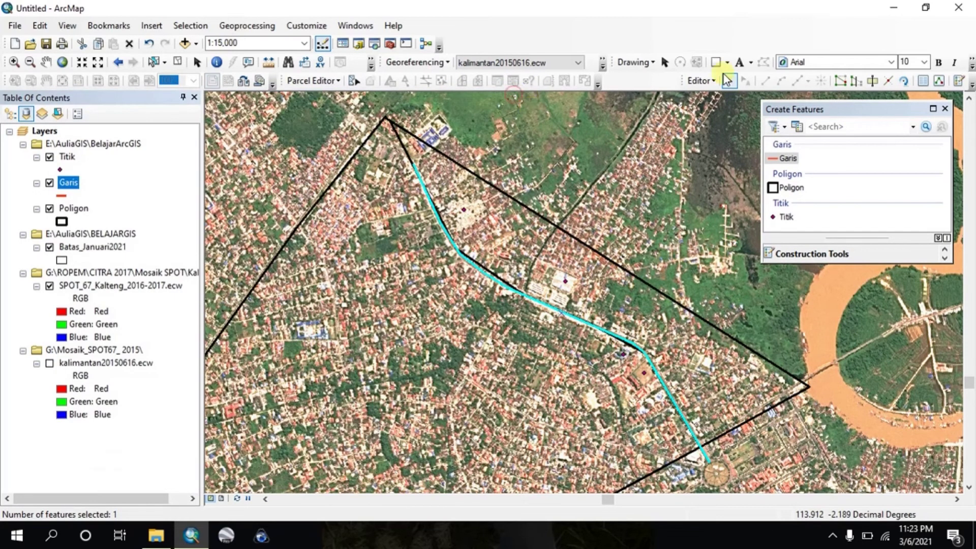
Step: Split the selected Garis line with the Split tool at the road's northern bend, beside the polygon cut's corner
{"action": "left_click", "coordinate": [888, 82]}
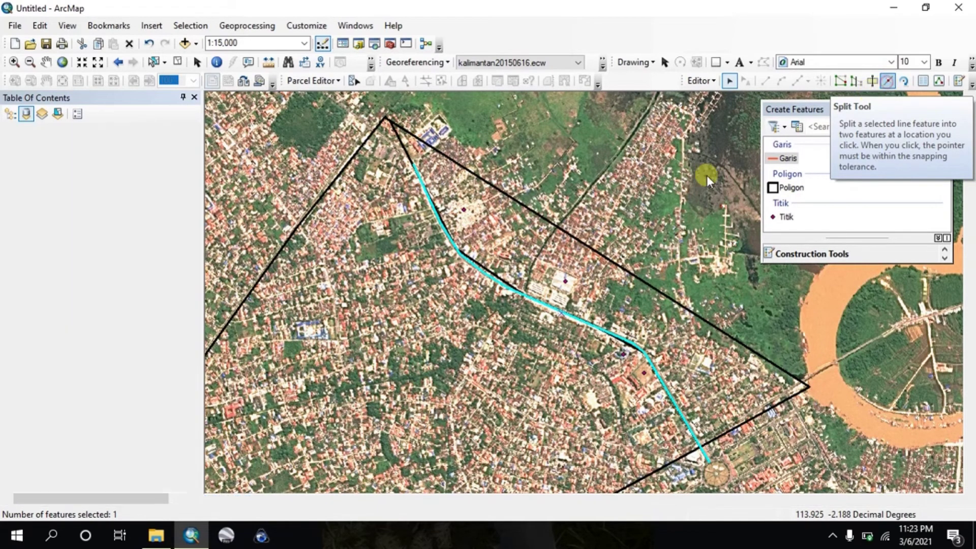
{"action": "scroll", "coordinate": [498, 224], "scroll_direction": "up", "scroll_amount": 3}
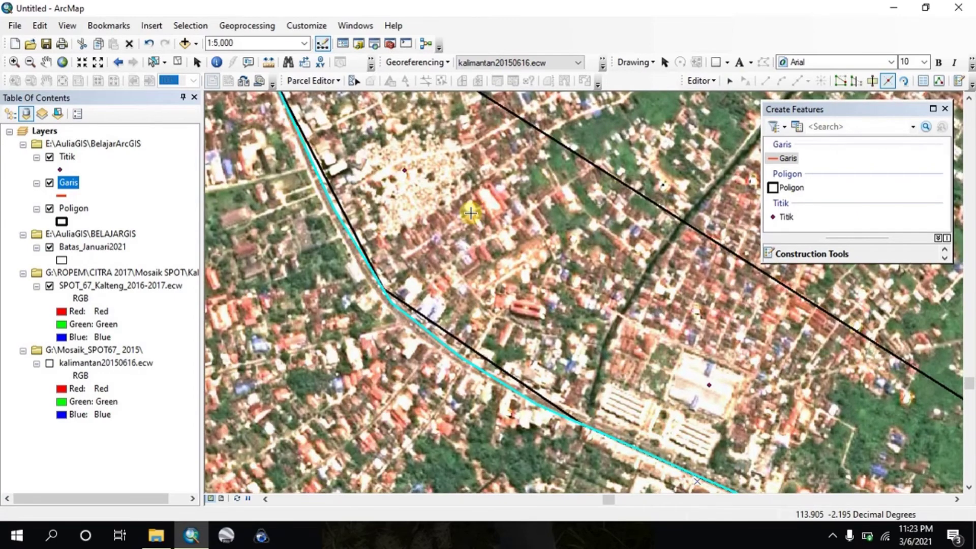
{"action": "left_click", "coordinate": [391, 301]}
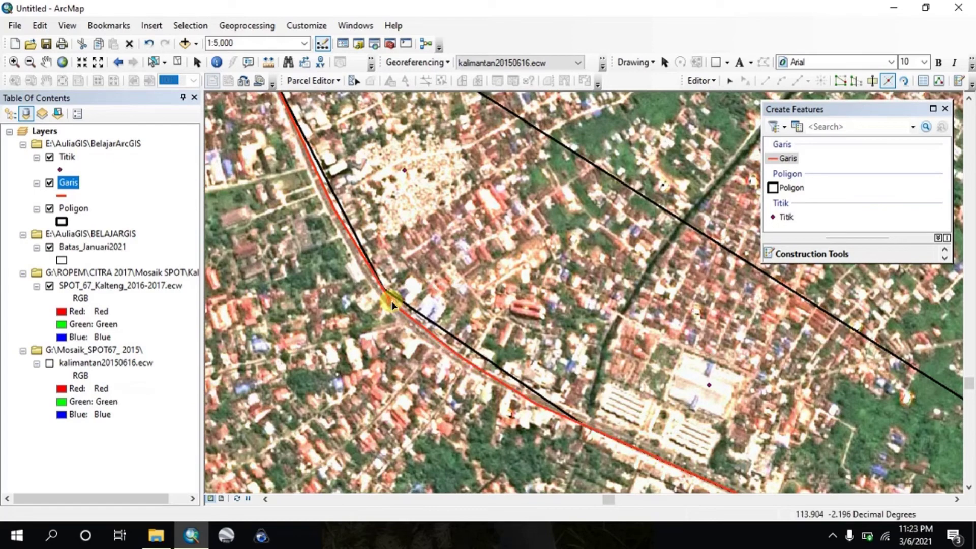
Step: Open the Garis layer's attribute table and highlight each of the two split Jalan lines in turn to check the split
{"action": "right_click", "coordinate": [71, 183]}
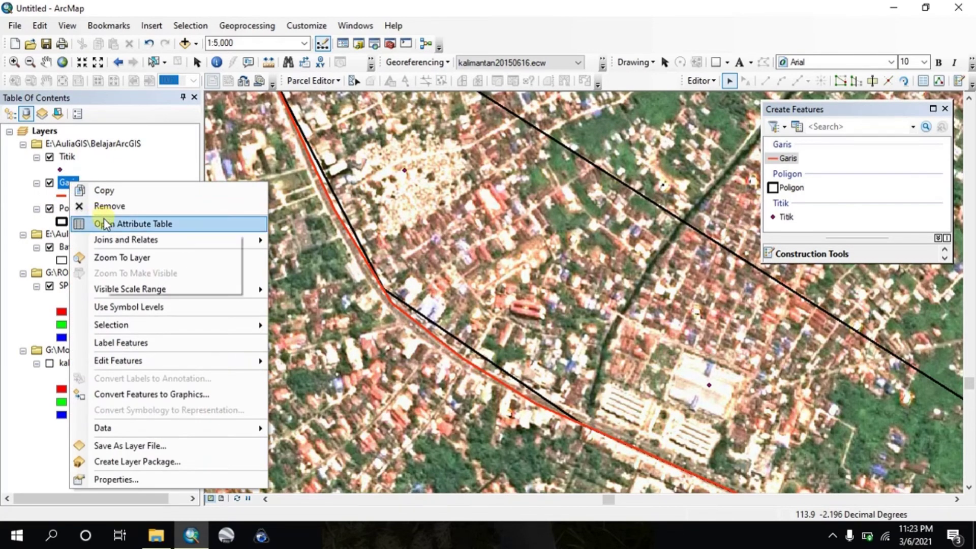
{"action": "left_click", "coordinate": [104, 218]}
{"action": "left_click", "coordinate": [61, 169]}
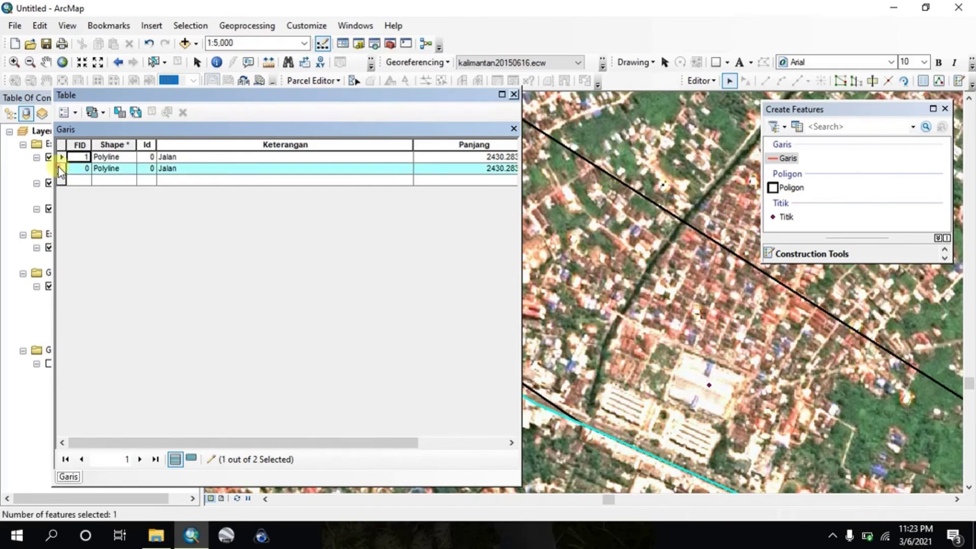
{"action": "left_click", "coordinate": [61, 156]}
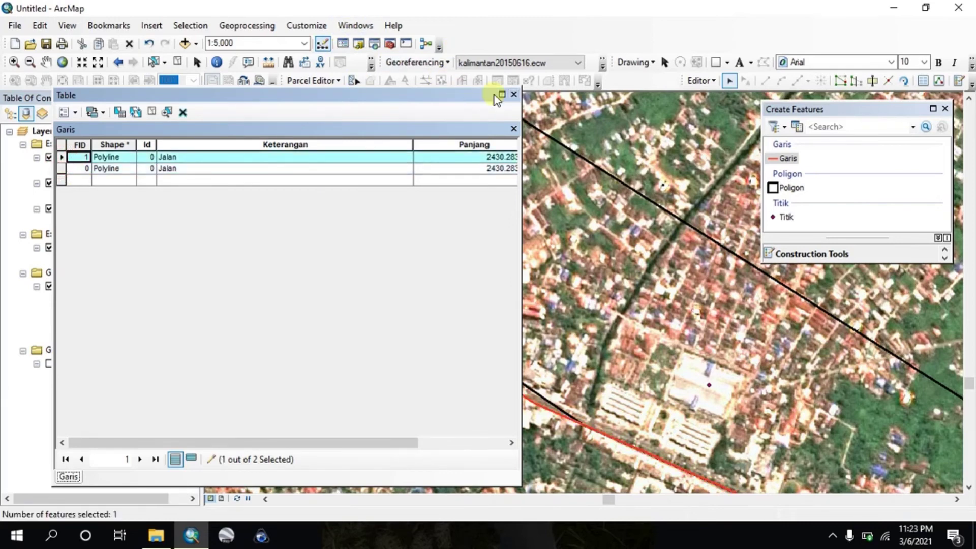
{"action": "left_click_drag", "start_coordinate": [173, 442], "coordinate": [352, 431]}
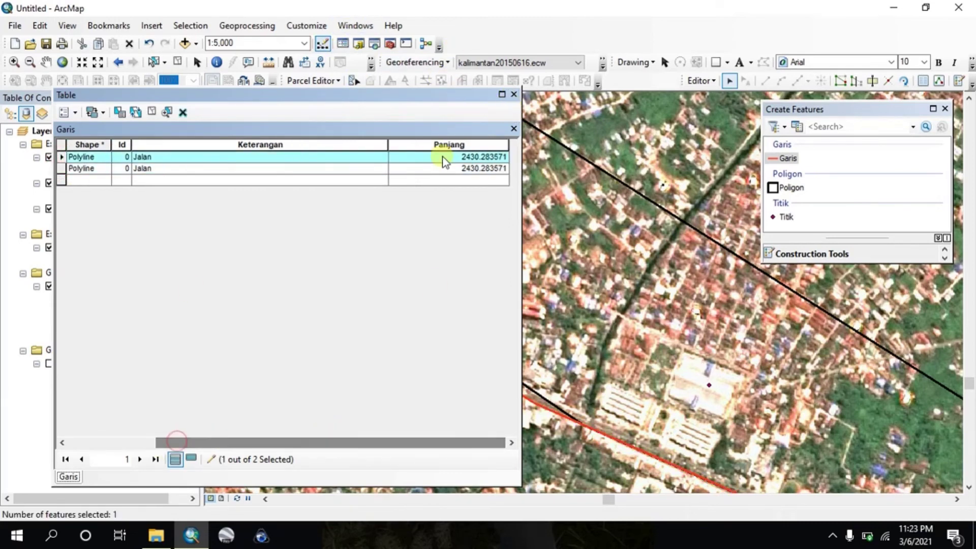
Step: Clear the selection, recalculate the Panjang field as length in meters for both Garis records, and close the table
{"action": "left_click", "coordinate": [150, 112]}
{"action": "right_click", "coordinate": [463, 142]}
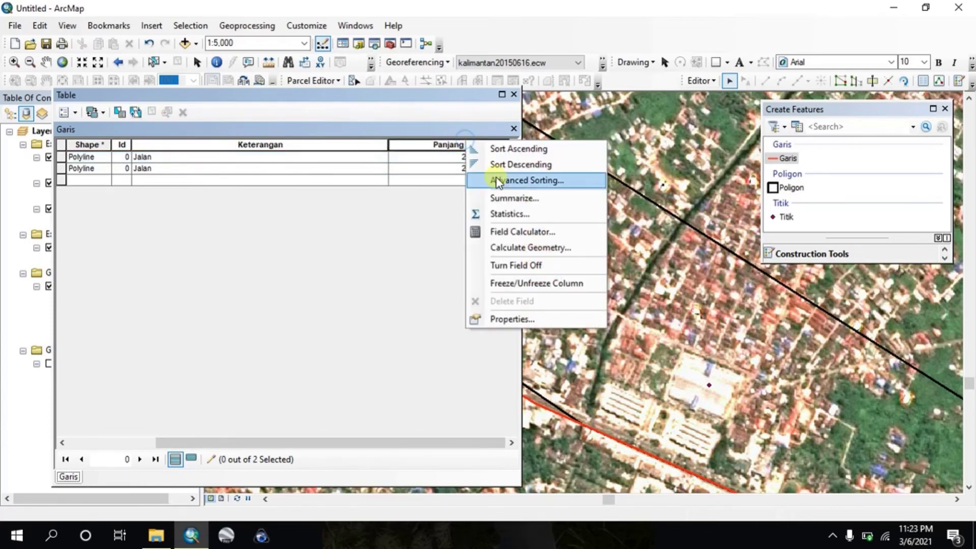
{"action": "left_click", "coordinate": [497, 248]}
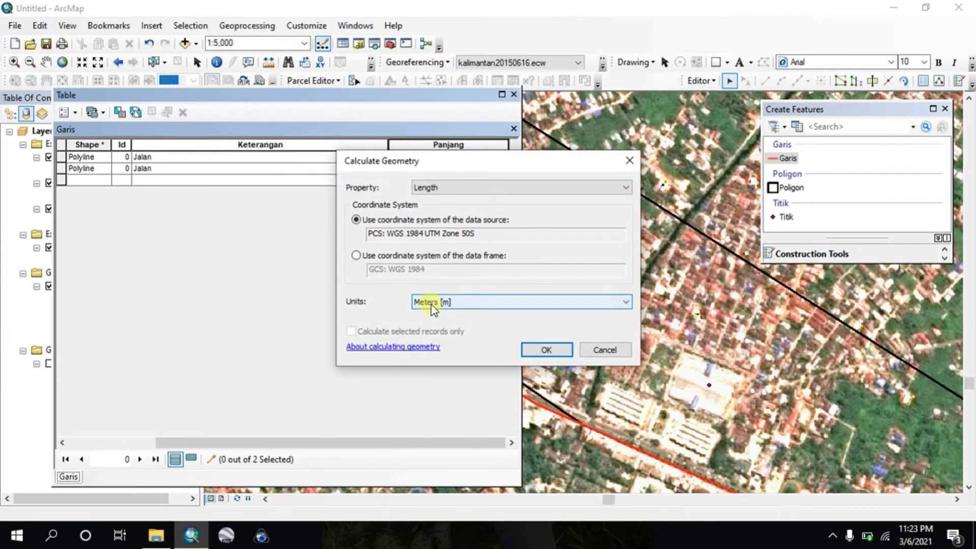
{"action": "left_click", "coordinate": [558, 351]}
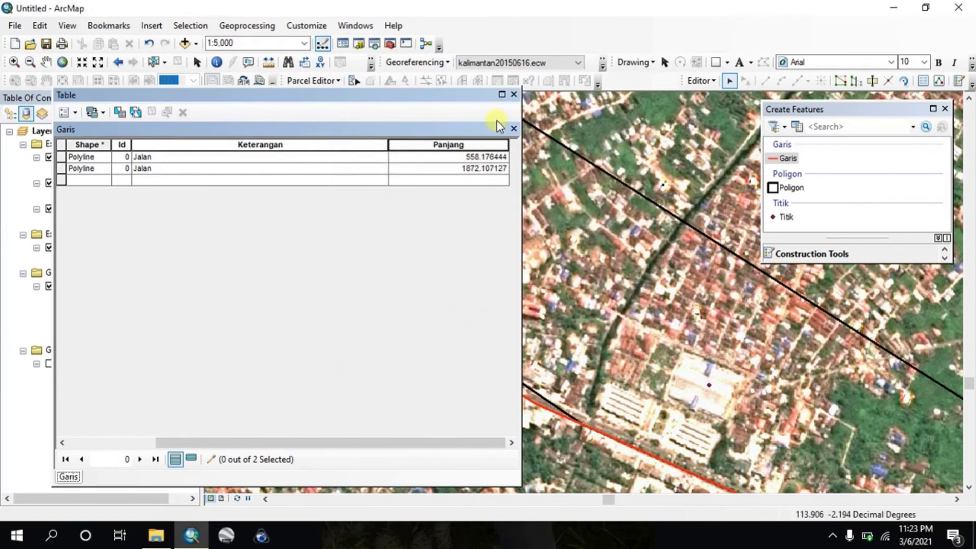
{"action": "left_click", "coordinate": [514, 95]}
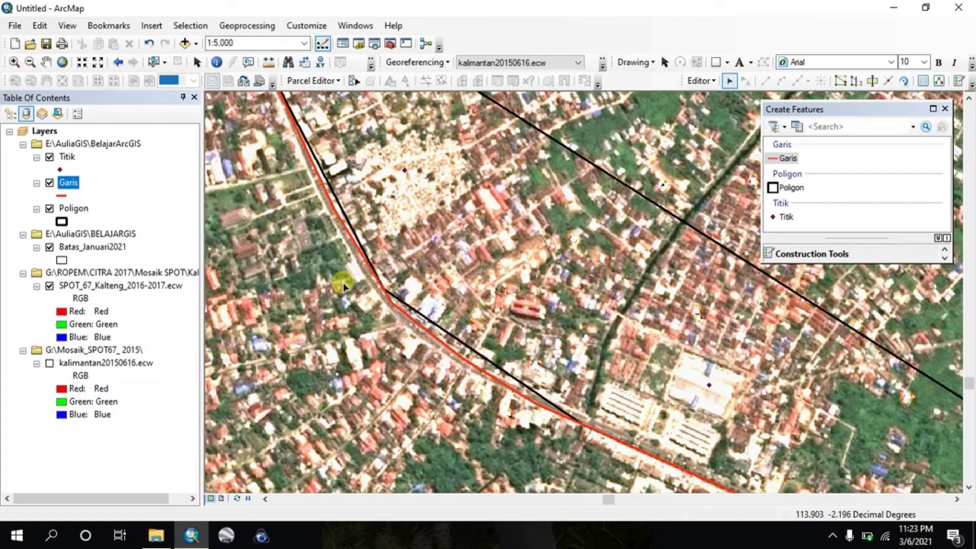
Step: Select both Batas Keluarahan records in the Poligon attribute table, merge them into the first listed polygon, and close the table
{"action": "right_click", "coordinate": [76, 209]}
{"action": "left_click", "coordinate": [108, 248]}
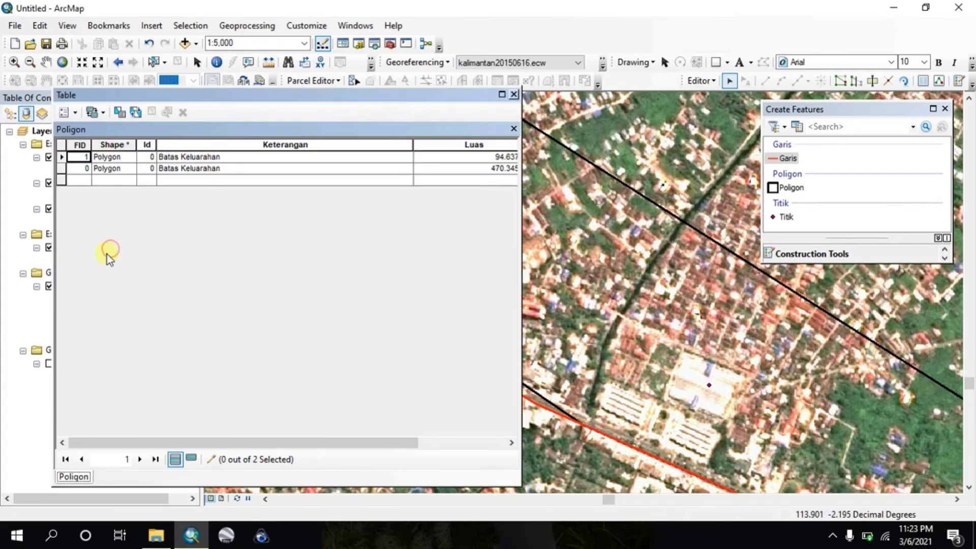
{"action": "left_click", "coordinate": [62, 157]}
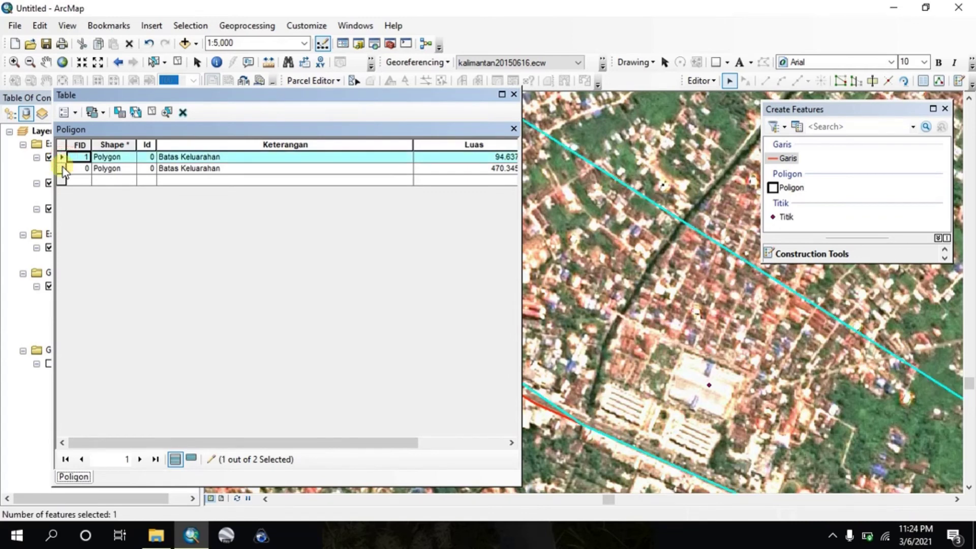
{"action": "left_click", "coordinate": [63, 167], "text": "shift"}
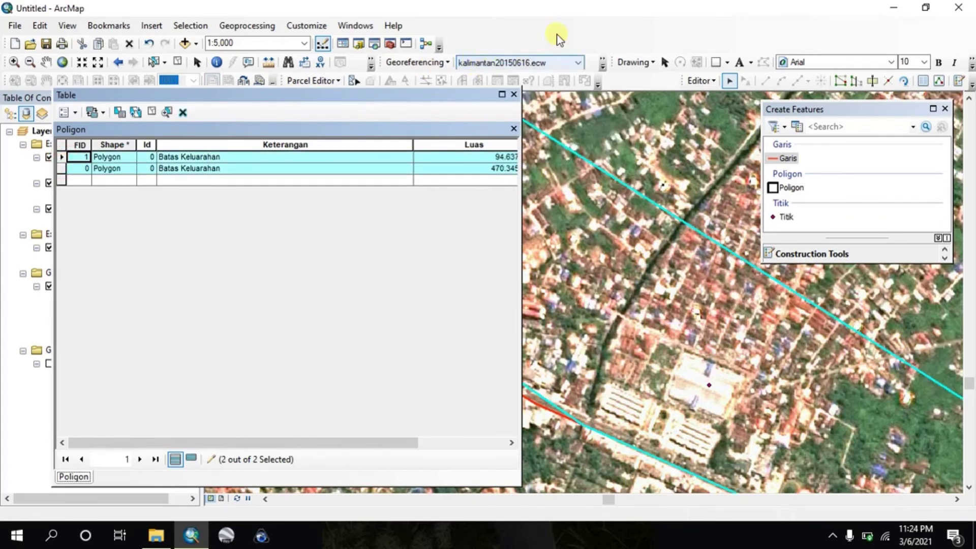
{"action": "left_click", "coordinate": [694, 80]}
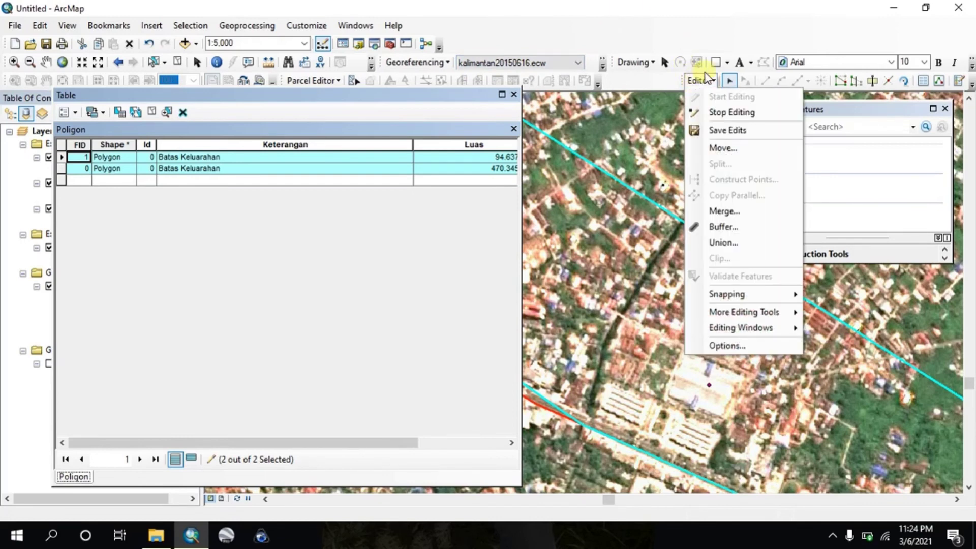
{"action": "left_click", "coordinate": [714, 209]}
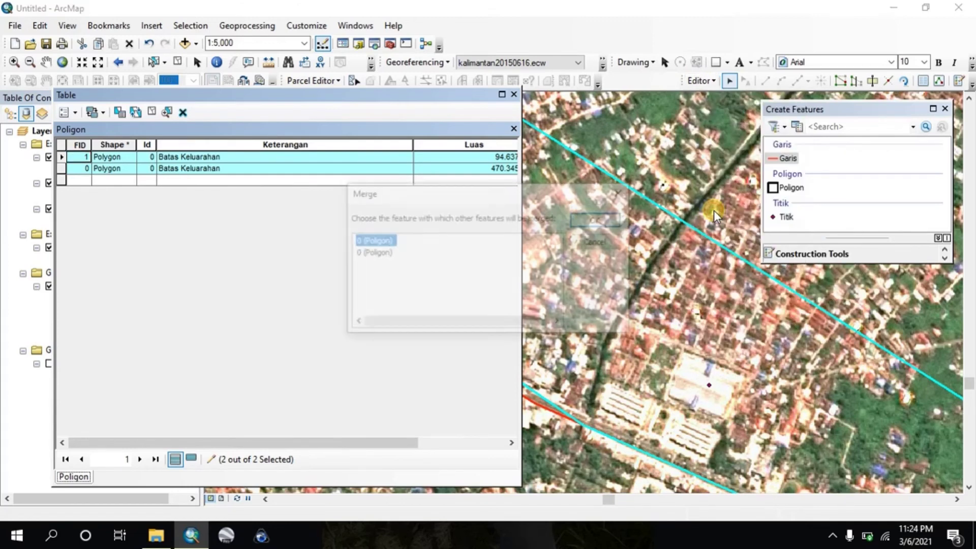
{"action": "left_click", "coordinate": [589, 220]}
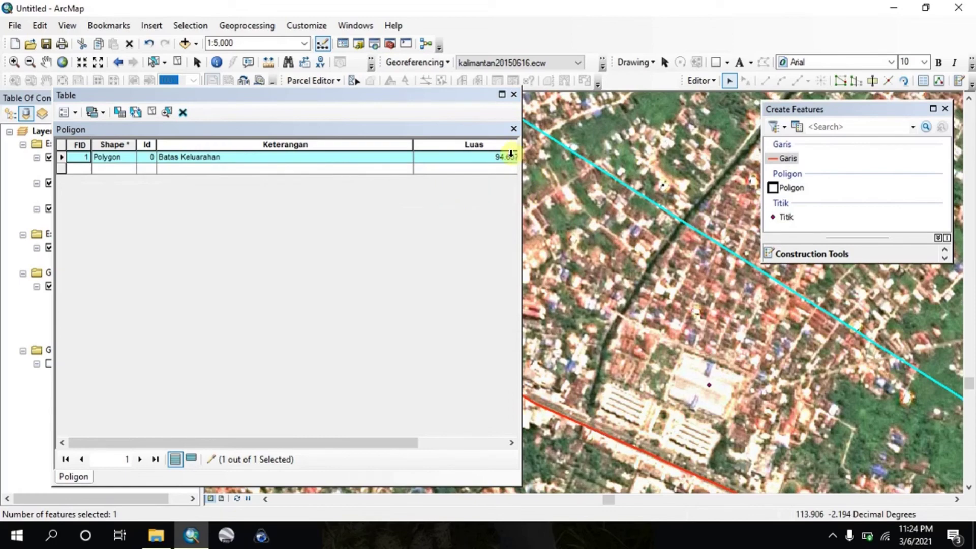
{"action": "left_click", "coordinate": [514, 94]}
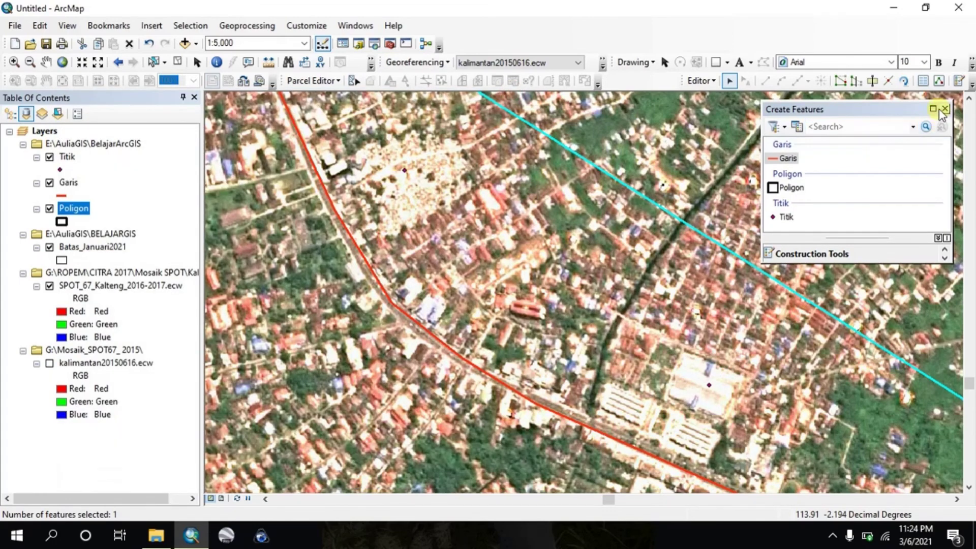
Step: Stop the editing session and save the edits
{"action": "left_click", "coordinate": [697, 82]}
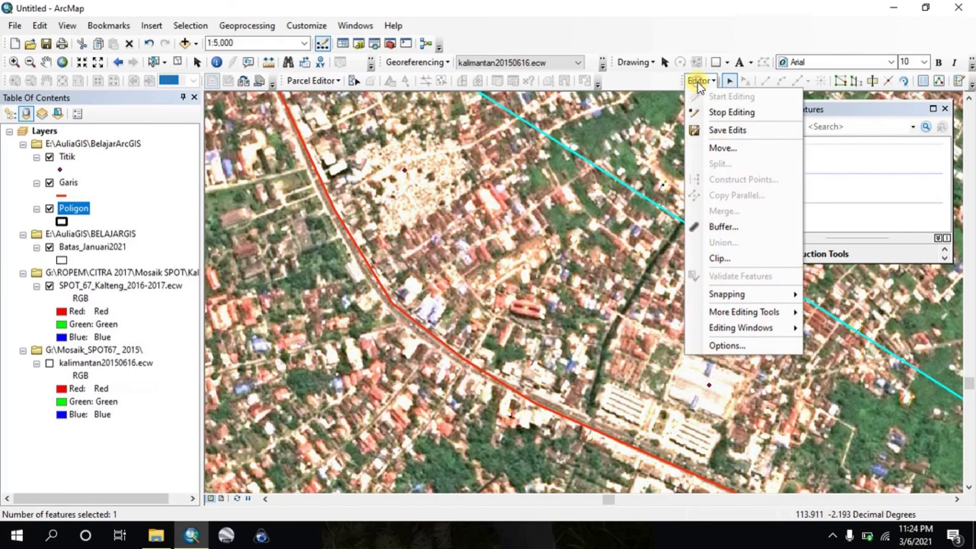
{"action": "left_click", "coordinate": [778, 45]}
{"action": "left_click", "coordinate": [687, 78]}
{"action": "left_click", "coordinate": [709, 109]}
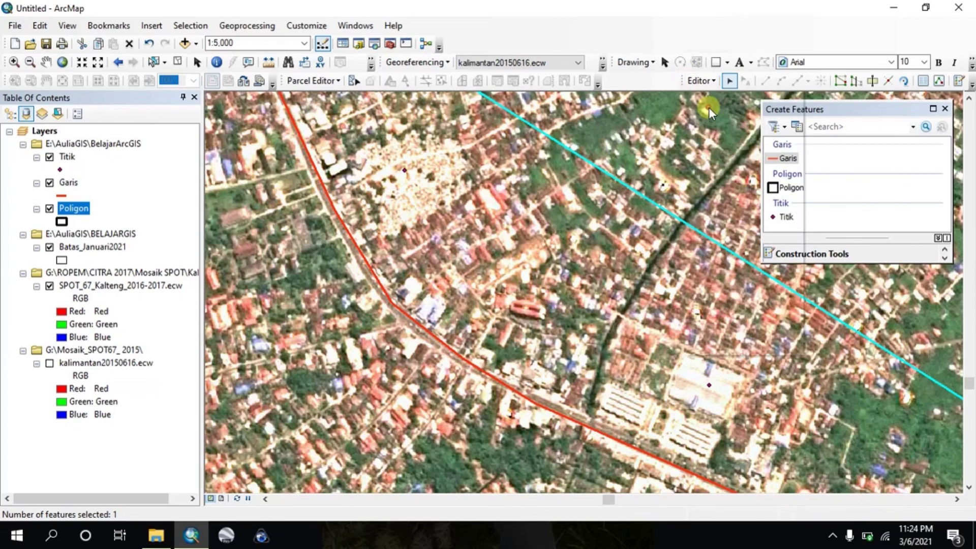
{"action": "left_click", "coordinate": [436, 312]}
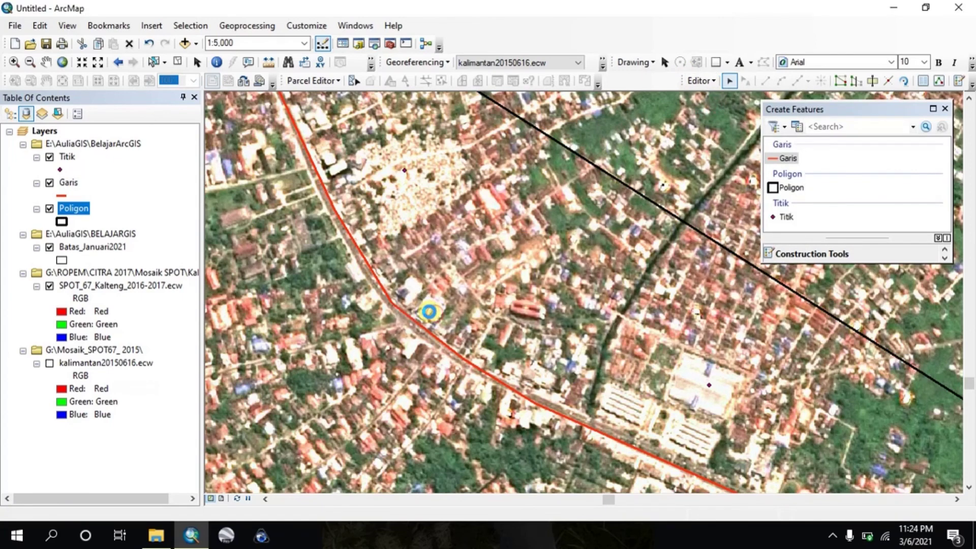